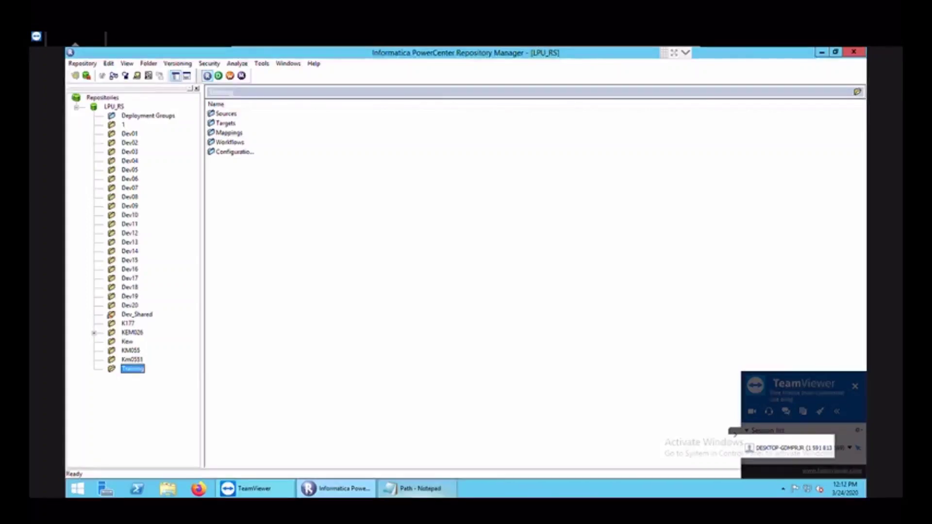
- Open the emp and dept text files from the desktop and place them so both column layouts can be compared
{"action": "left_click", "coordinate": [820, 52]}
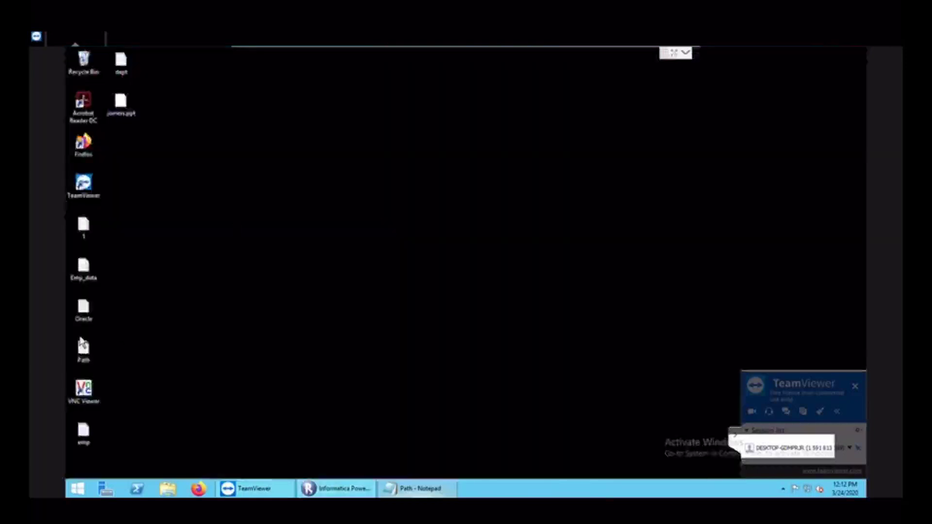
{"action": "double_click", "coordinate": [92, 432]}
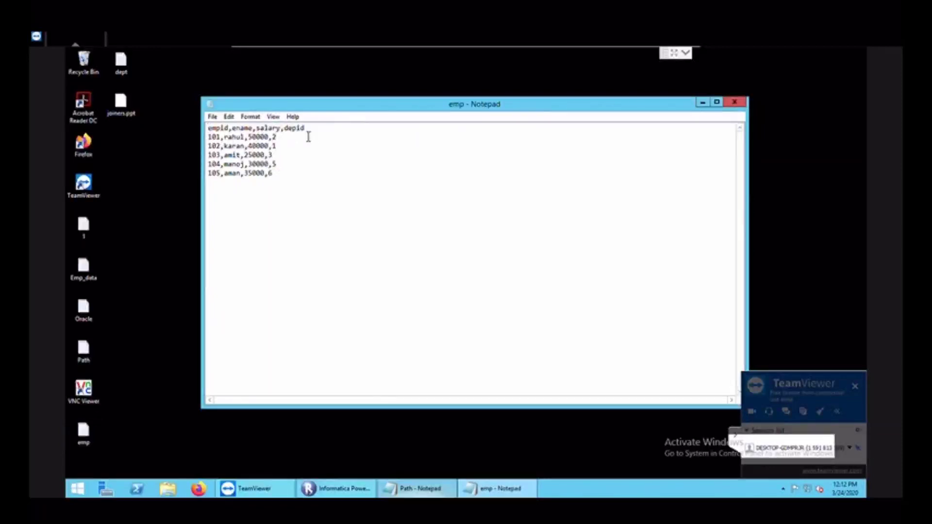
{"action": "double_click", "coordinate": [122, 68]}
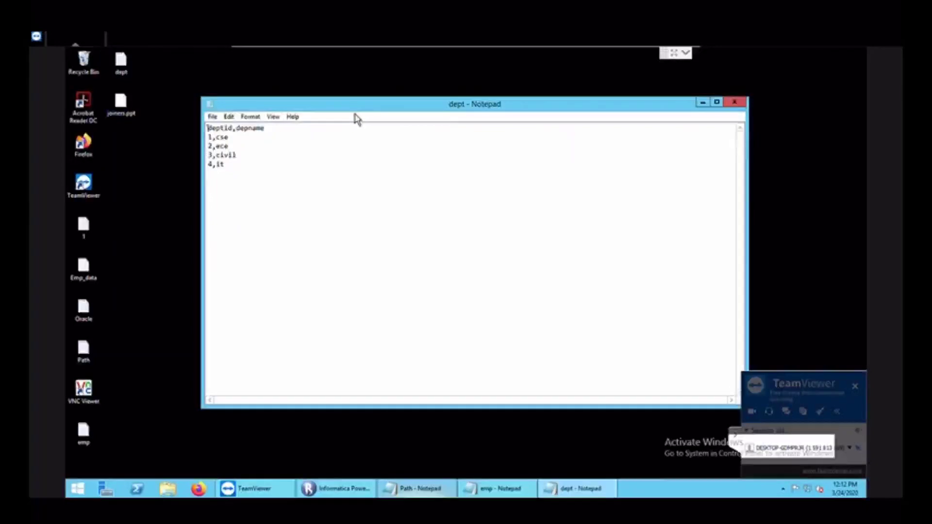
{"action": "left_click_drag", "start_coordinate": [353, 112], "coordinate": [440, 186]}
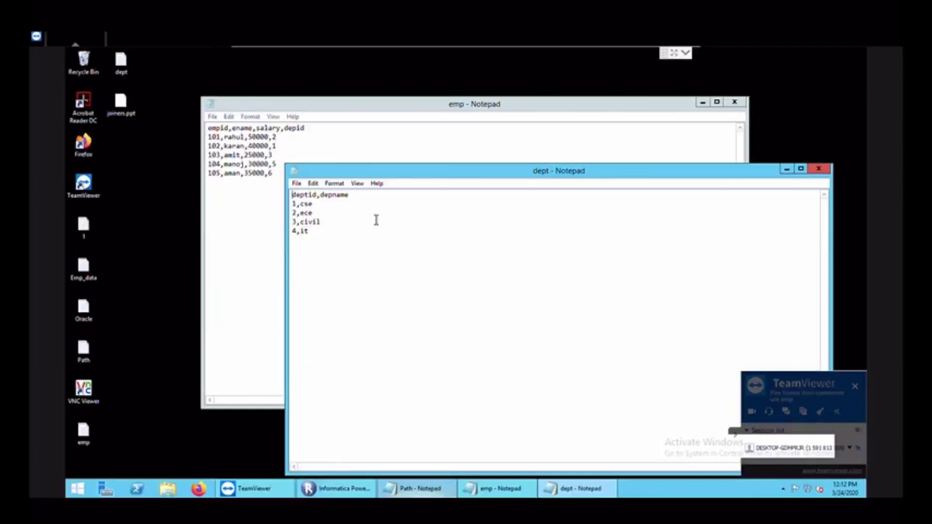
- Switch to Repository Manager, launch PowerCenter Designer from it, dismiss the startup tip and show the Source Analyzer
{"action": "left_click", "coordinate": [353, 494]}
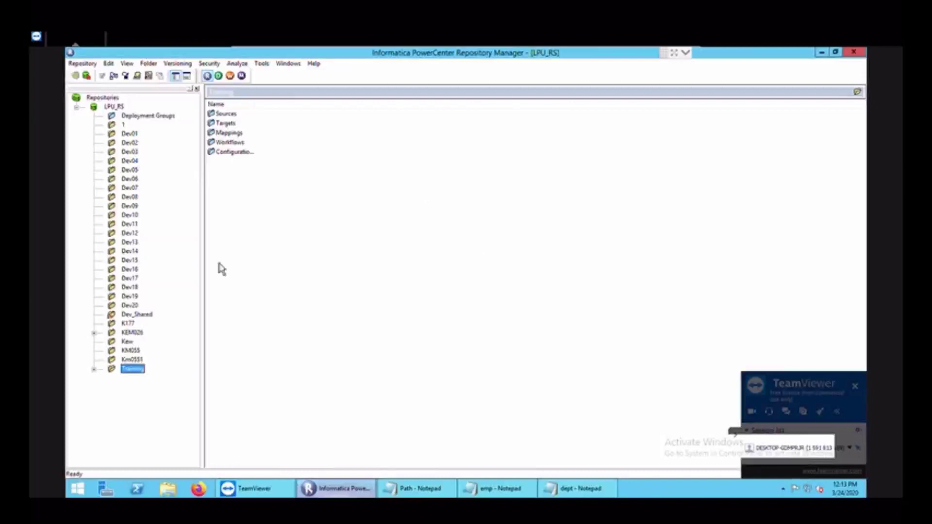
{"action": "left_click", "coordinate": [218, 75]}
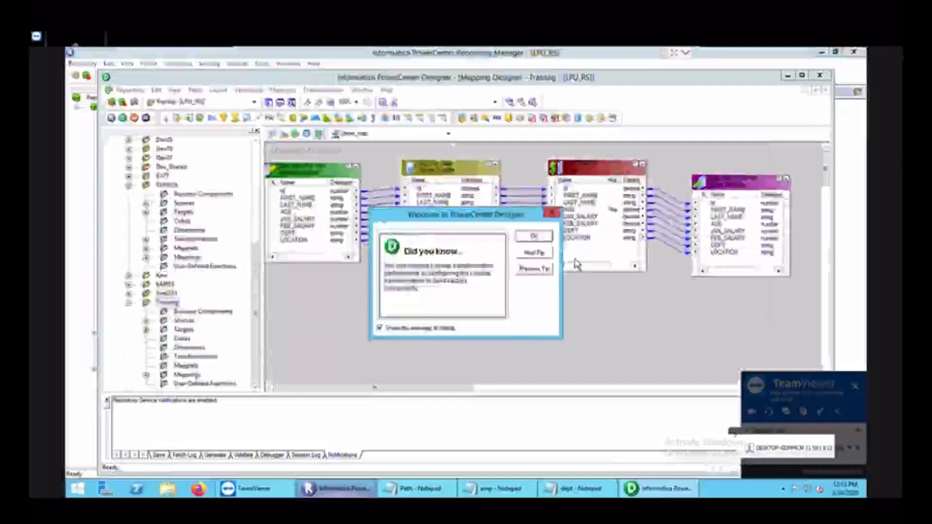
{"action": "left_click", "coordinate": [536, 236]}
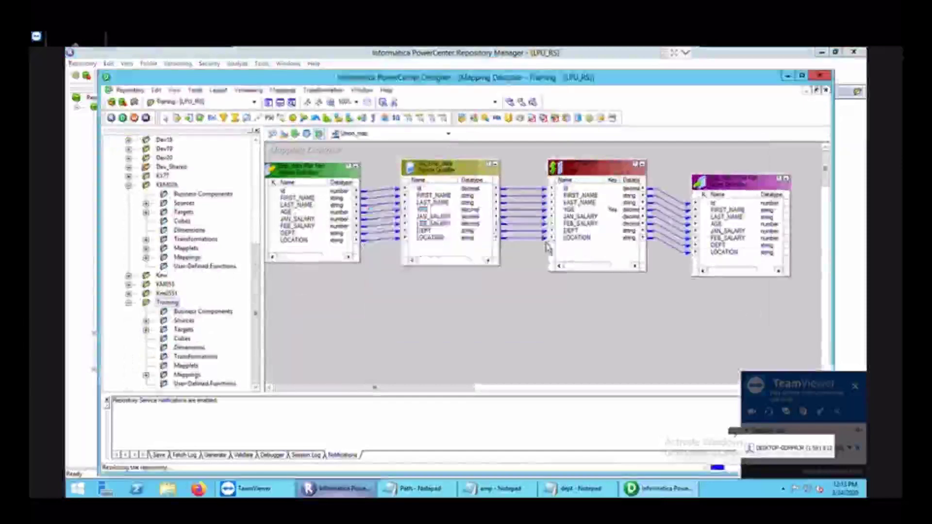
{"action": "left_click", "coordinate": [273, 134]}
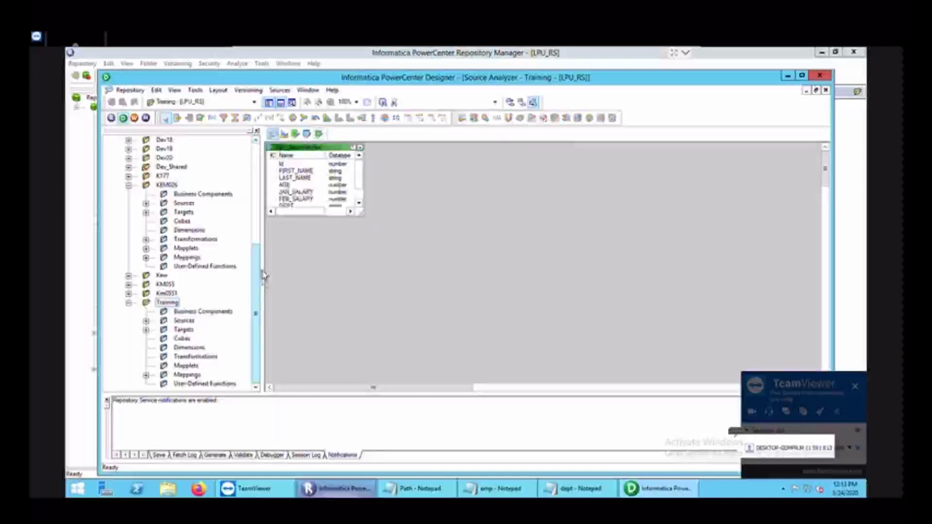
- Collapse the KEM026 folder, clear all objects from the Source Analyzer workspace and select the Training folder
{"action": "left_click_drag", "start_coordinate": [261, 281], "coordinate": [265, 223]}
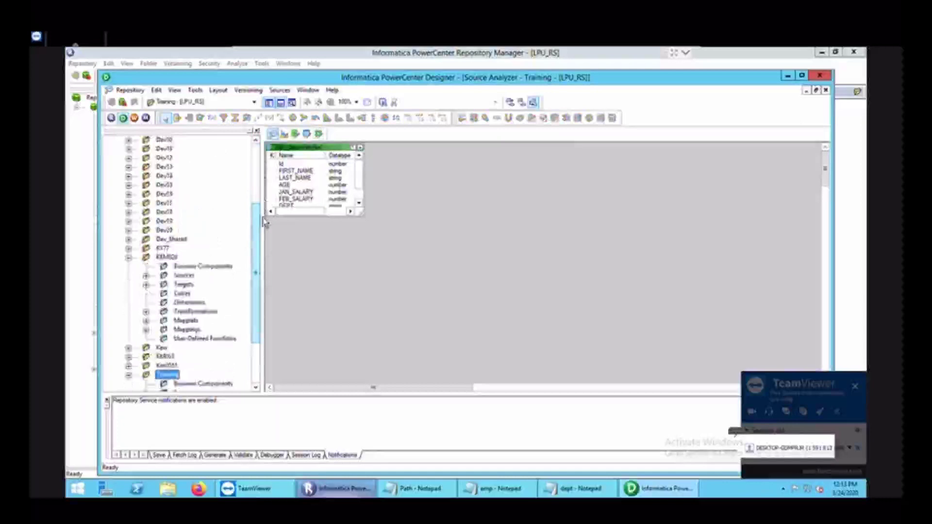
{"action": "double_click", "coordinate": [145, 257]}
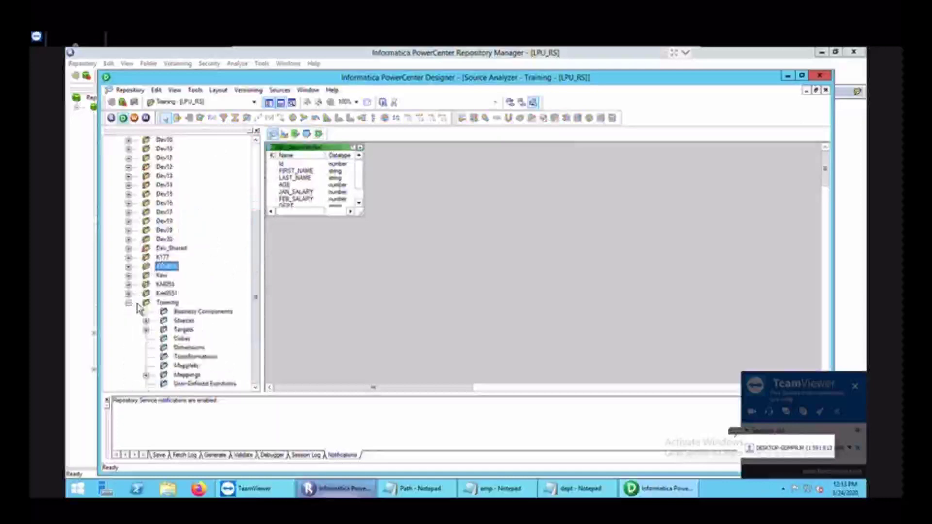
{"action": "right_click", "coordinate": [388, 199]}
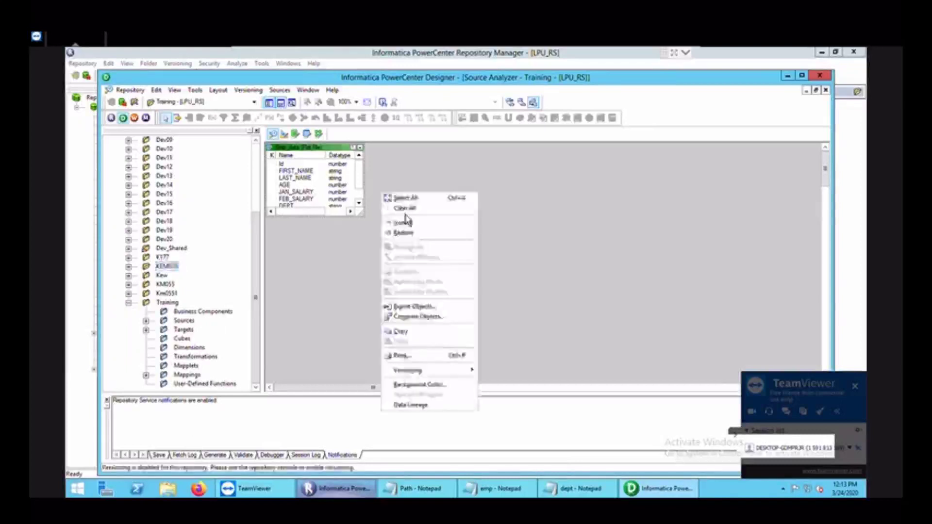
{"action": "left_click", "coordinate": [405, 208]}
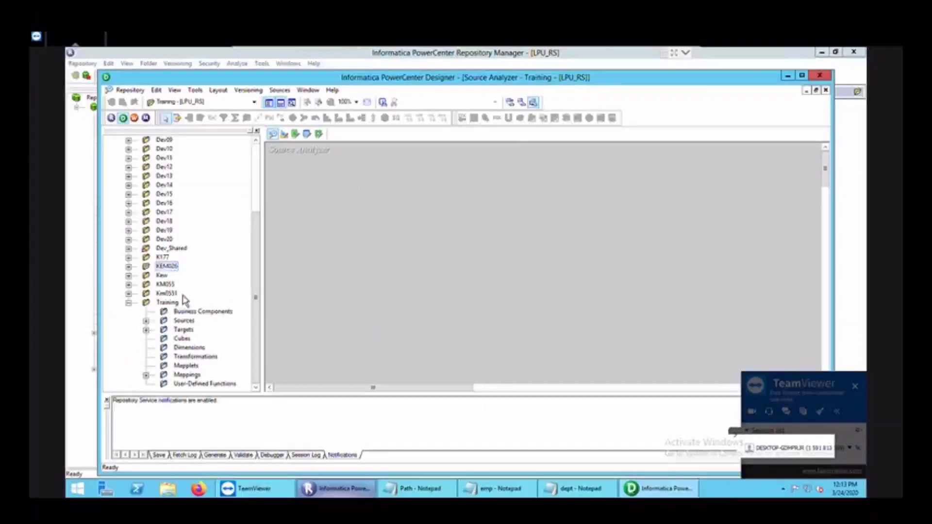
{"action": "left_click", "coordinate": [167, 302]}
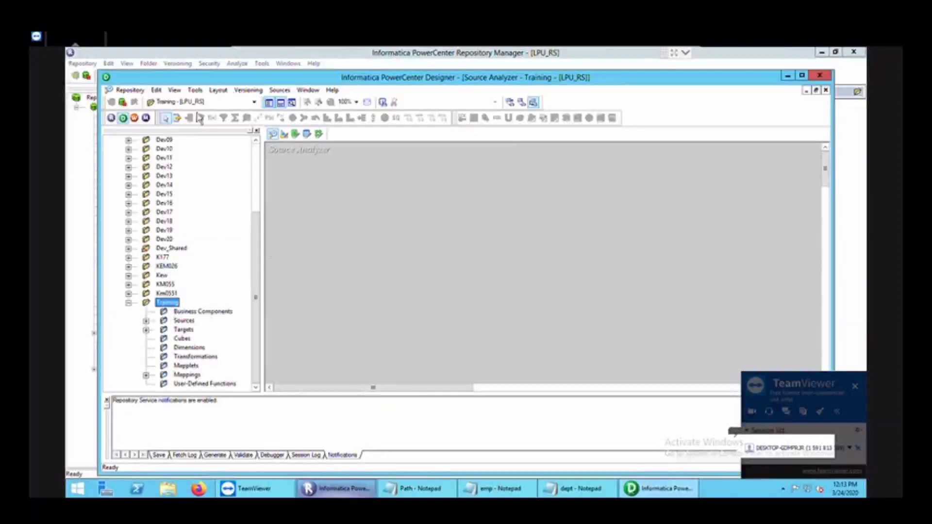
- Start a flat file source import, list all file types and choose emp.txt on the desktop
{"action": "left_click", "coordinate": [280, 90]}
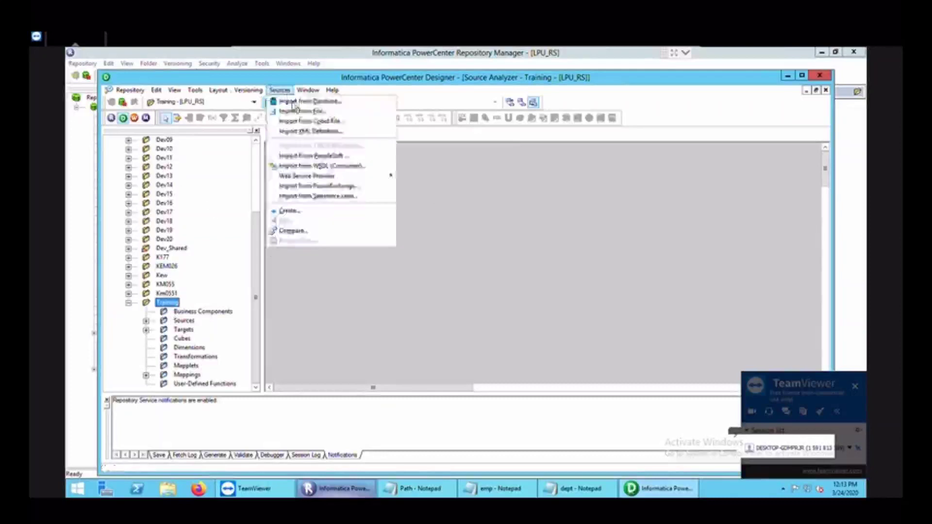
{"action": "left_click", "coordinate": [302, 118]}
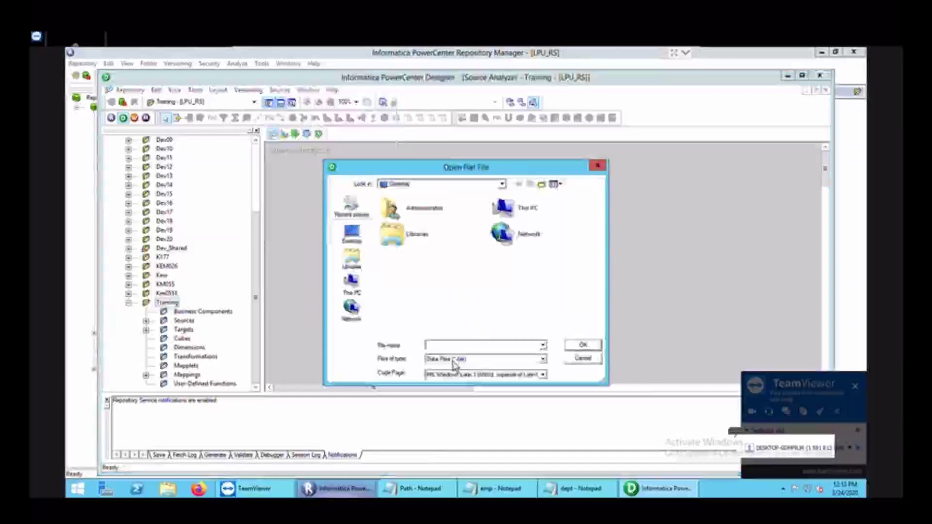
{"action": "left_click", "coordinate": [449, 364]}
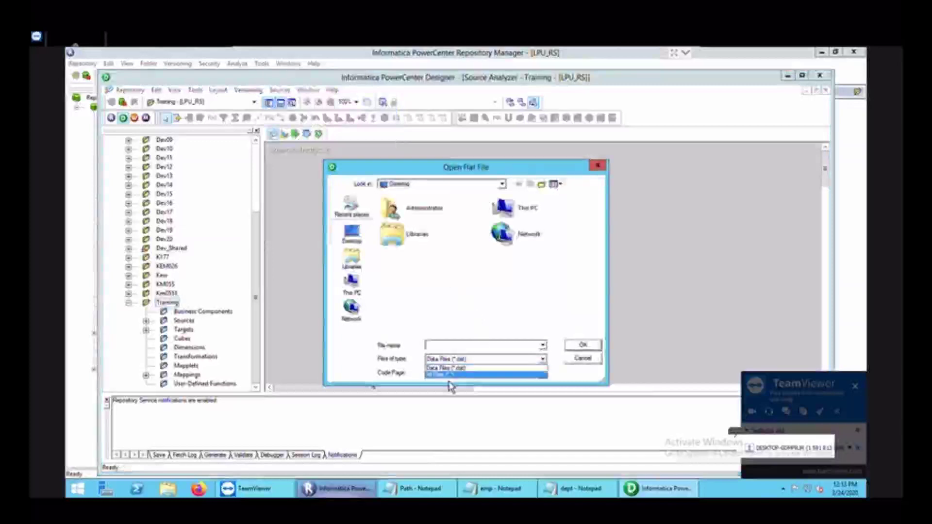
{"action": "left_click", "coordinate": [449, 383]}
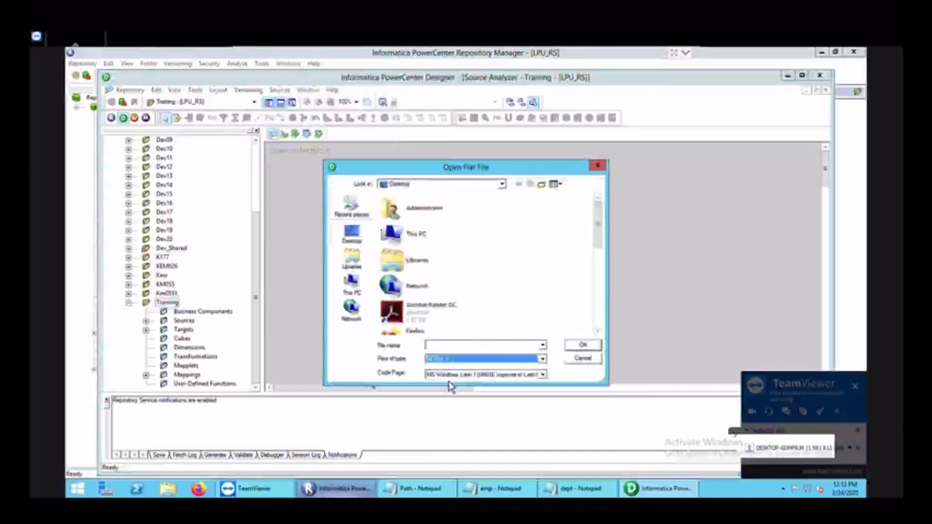
{"action": "left_click", "coordinate": [452, 346]}
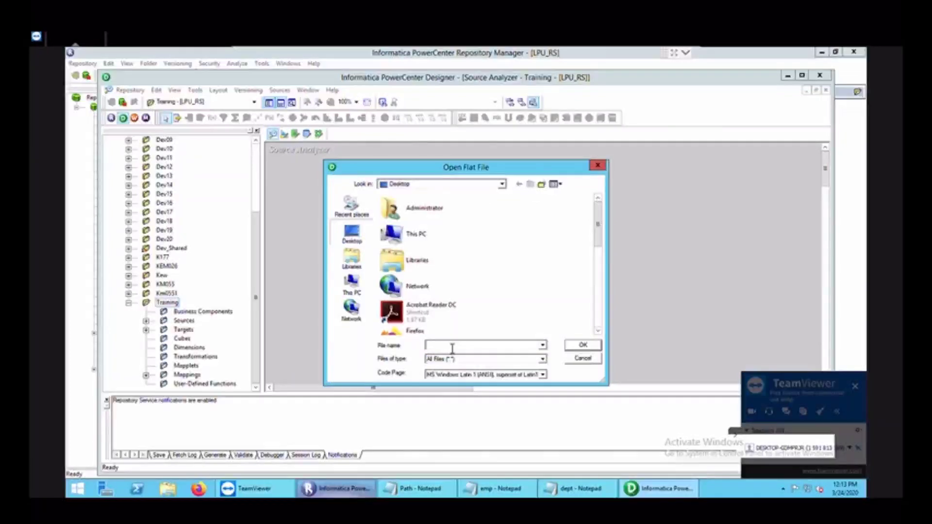
{"action": "type", "text": "emp"}
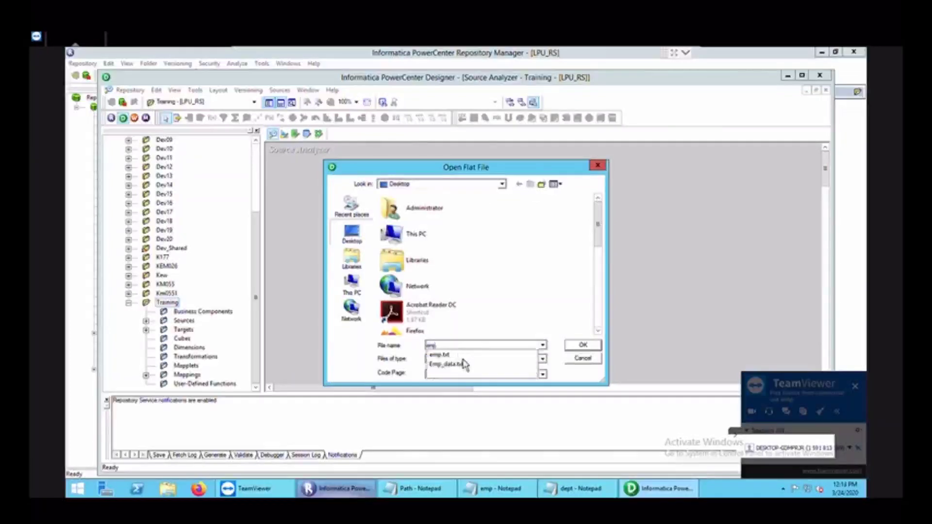
{"action": "left_click", "coordinate": [465, 354]}
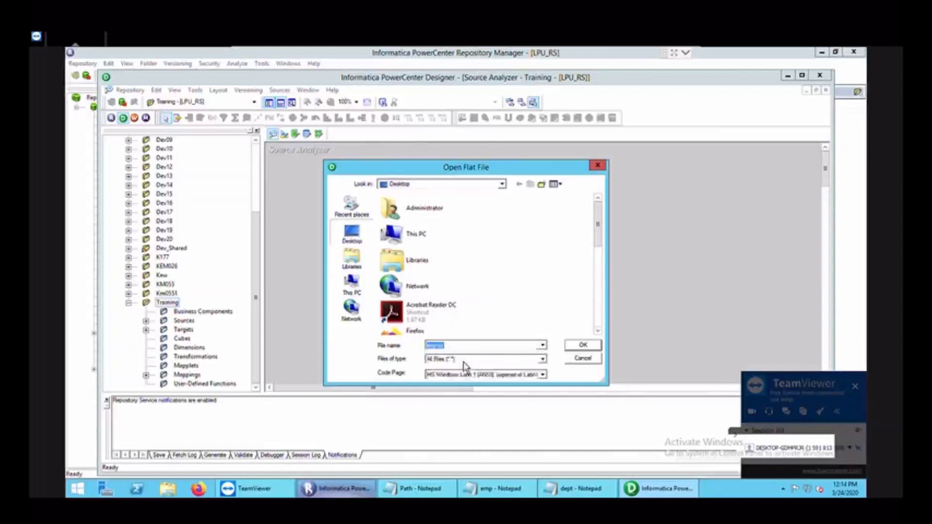
{"action": "left_click", "coordinate": [542, 359]}
{"action": "key", "text": "Return"}
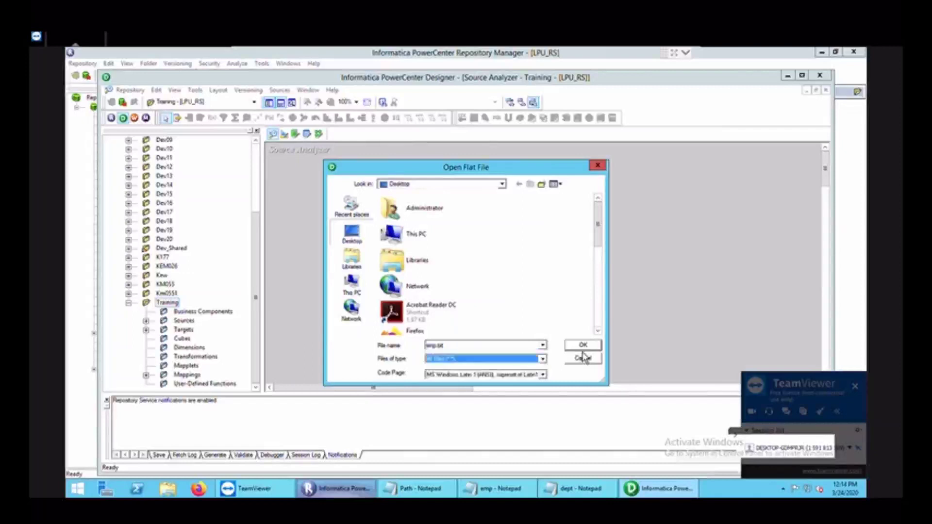
{"action": "key", "text": "Return"}
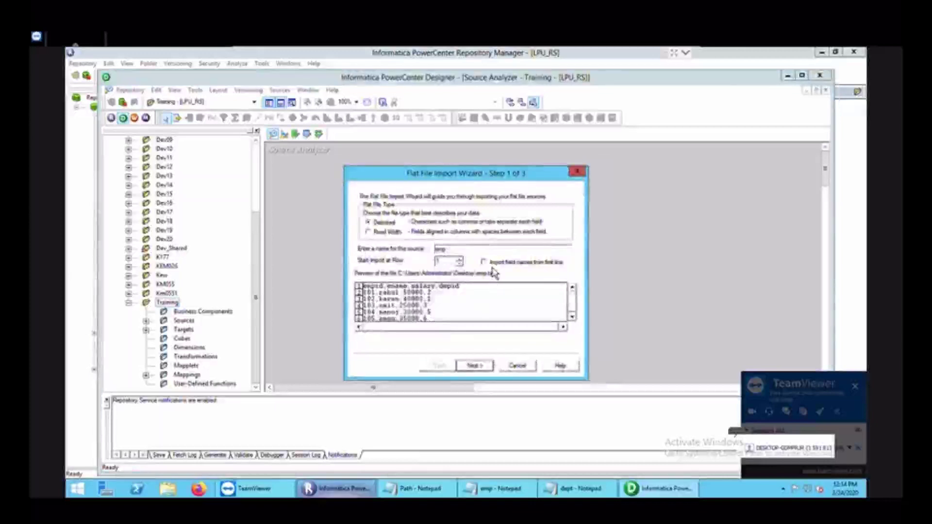
- Import emp as a comma-delimited source with field names from the first line, keeping the detected column datatypes
{"action": "left_click", "coordinate": [489, 370]}
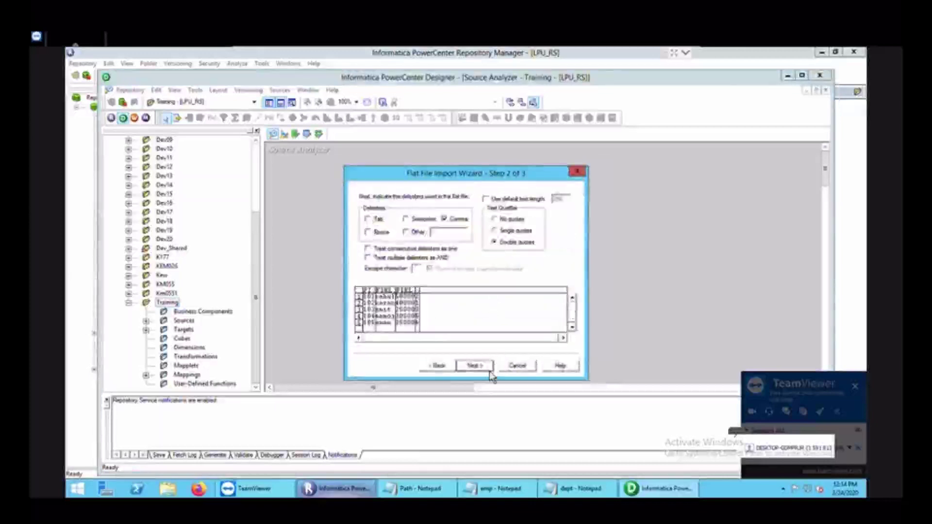
{"action": "left_click", "coordinate": [495, 220]}
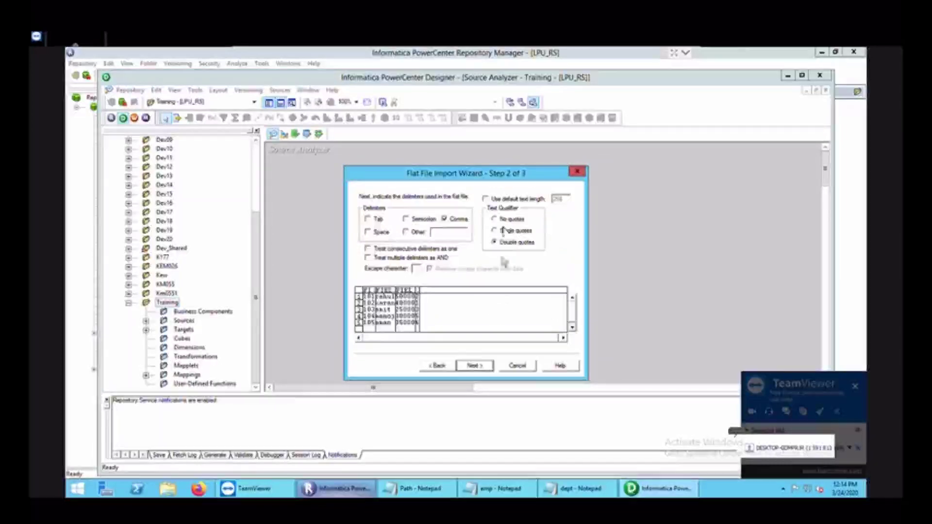
{"action": "left_click", "coordinate": [487, 372]}
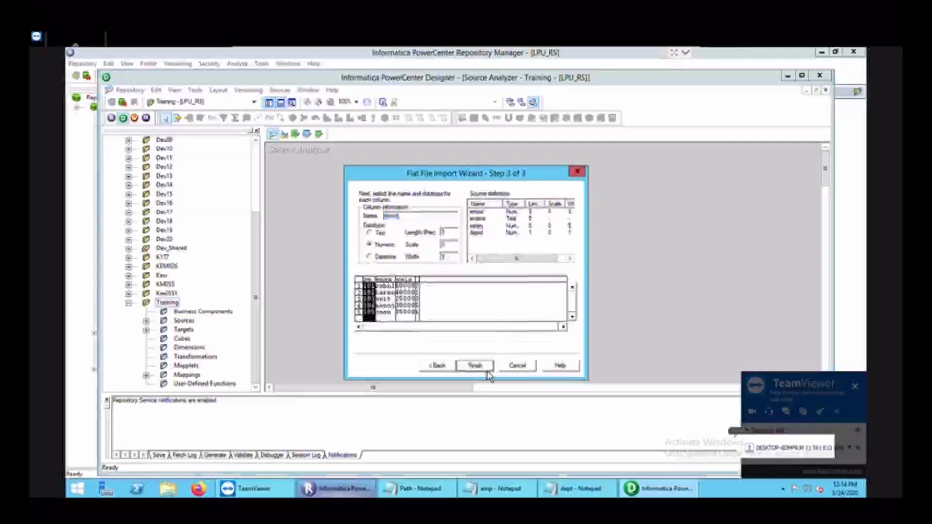
{"action": "left_click", "coordinate": [487, 371]}
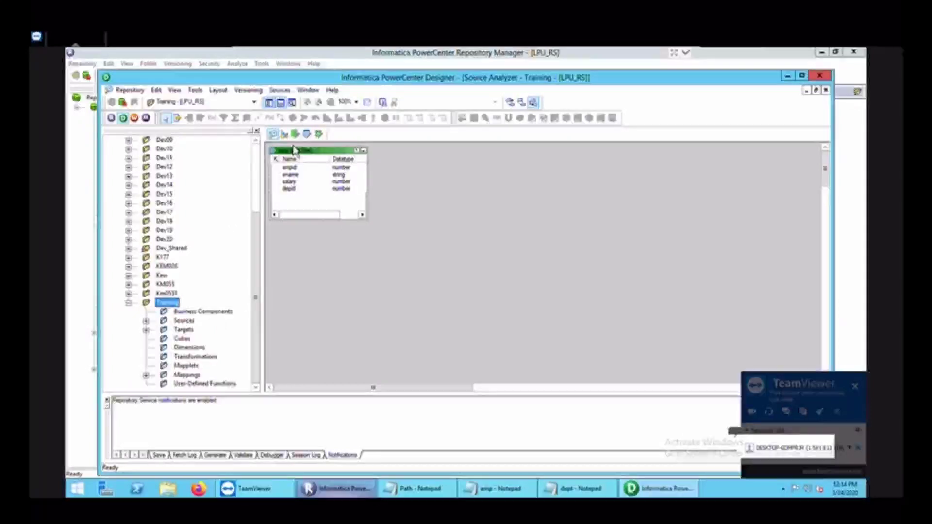
- Start another flat file source import and choose dept.txt on the desktop
{"action": "left_click", "coordinate": [280, 90]}
{"action": "left_click", "coordinate": [301, 111]}
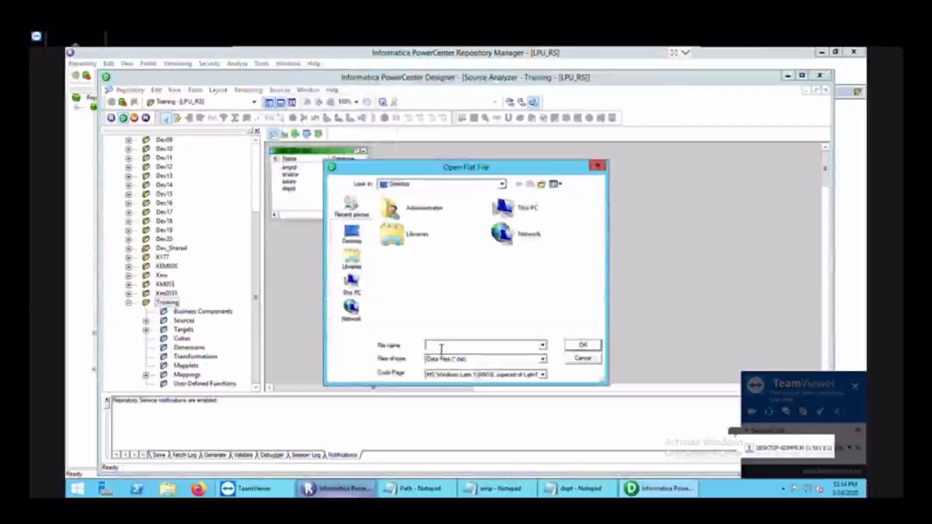
{"action": "type", "text": "dept"}
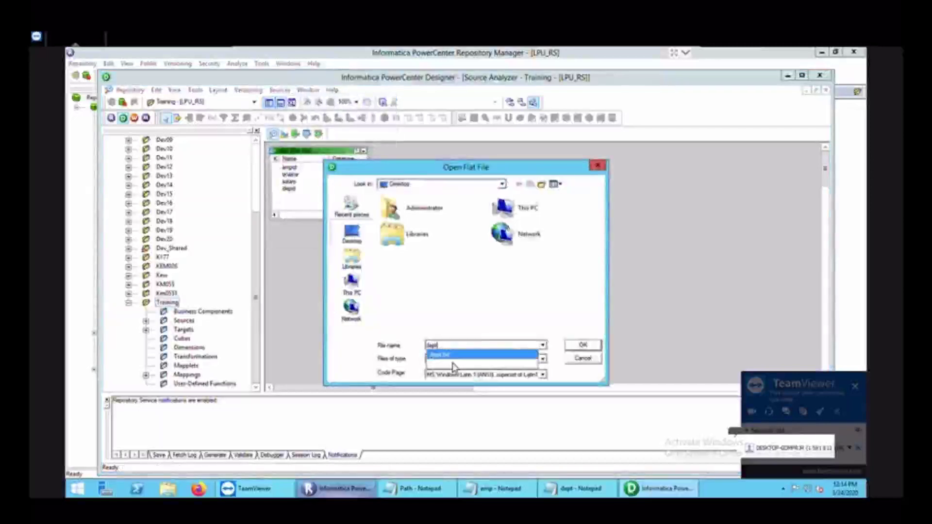
{"action": "left_click", "coordinate": [452, 362]}
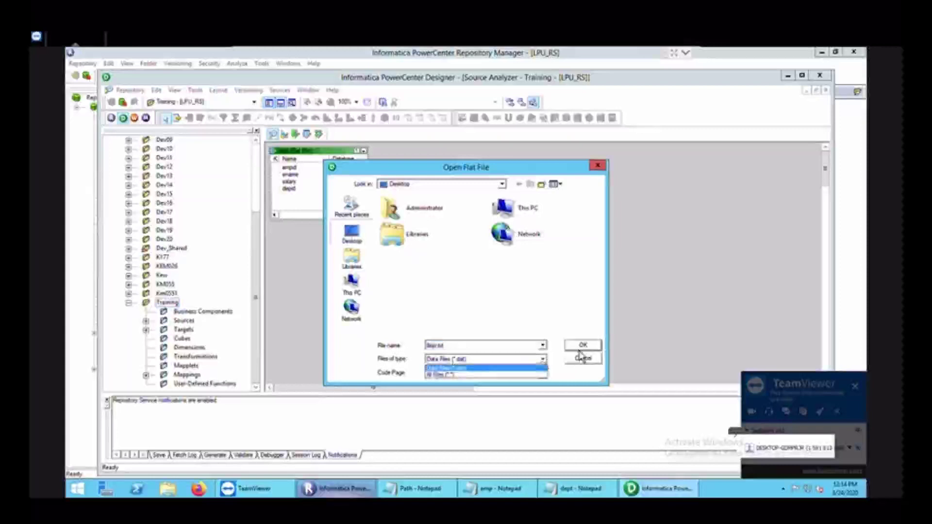
{"action": "key", "text": "Tab"}
{"action": "key", "text": "Return"}
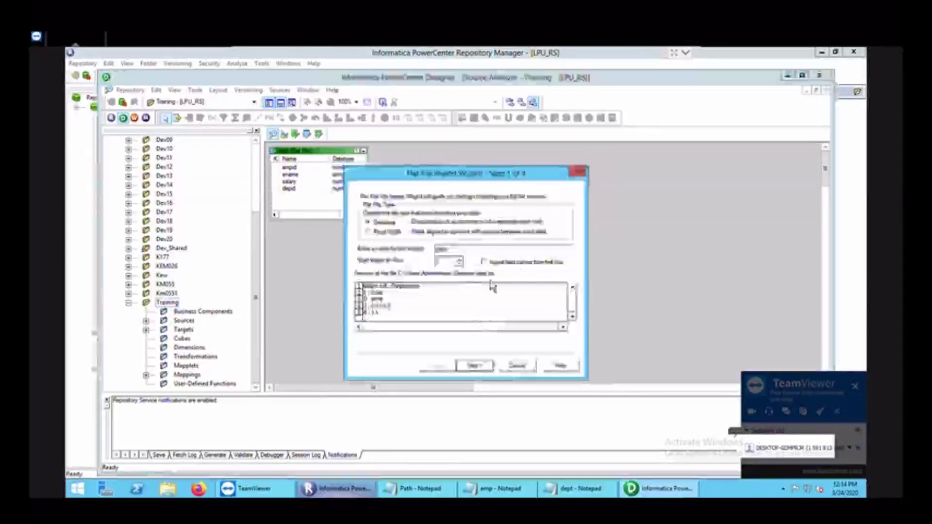
- Import dept as a comma-delimited source with field names from the first line and no quotes as the text qualifier
{"action": "left_click", "coordinate": [483, 262]}
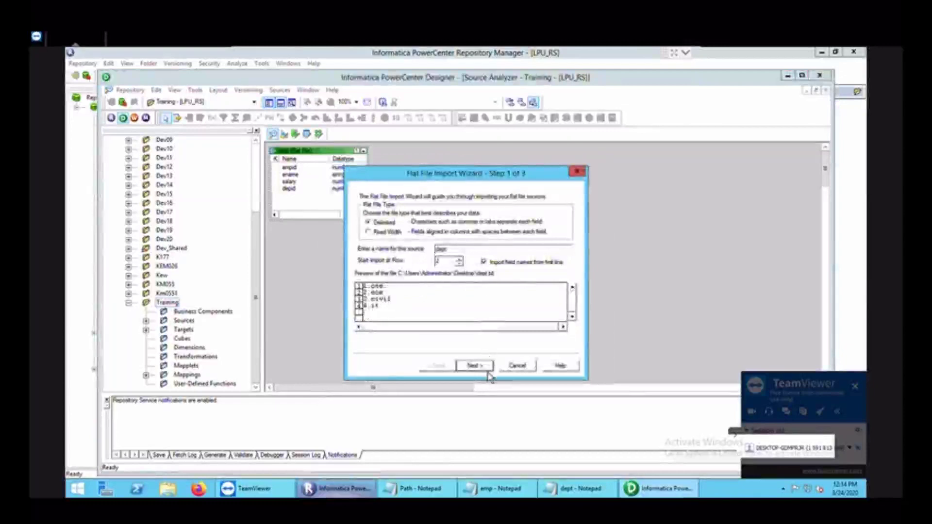
{"action": "left_click", "coordinate": [475, 365]}
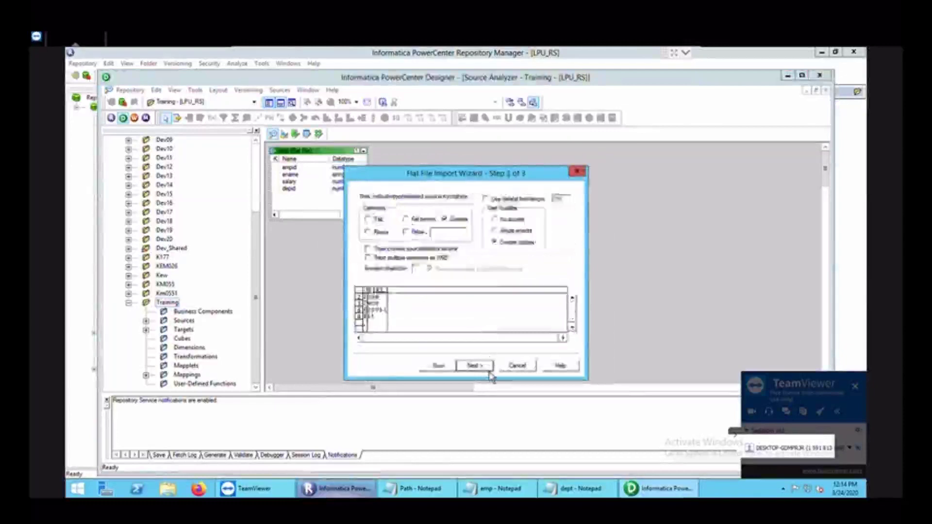
{"action": "left_click", "coordinate": [508, 219]}
{"action": "left_click", "coordinate": [490, 371]}
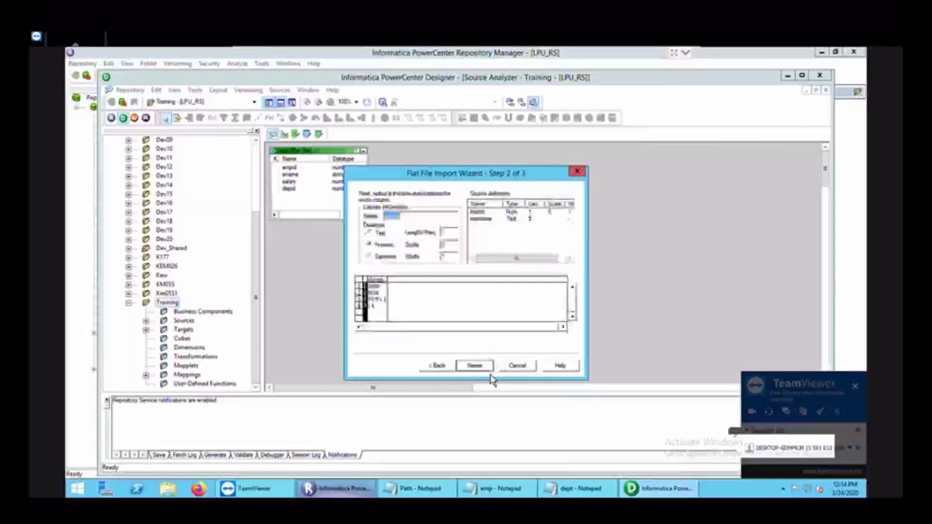
{"action": "left_click", "coordinate": [490, 370]}
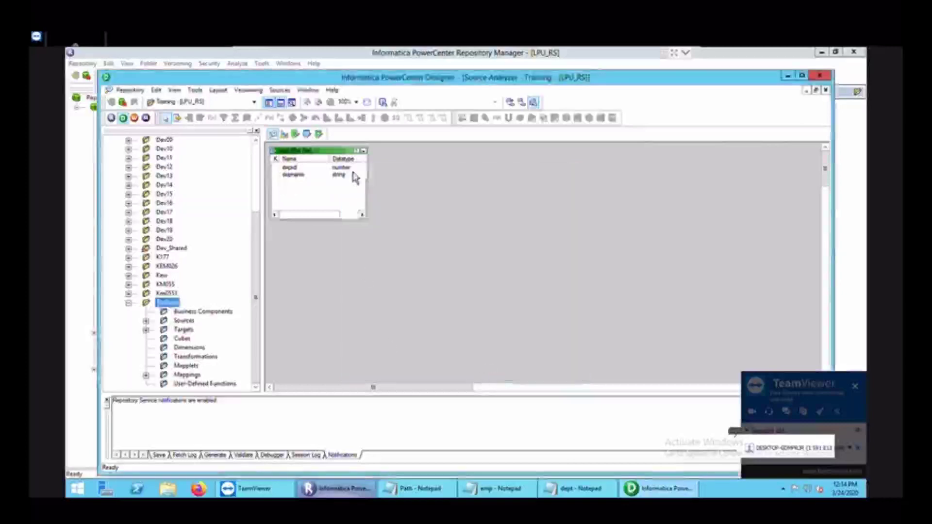
{"action": "left_click", "coordinate": [334, 165]}
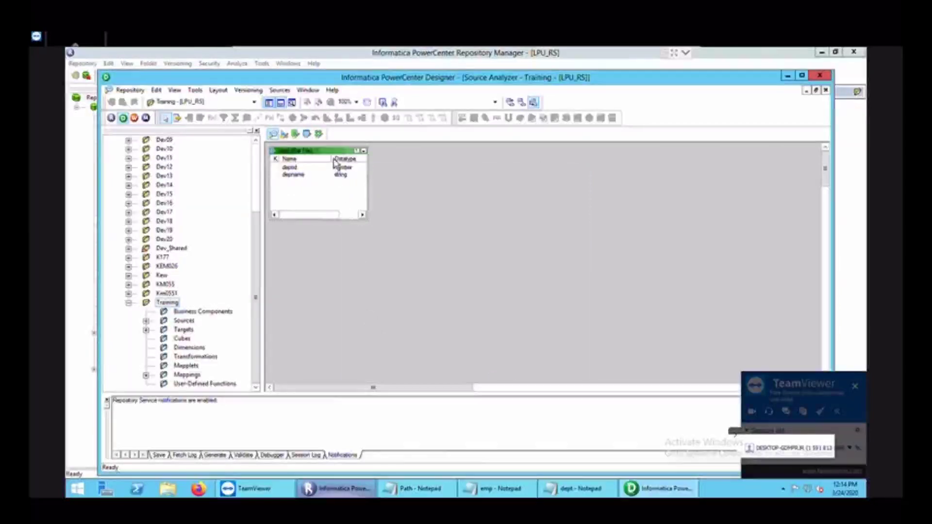
- Place the dept source definition below emp in the Source Analyzer and clear all objects from the Target Designer workspace
{"action": "left_click_drag", "start_coordinate": [339, 167], "coordinate": [345, 292]}
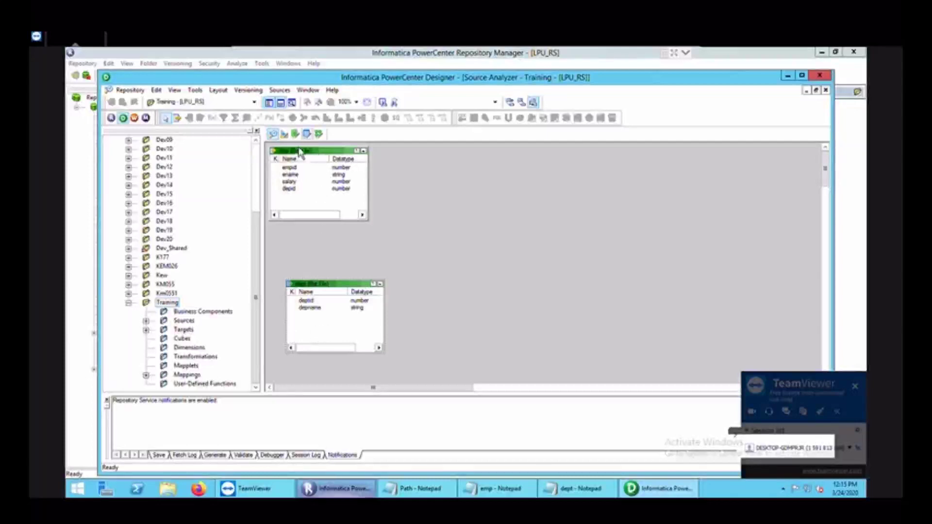
{"action": "left_click", "coordinate": [284, 134]}
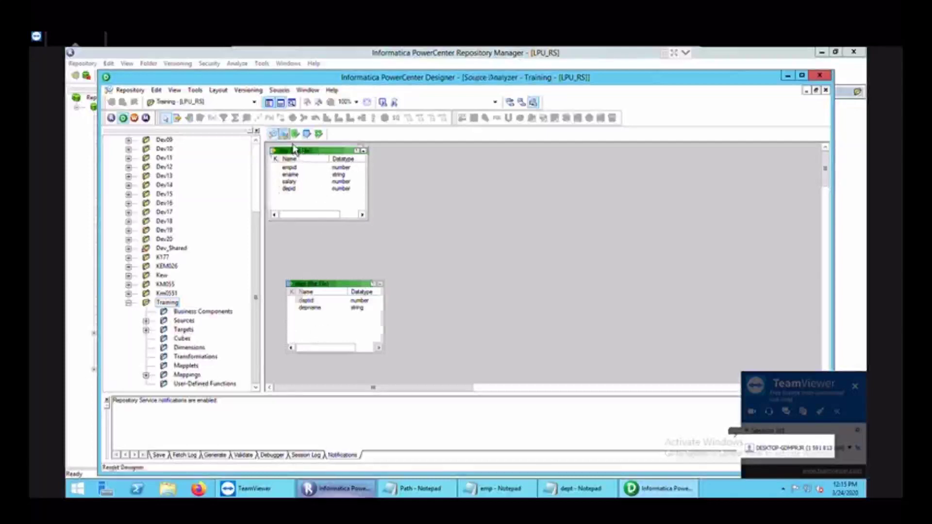
{"action": "right_click", "coordinate": [498, 245]}
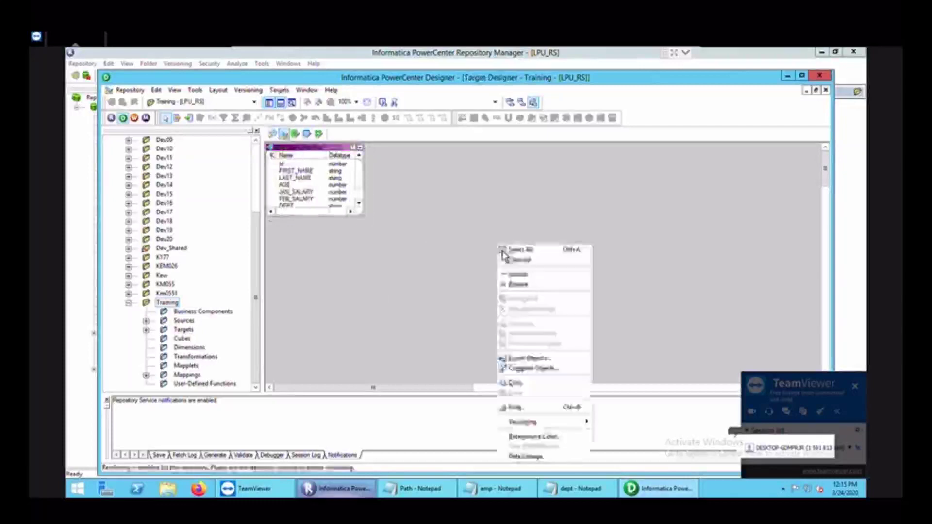
{"action": "left_click", "coordinate": [528, 264]}
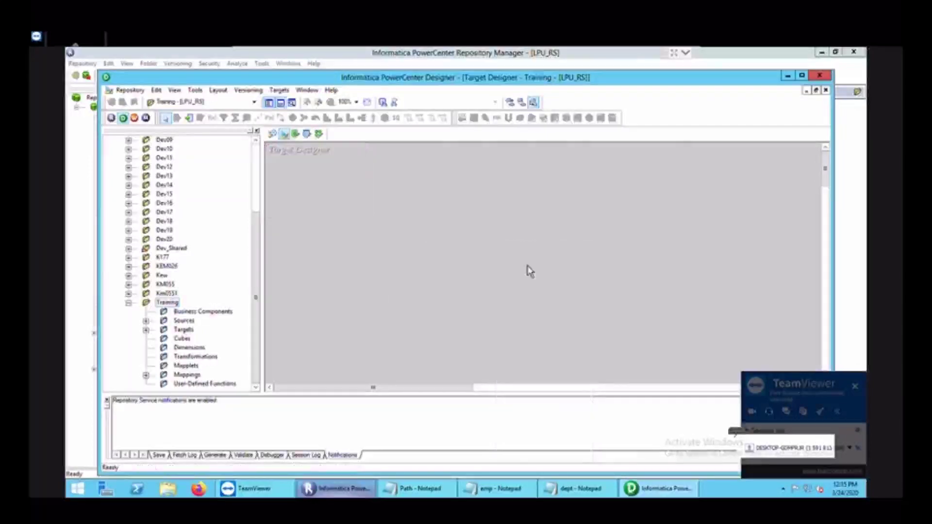
{"action": "left_click", "coordinate": [273, 134]}
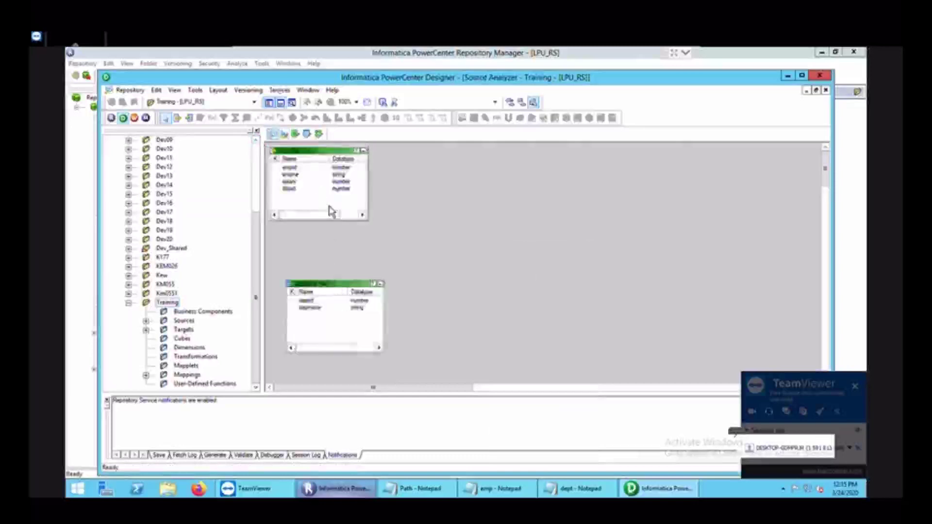
{"action": "left_click", "coordinate": [284, 134]}
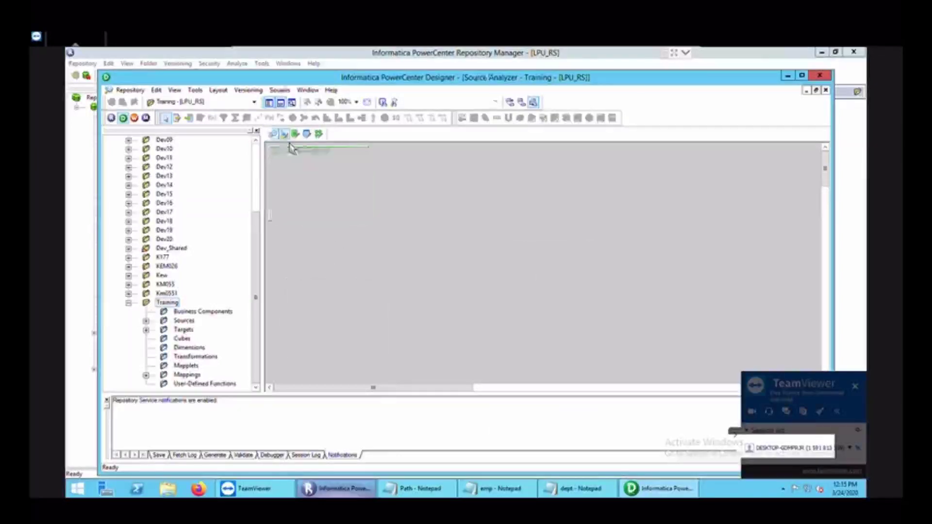
{"action": "right_click", "coordinate": [368, 197]}
{"action": "left_click", "coordinate": [279, 90]}
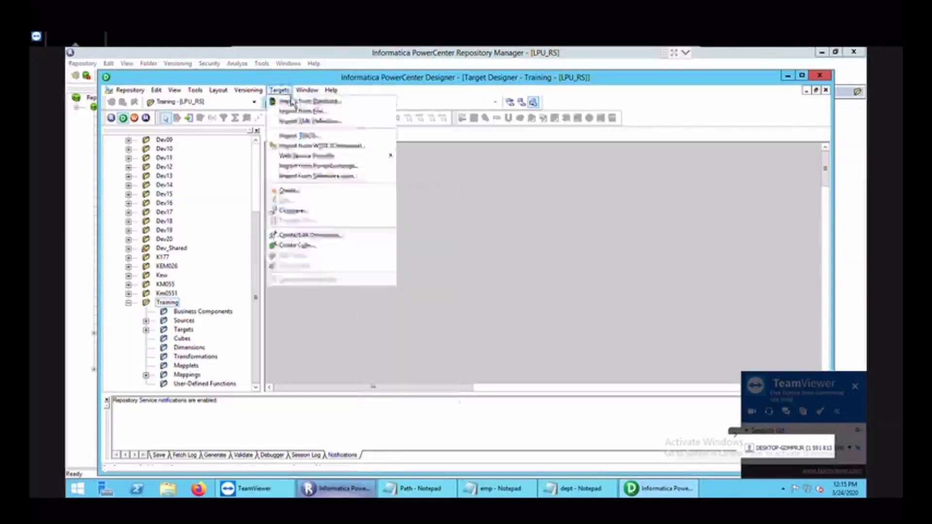
{"action": "left_click", "coordinate": [297, 122]}
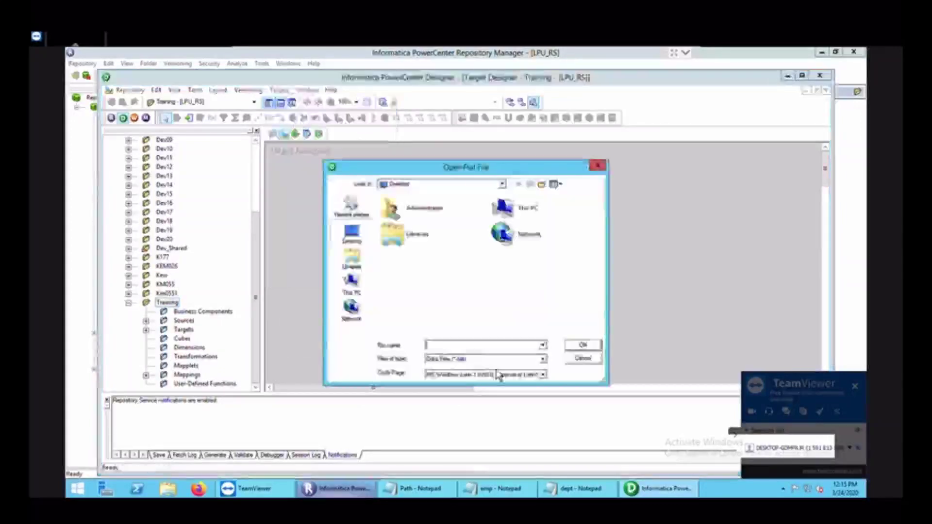
{"action": "left_click", "coordinate": [602, 167]}
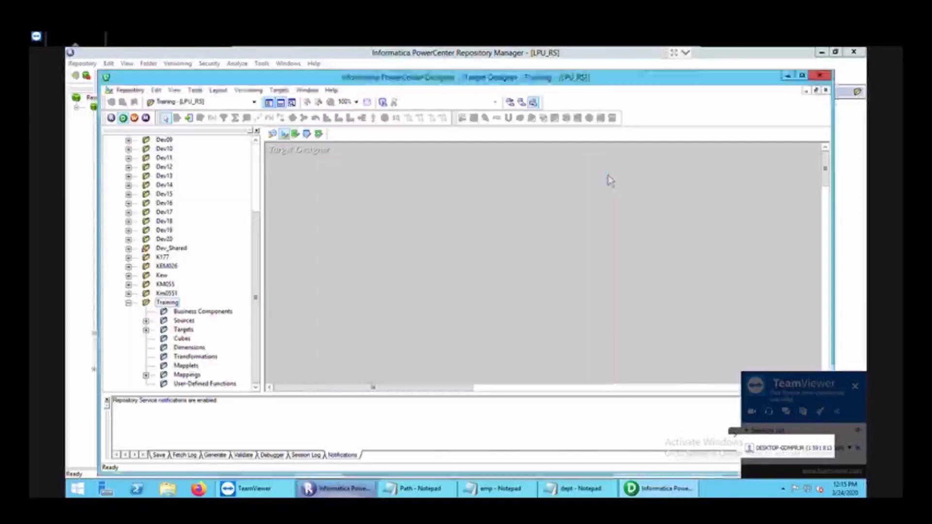
- Start a flat file target import in the Target Designer and choose emp.txt on the desktop
{"action": "left_click", "coordinate": [283, 90]}
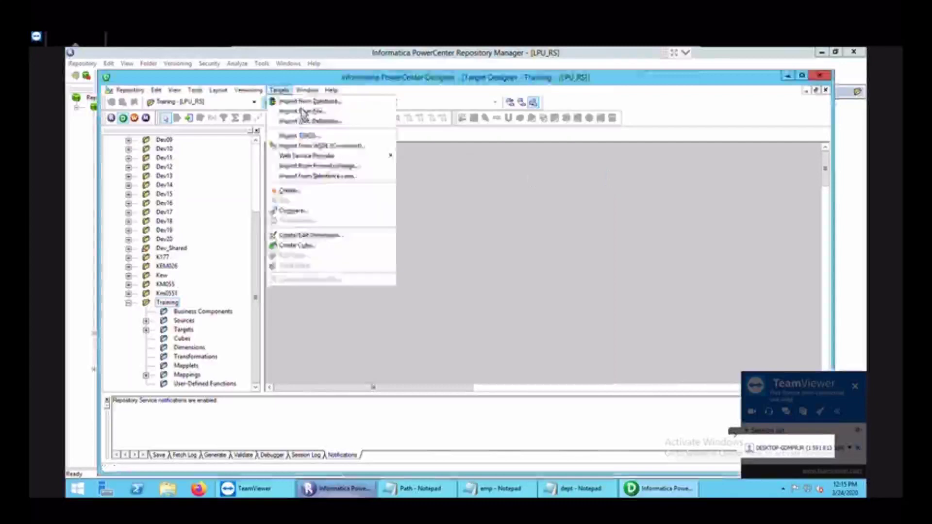
{"action": "left_click", "coordinate": [306, 101]}
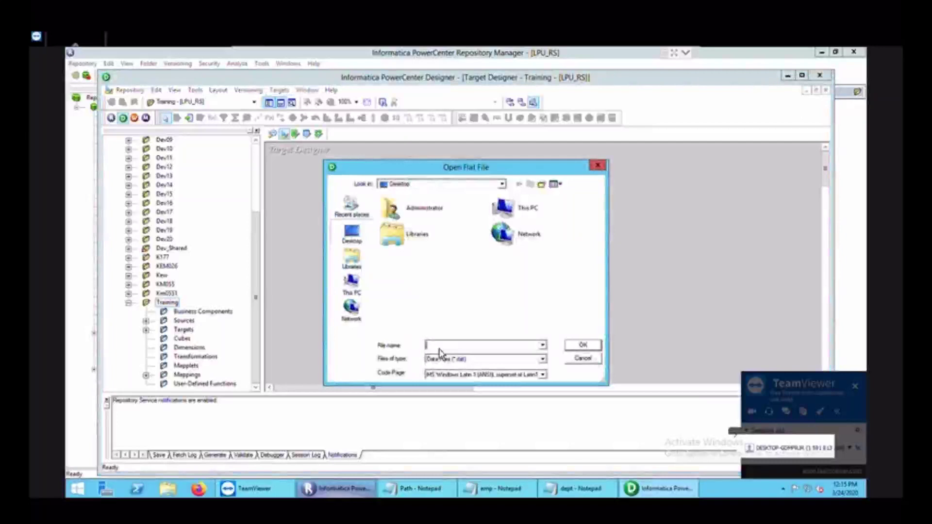
{"action": "type", "text": "emp"}
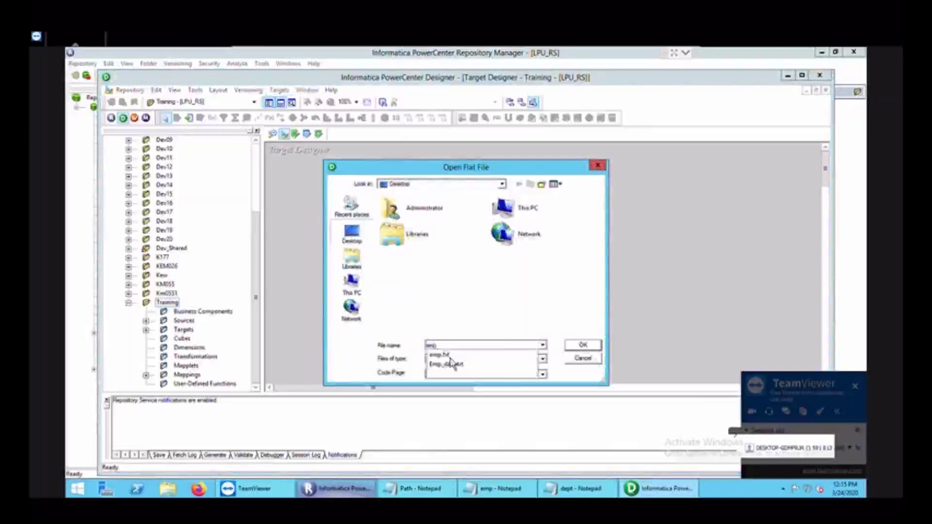
{"action": "left_click", "coordinate": [452, 365]}
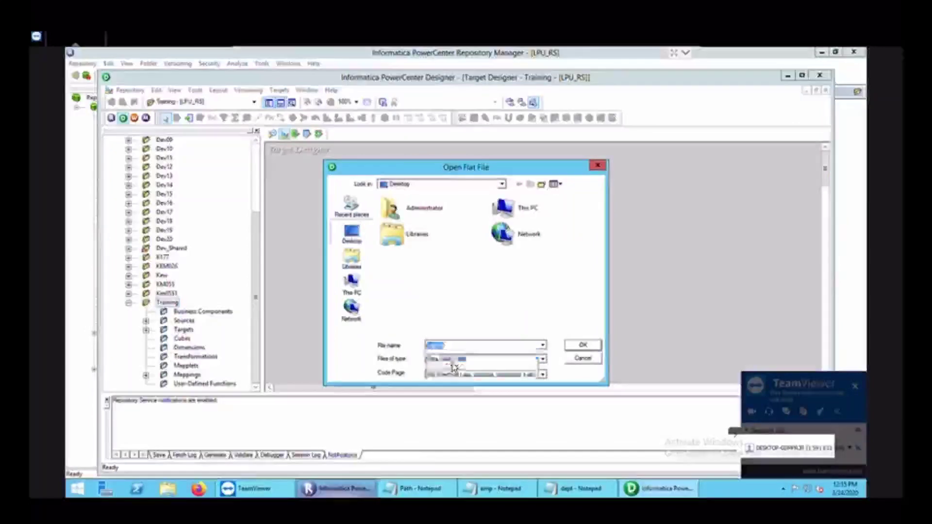
{"action": "key", "text": "Return"}
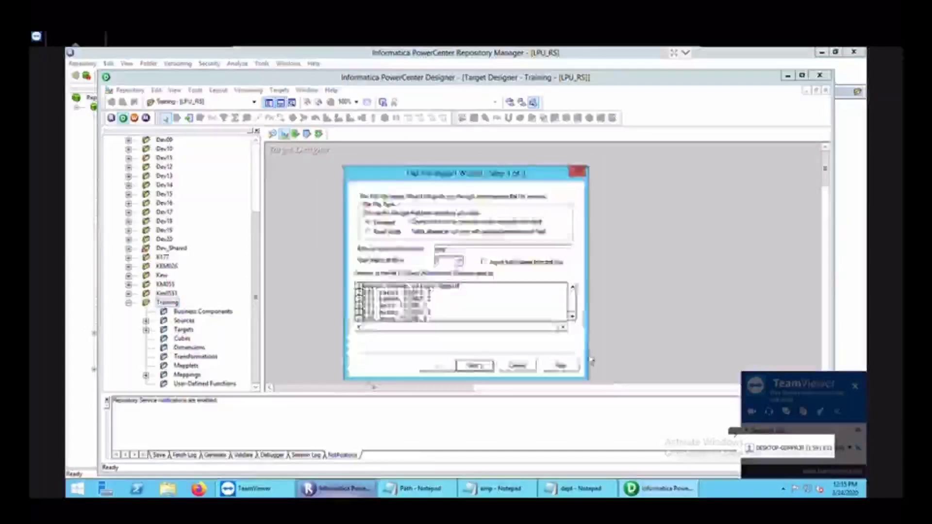
- Import emp as a comma-delimited target with field names from the first line and no quotes as the text qualifier, and shift its table slightly
{"action": "left_click", "coordinate": [493, 265]}
{"action": "left_click", "coordinate": [488, 372]}
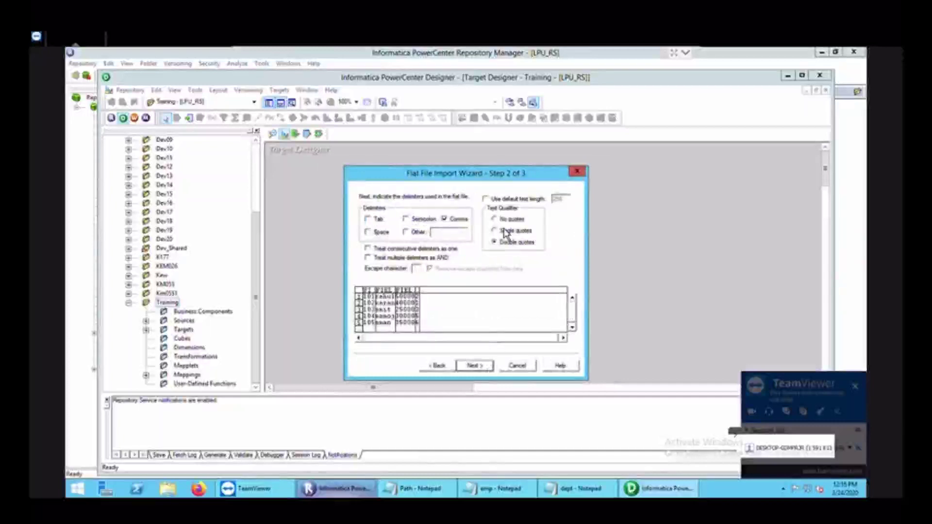
{"action": "left_click", "coordinate": [505, 220]}
{"action": "left_click", "coordinate": [489, 372]}
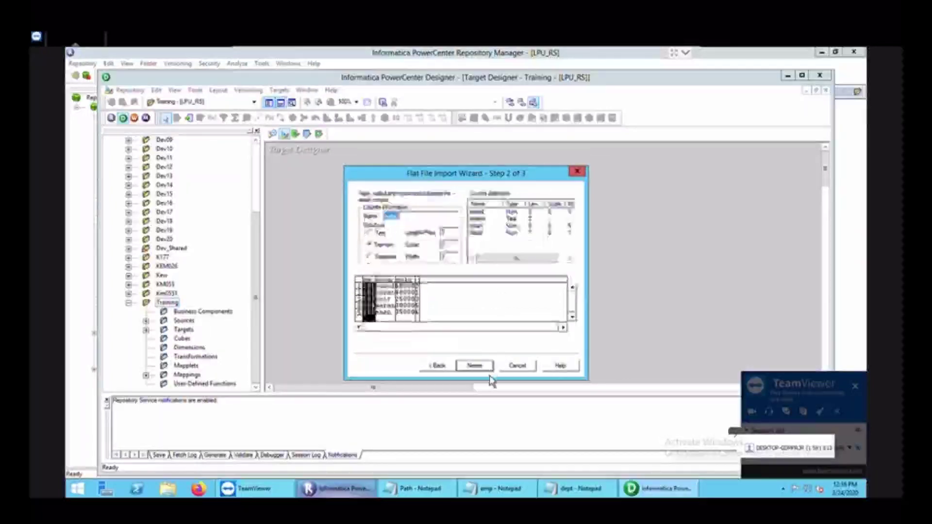
{"action": "left_click", "coordinate": [487, 370]}
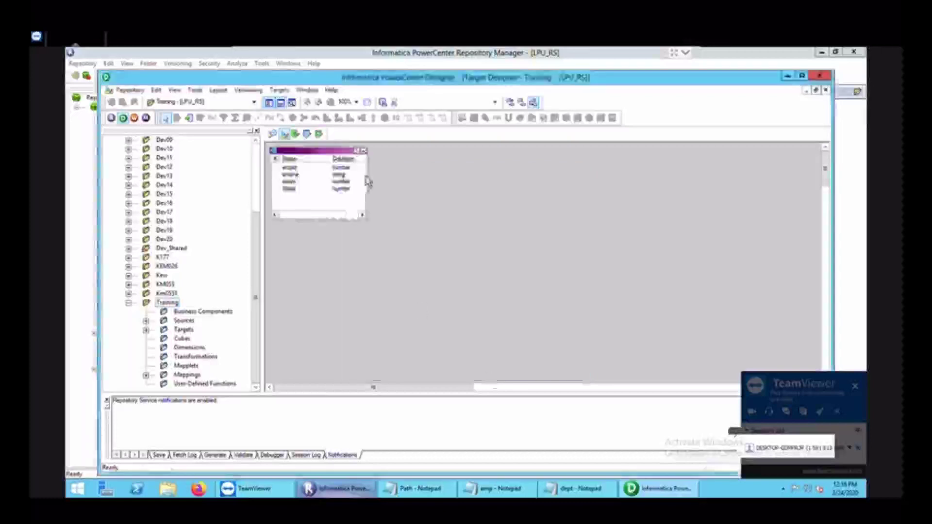
{"action": "left_click_drag", "start_coordinate": [330, 168], "coordinate": [343, 168]}
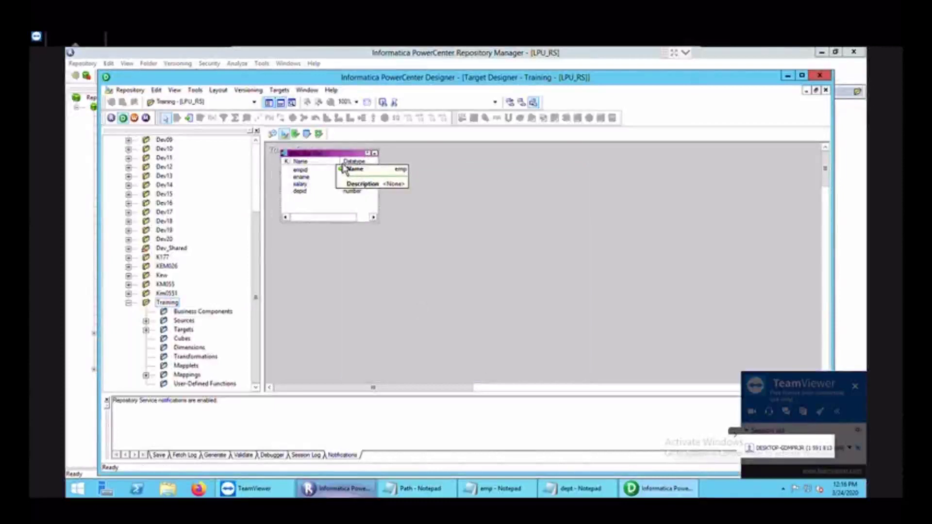
- Align the dept source definition directly beneath emp in the Source Analyzer and return to the Target Designer
{"action": "left_click", "coordinate": [272, 135]}
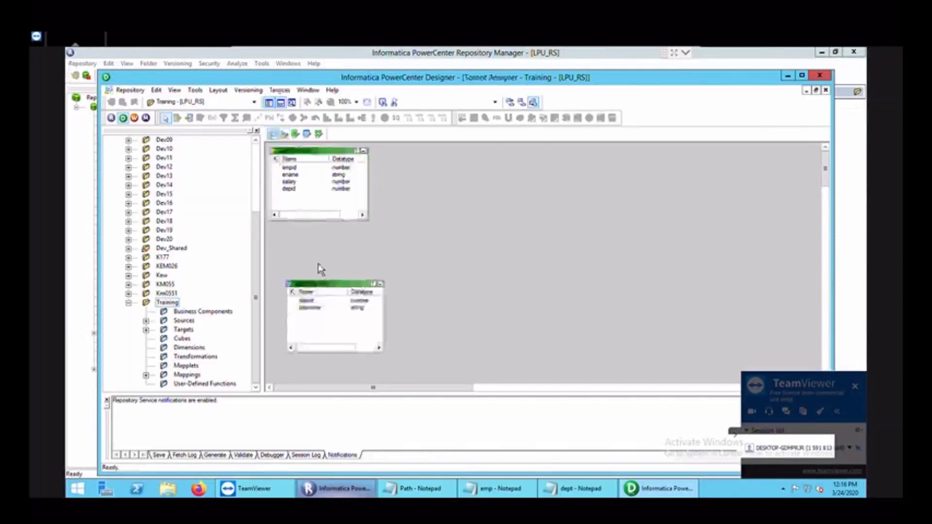
{"action": "left_click_drag", "start_coordinate": [314, 285], "coordinate": [298, 275]}
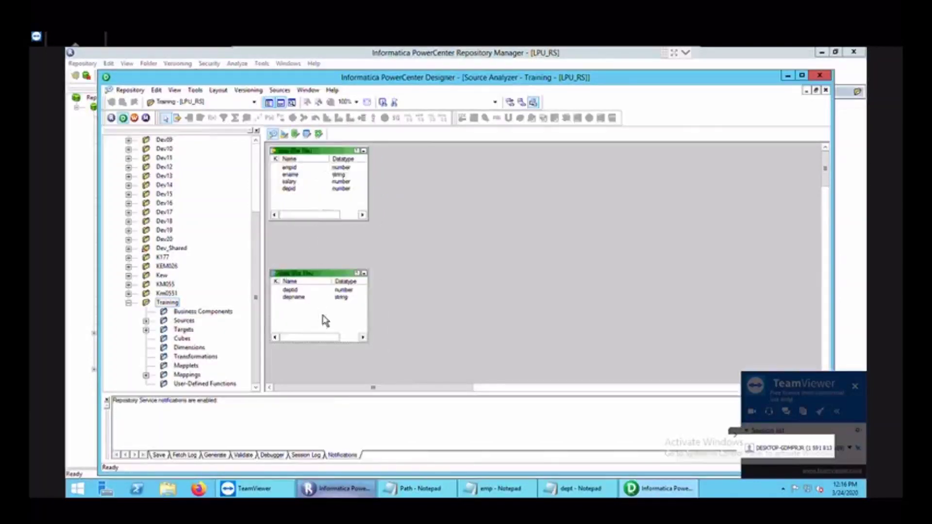
{"action": "left_click", "coordinate": [285, 134]}
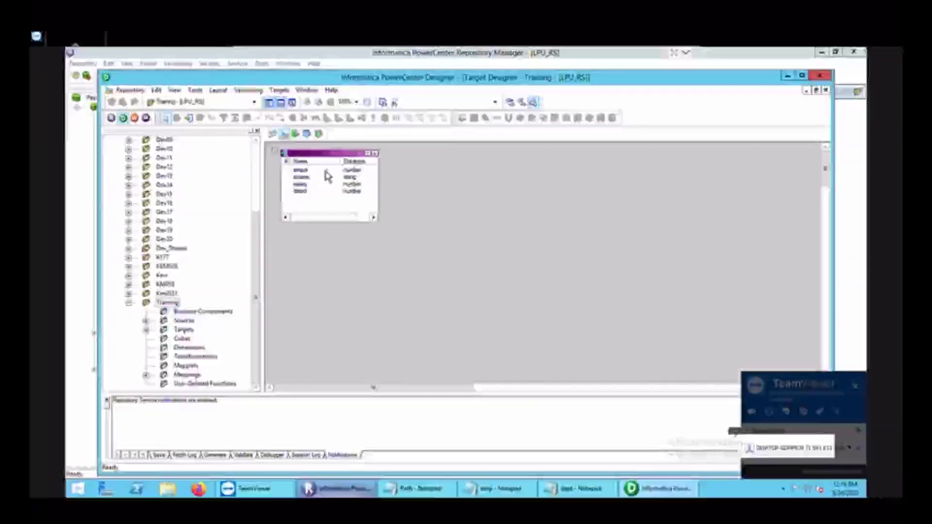
- Create a new mapping named m_joiner in the Mapping Designer
{"action": "left_click", "coordinate": [319, 134]}
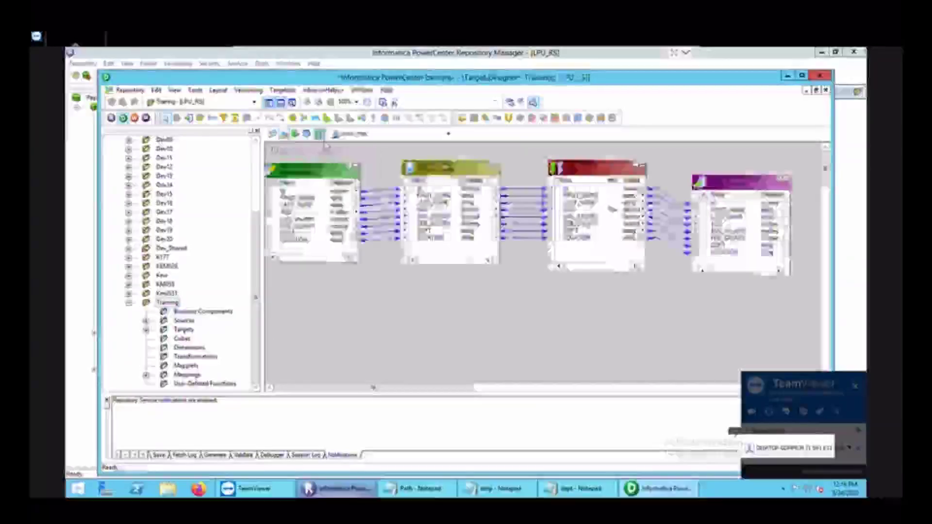
{"action": "right_click", "coordinate": [421, 347]}
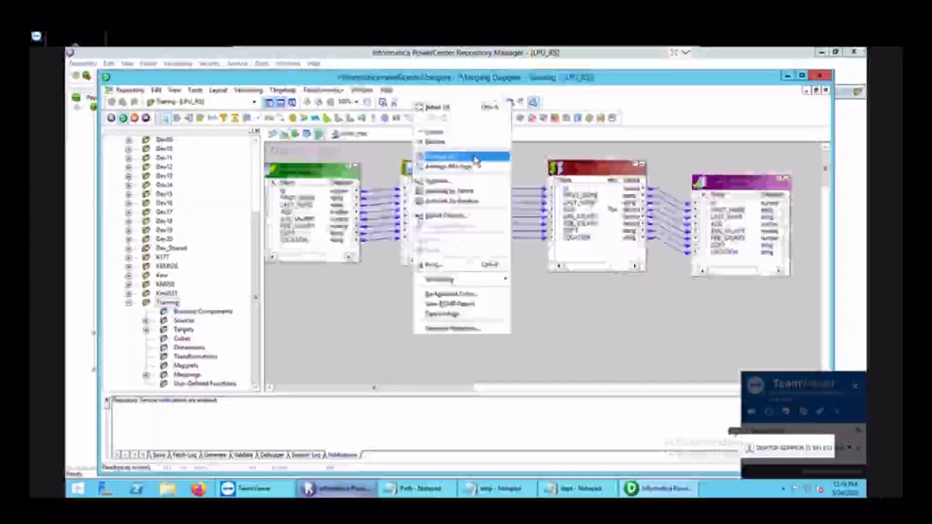
{"action": "left_click", "coordinate": [282, 91]}
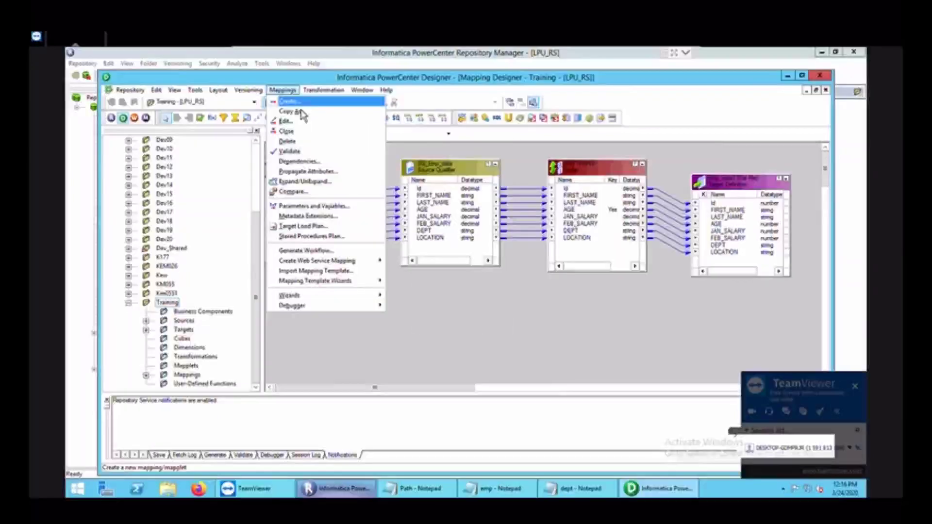
{"action": "left_click", "coordinate": [291, 101]}
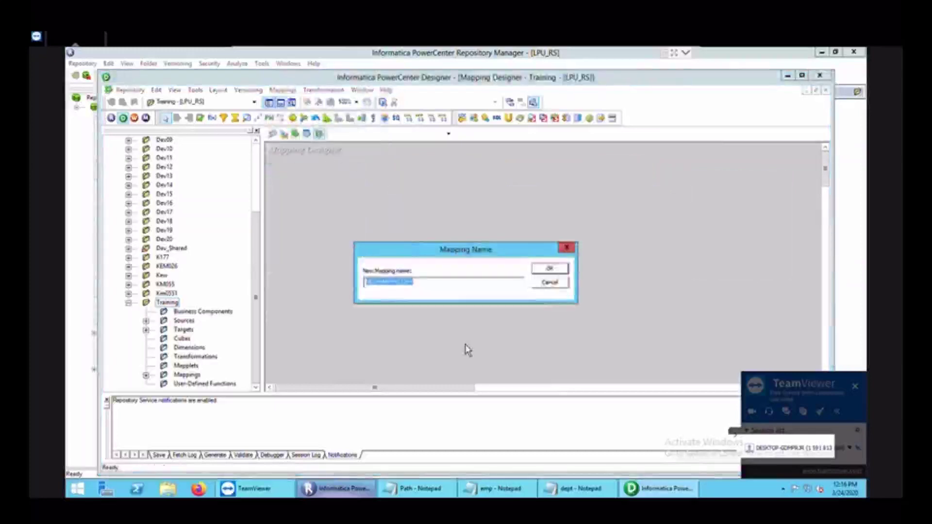
{"action": "key", "text": "BackSpace"}
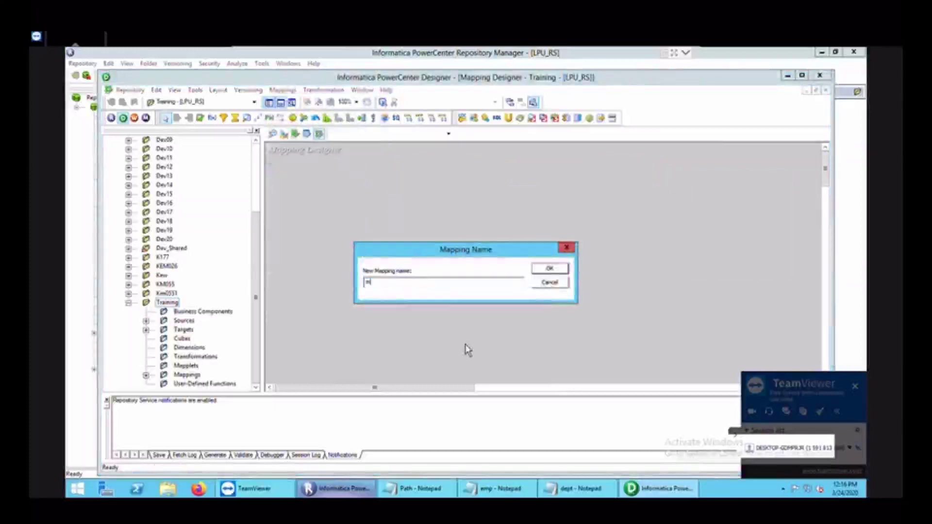
{"action": "type", "text": "m_e"}
{"action": "type", "text": "oiner"}
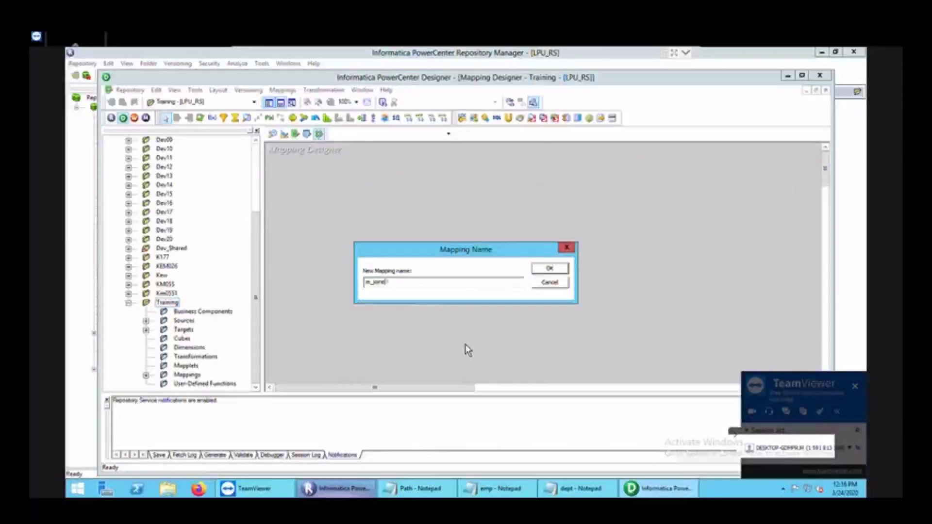
{"action": "left_click", "coordinate": [567, 272]}
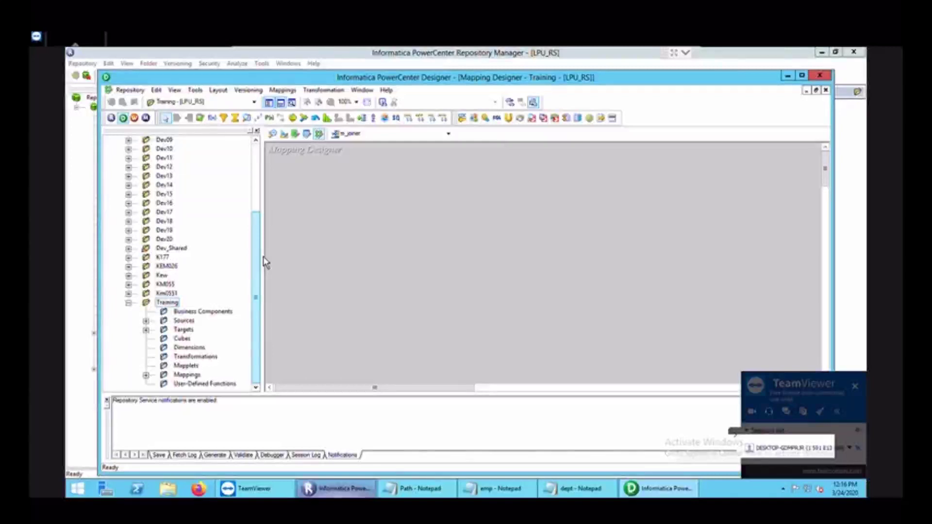
- Add the emp and dept flat file sources from the Training folder to the m_joiner mapping and arrange all objects
{"action": "left_click", "coordinate": [146, 321]}
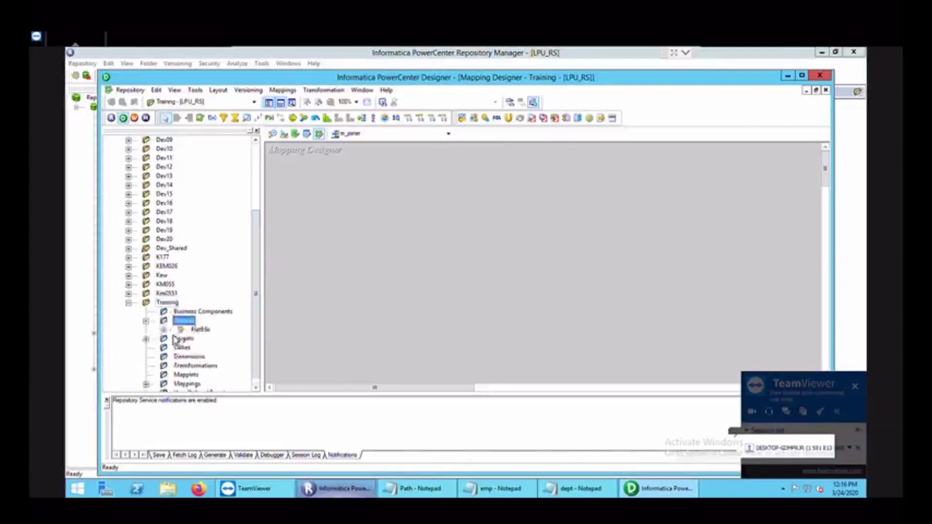
{"action": "double_click", "coordinate": [201, 330]}
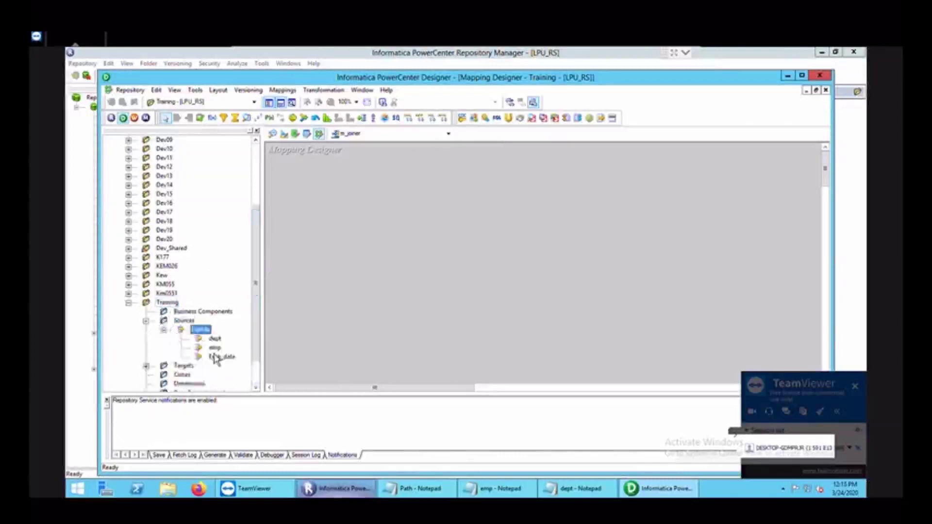
{"action": "left_click_drag", "start_coordinate": [216, 359], "coordinate": [313, 183]}
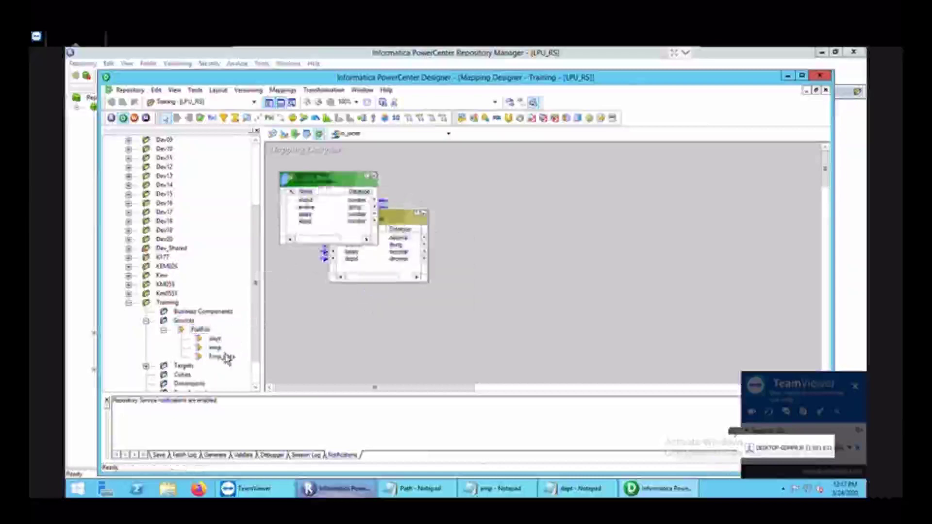
{"action": "left_click", "coordinate": [215, 338]}
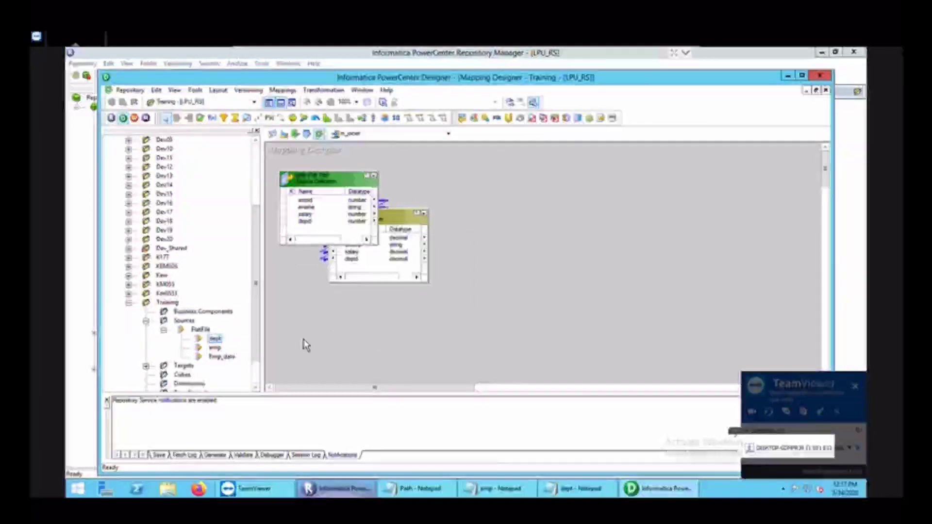
{"action": "left_click_drag", "start_coordinate": [215, 339], "coordinate": [331, 330]}
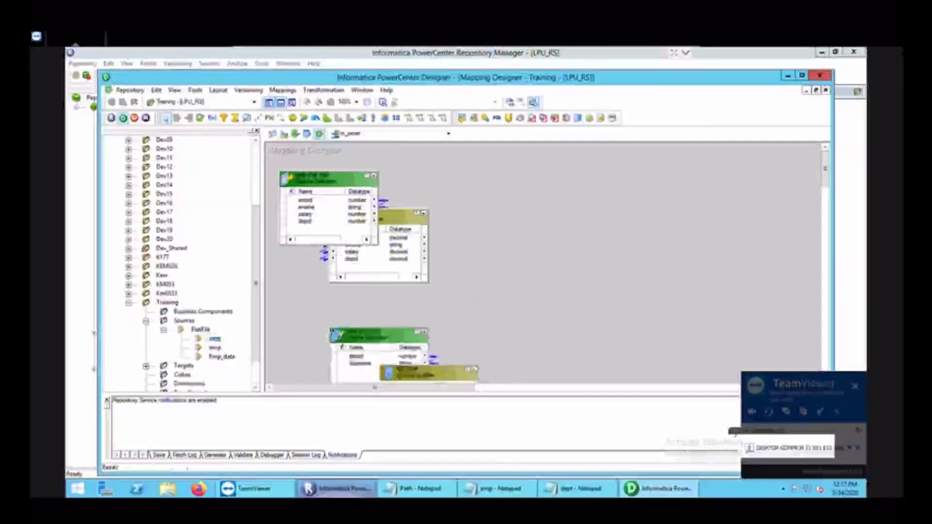
{"action": "right_click", "coordinate": [626, 239]}
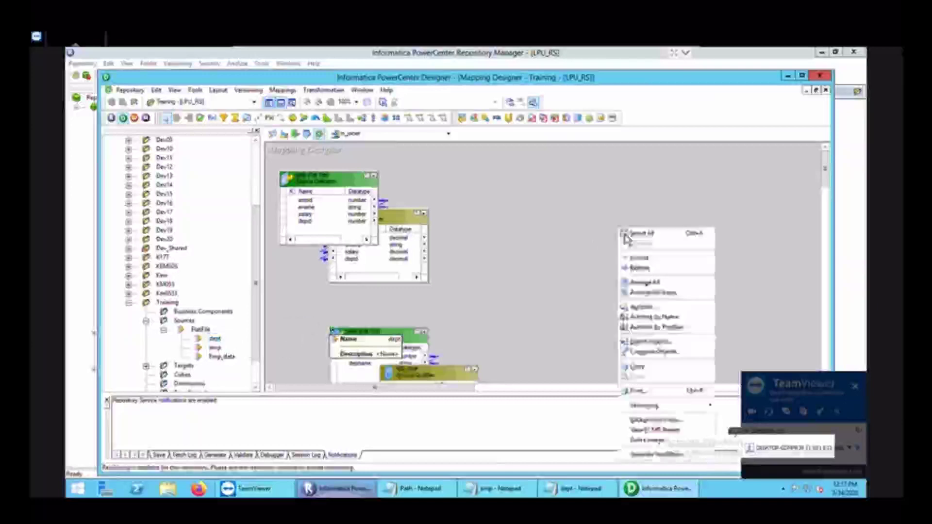
{"action": "left_click", "coordinate": [647, 285]}
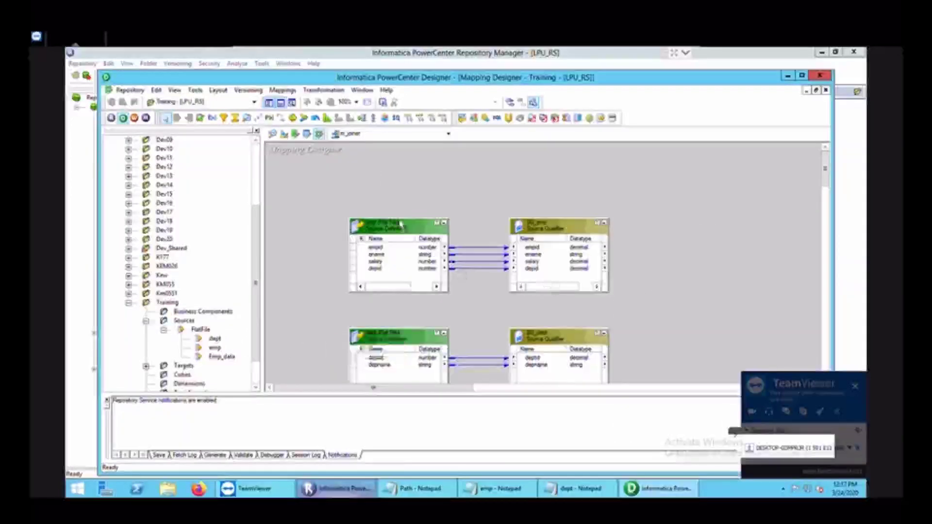
- Move the emp source definition and SQ_emp toward the workspace's upper-left area and shorten the emp table to fit its columns
{"action": "left_click_drag", "start_coordinate": [406, 232], "coordinate": [405, 194]}
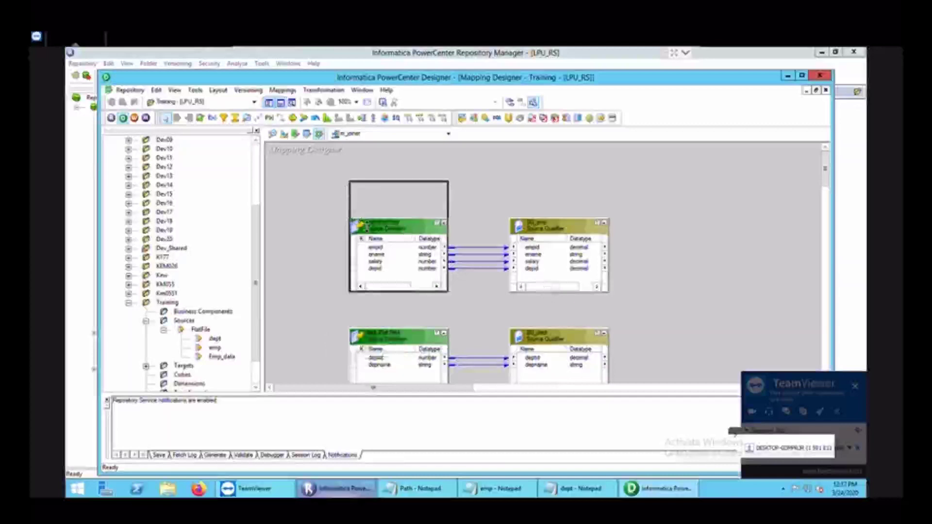
{"action": "left_click_drag", "start_coordinate": [368, 231], "coordinate": [376, 238]}
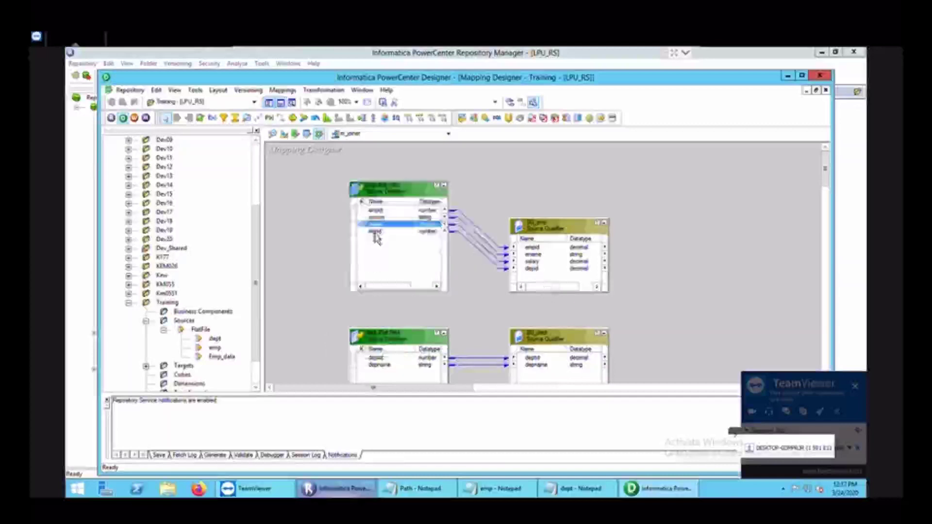
{"action": "left_click", "coordinate": [403, 190]}
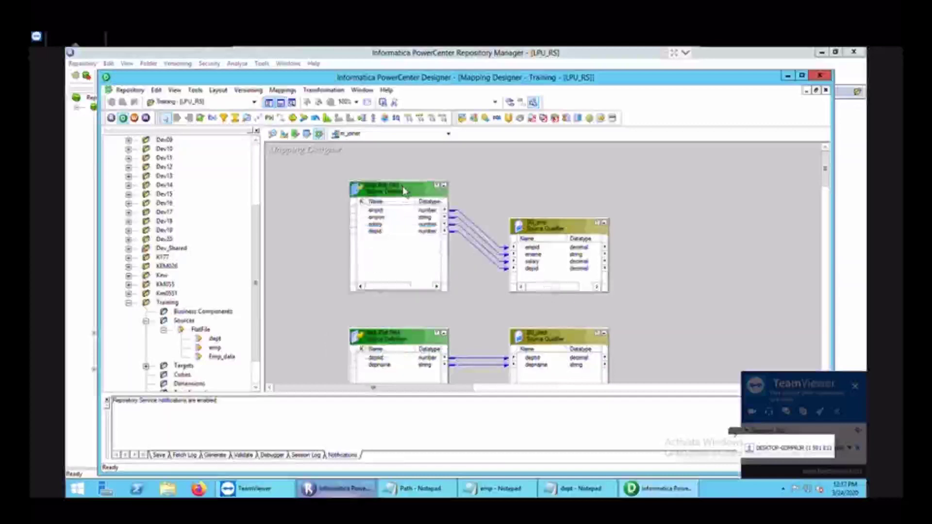
{"action": "left_click_drag", "start_coordinate": [391, 191], "coordinate": [308, 175]}
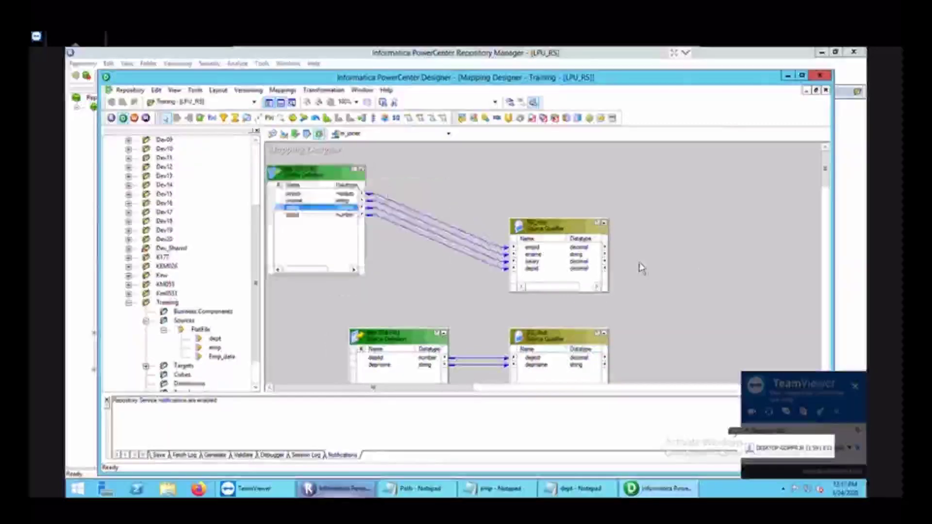
{"action": "left_click_drag", "start_coordinate": [591, 244], "coordinate": [522, 180]}
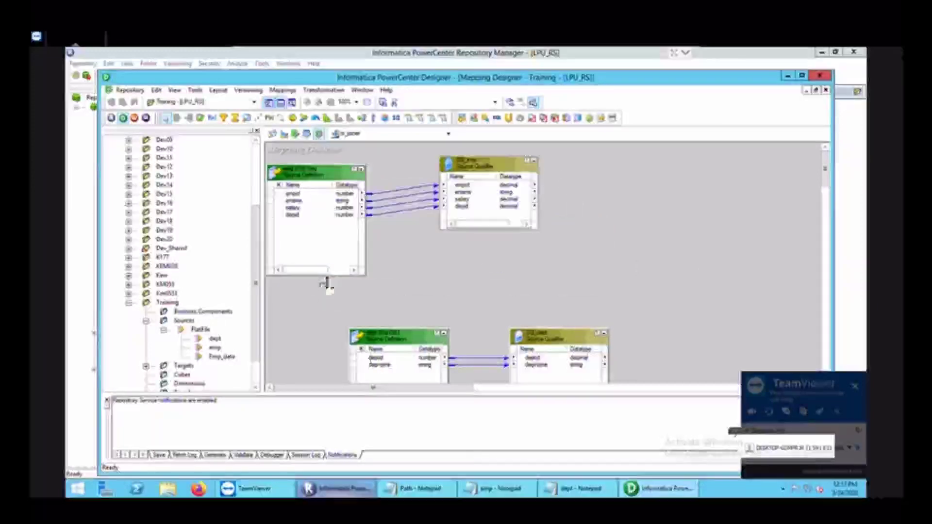
{"action": "left_click_drag", "start_coordinate": [325, 274], "coordinate": [326, 238]}
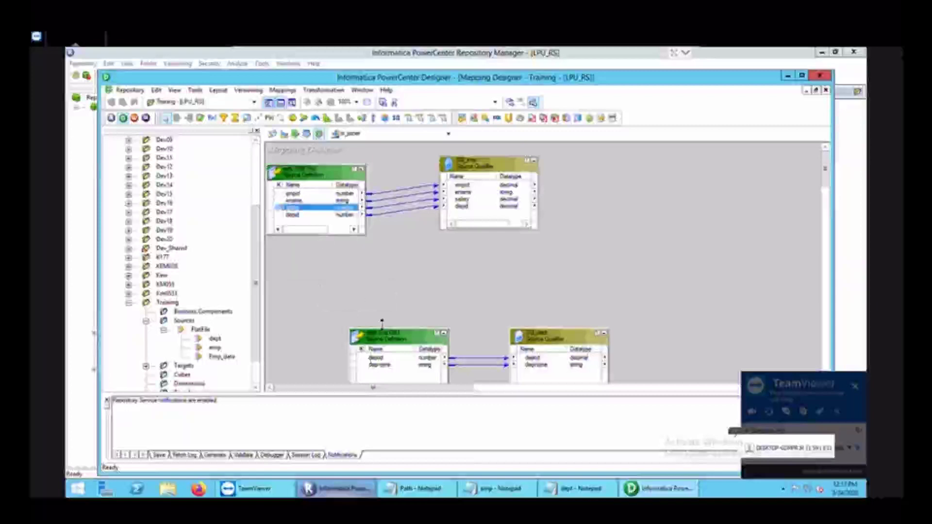
- Place the dept source definition and SQ_dept beneath the emp row and align SQ_emp above SQ_dept
{"action": "left_click_drag", "start_coordinate": [390, 344], "coordinate": [320, 297]}
{"action": "left_click_drag", "start_coordinate": [555, 348], "coordinate": [463, 300]}
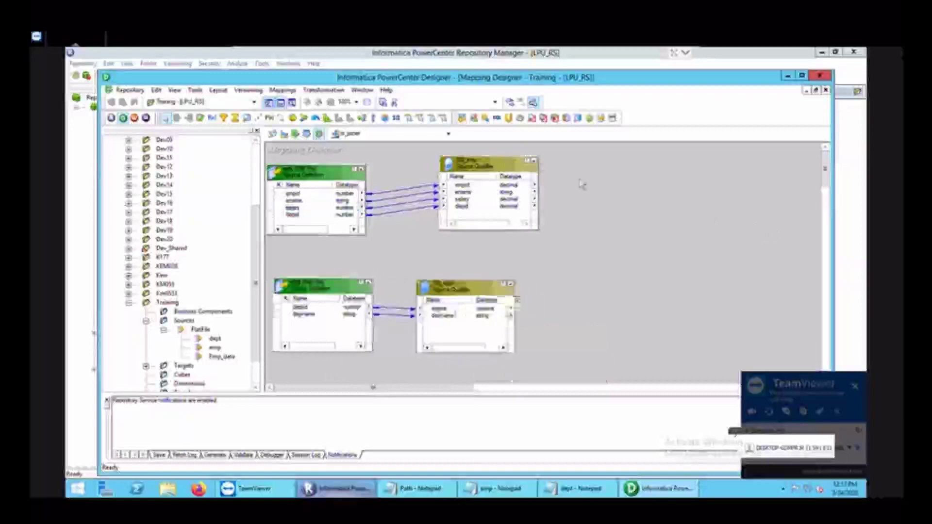
{"action": "left_click_drag", "start_coordinate": [475, 167], "coordinate": [458, 174]}
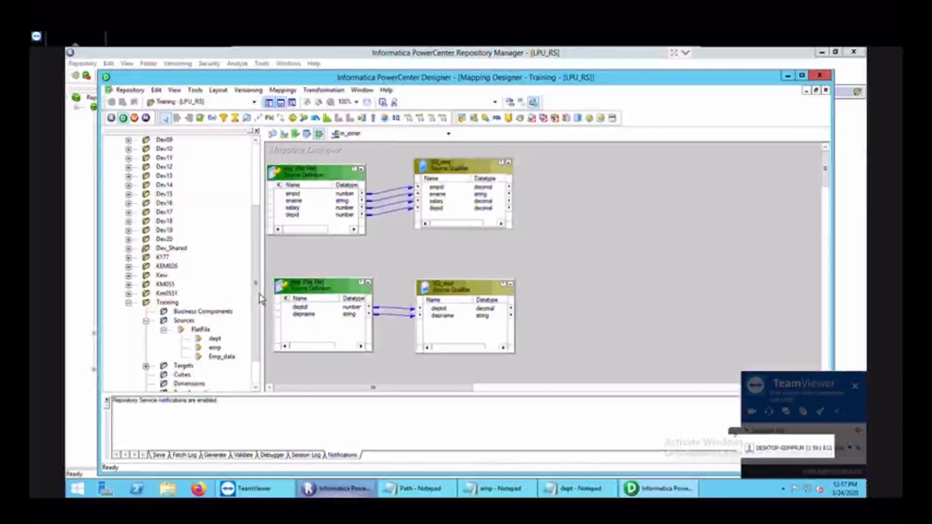
- Add the emp target from the Training folder to the m_joiner mapping, placing it well to the right of the source qualifiers
{"action": "scroll", "coordinate": [261, 299], "scroll_direction": "down", "scroll_amount": 2}
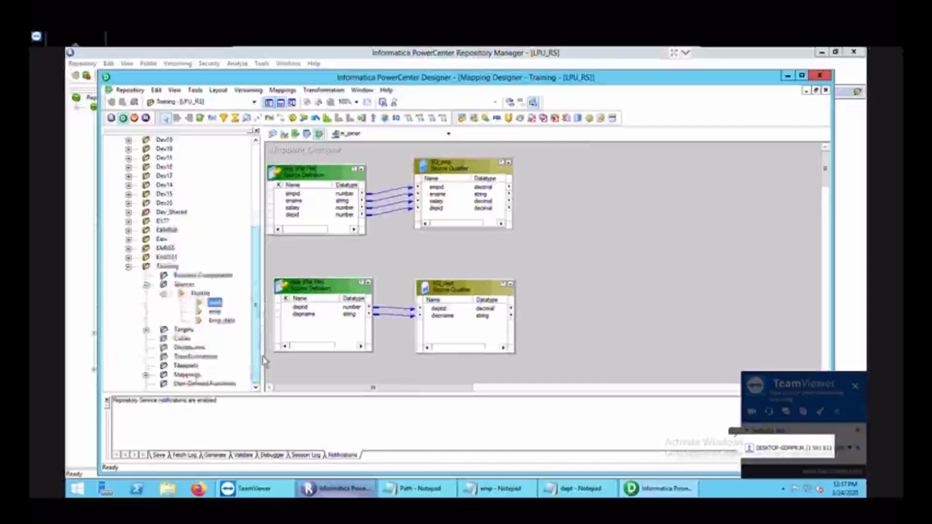
{"action": "double_click", "coordinate": [182, 330]}
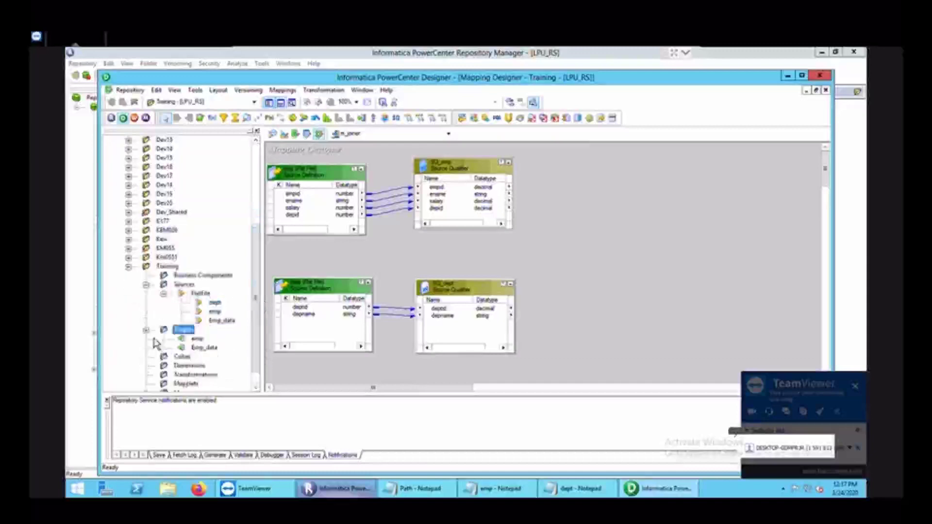
{"action": "left_click_drag", "start_coordinate": [197, 339], "coordinate": [722, 214]}
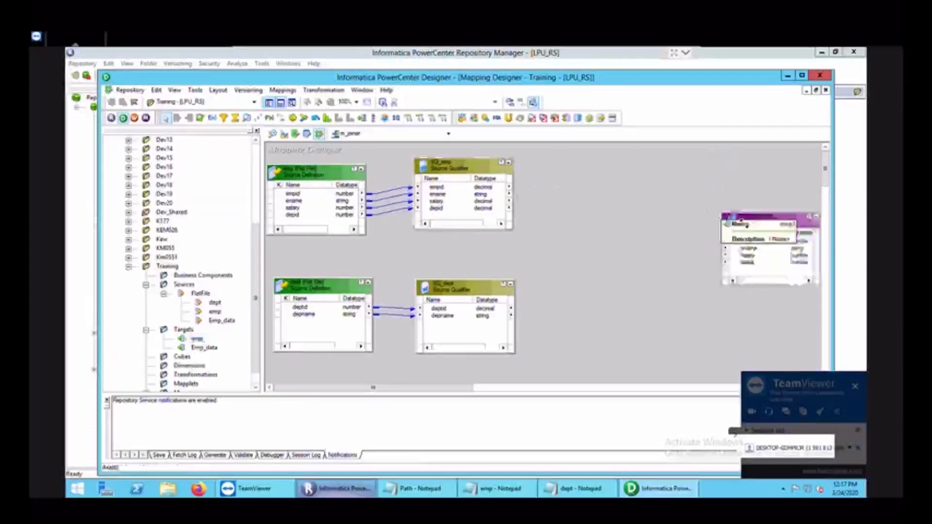
{"action": "left_click_drag", "start_coordinate": [720, 206], "coordinate": [721, 206]}
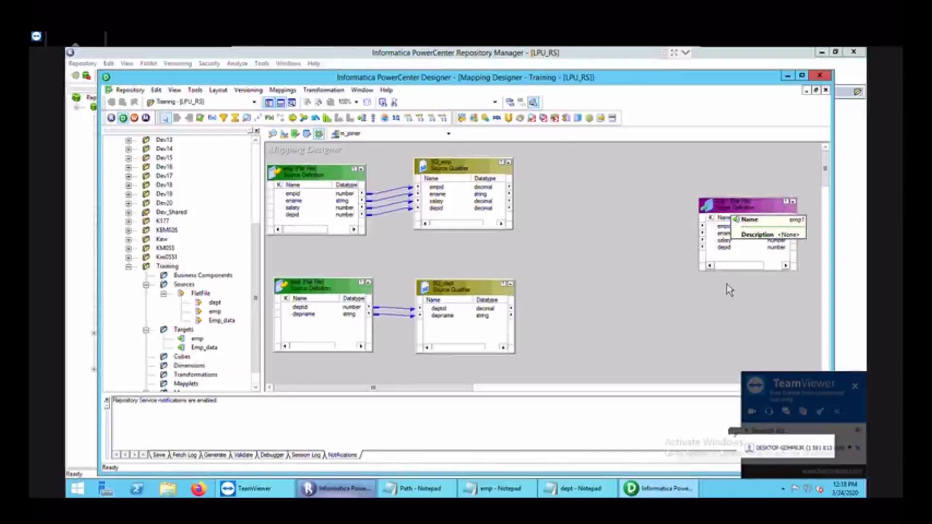
{"action": "left_click", "coordinate": [740, 283]}
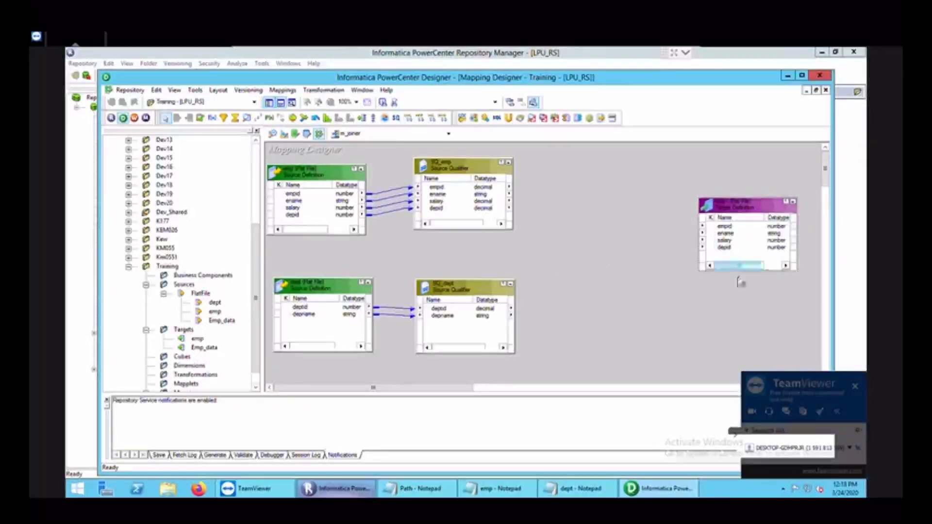
- Examine the empid, ename, salary and depid ports in SQ_emp, the depname port in SQ_dept, and the emp target's columns
{"action": "left_click", "coordinate": [429, 221]}
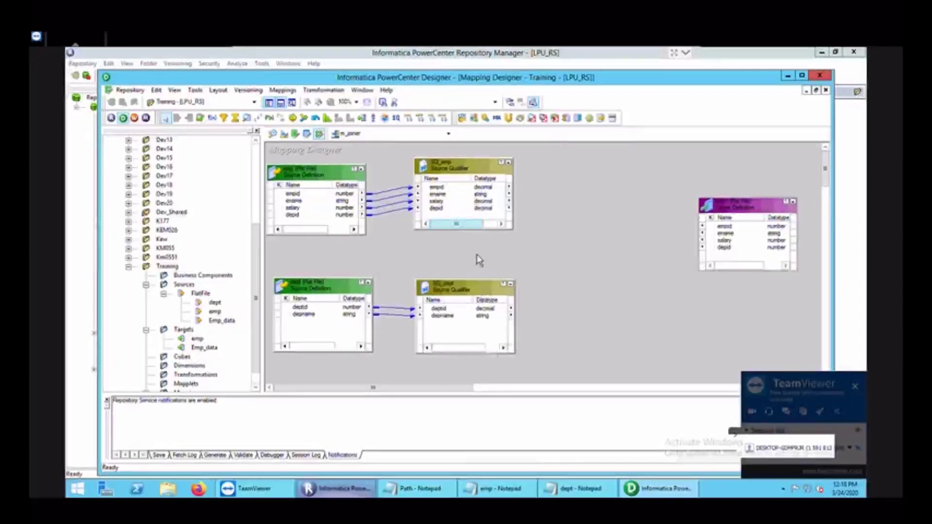
{"action": "left_click", "coordinate": [439, 187]}
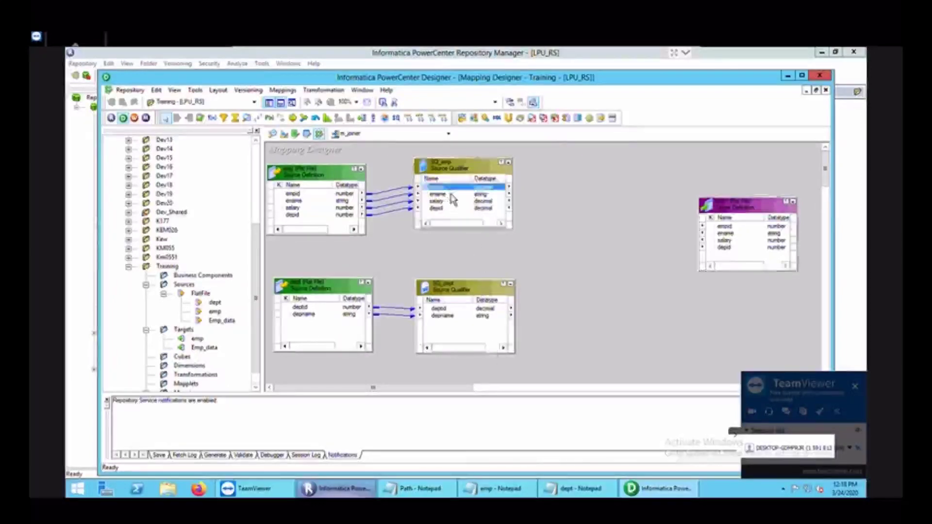
{"action": "key", "text": "Down"}
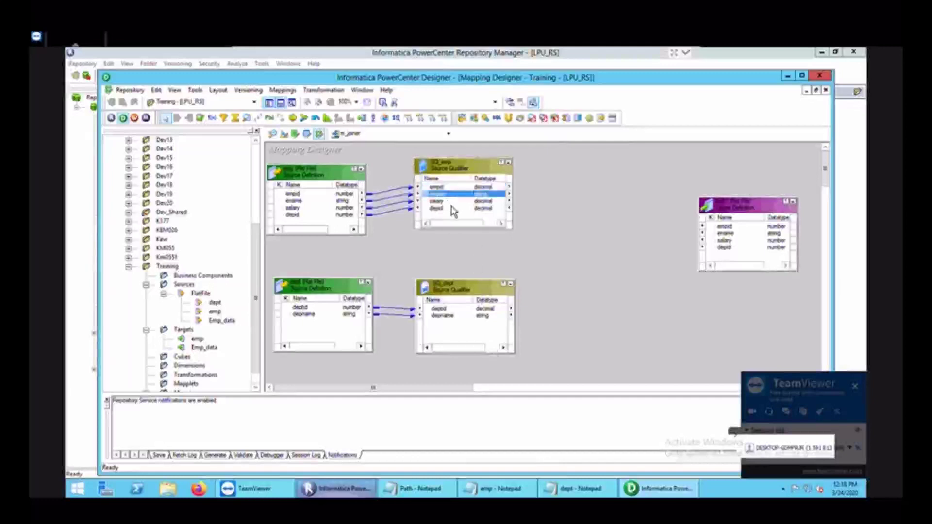
{"action": "key", "text": "Down"}
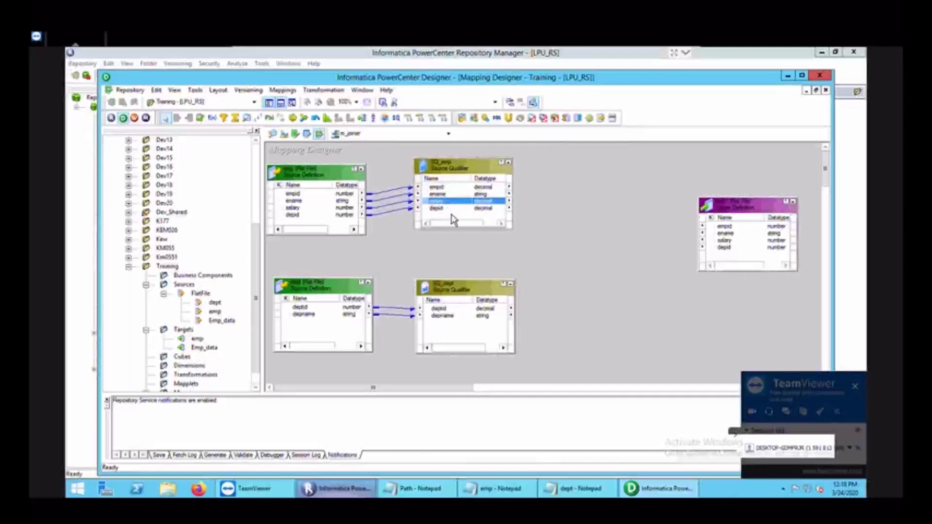
{"action": "key", "text": "Down"}
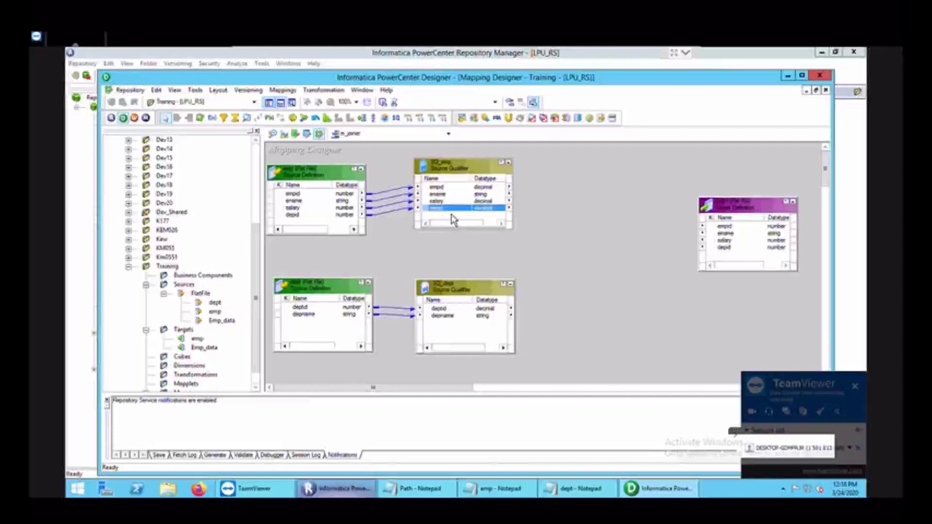
{"action": "left_click", "coordinate": [444, 317]}
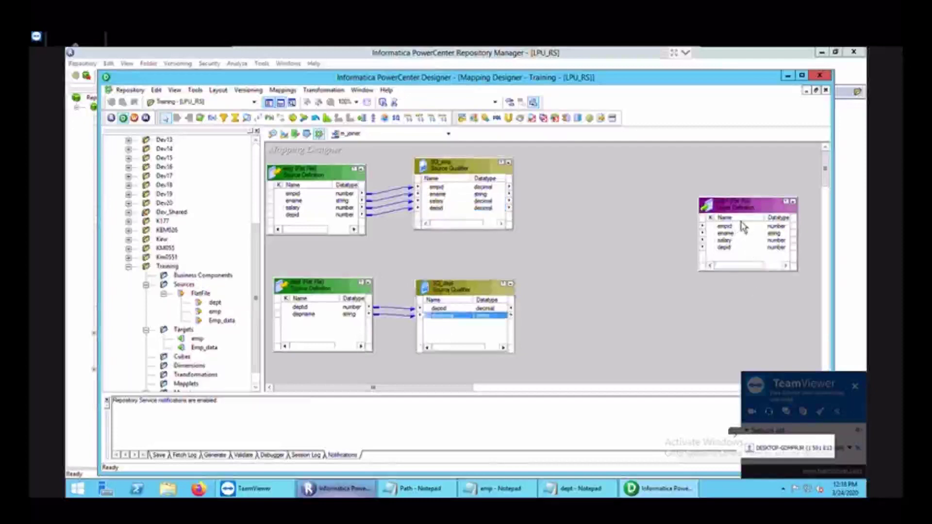
{"action": "left_click", "coordinate": [737, 265]}
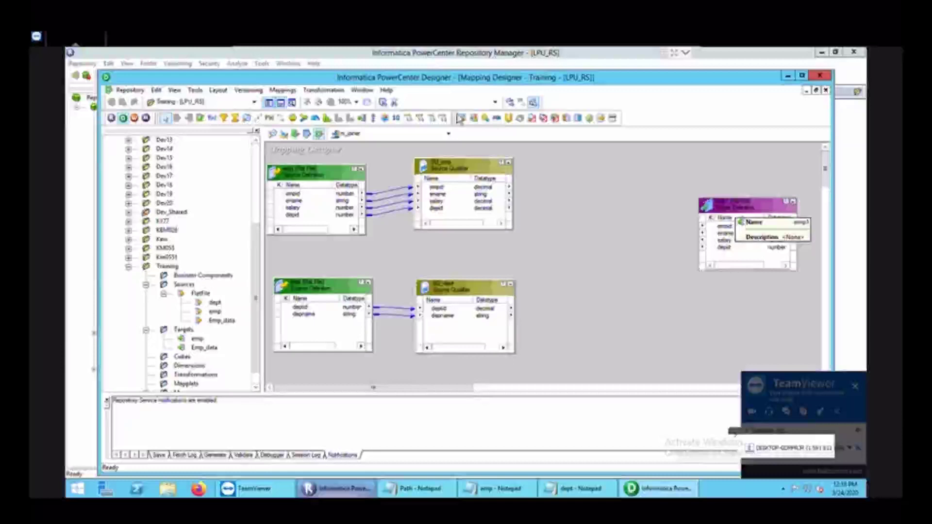
- Edit the emp target in the Target Designer and add a string column named depyname
{"action": "left_click", "coordinate": [284, 134]}
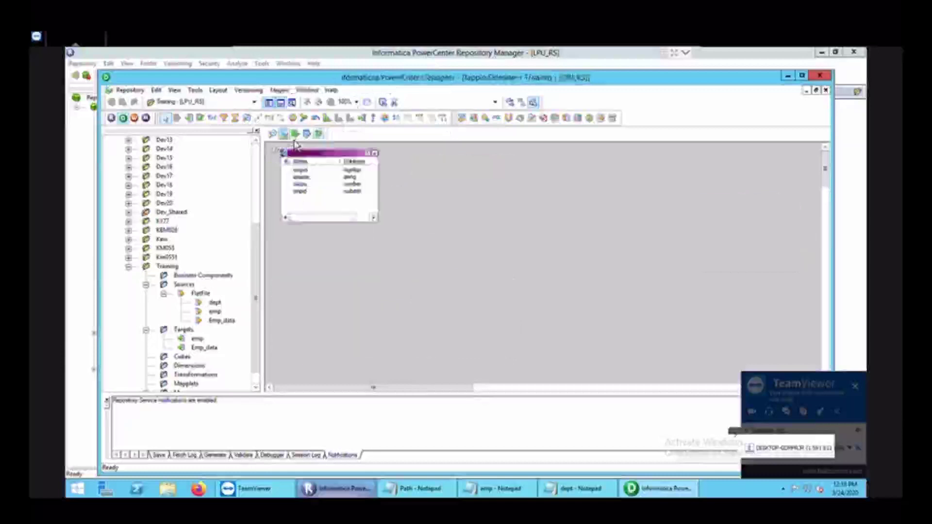
{"action": "right_click", "coordinate": [330, 163]}
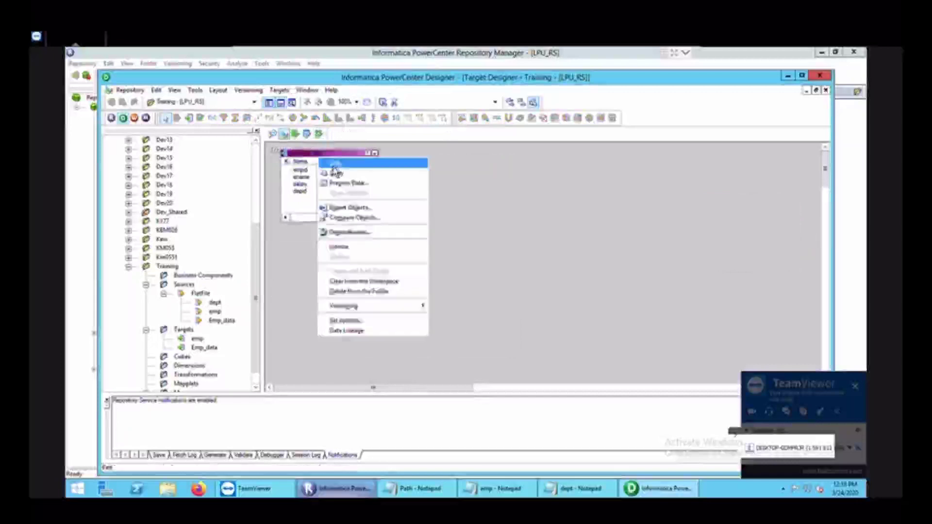
{"action": "left_click", "coordinate": [334, 165]}
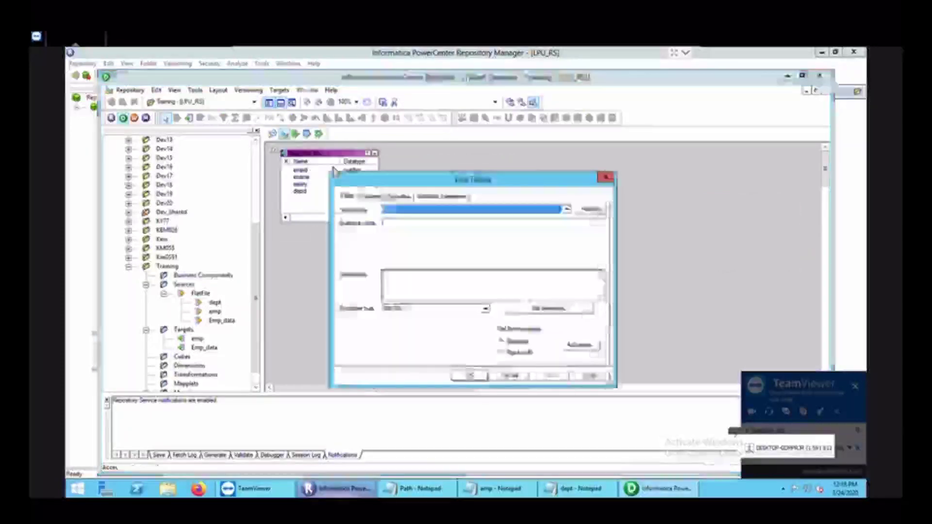
{"action": "left_click", "coordinate": [371, 196]}
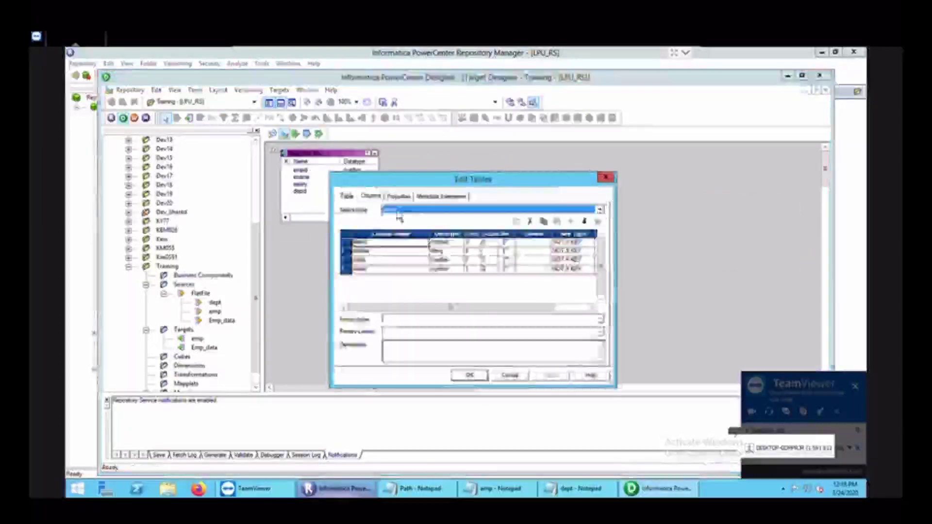
{"action": "left_click", "coordinate": [516, 222]}
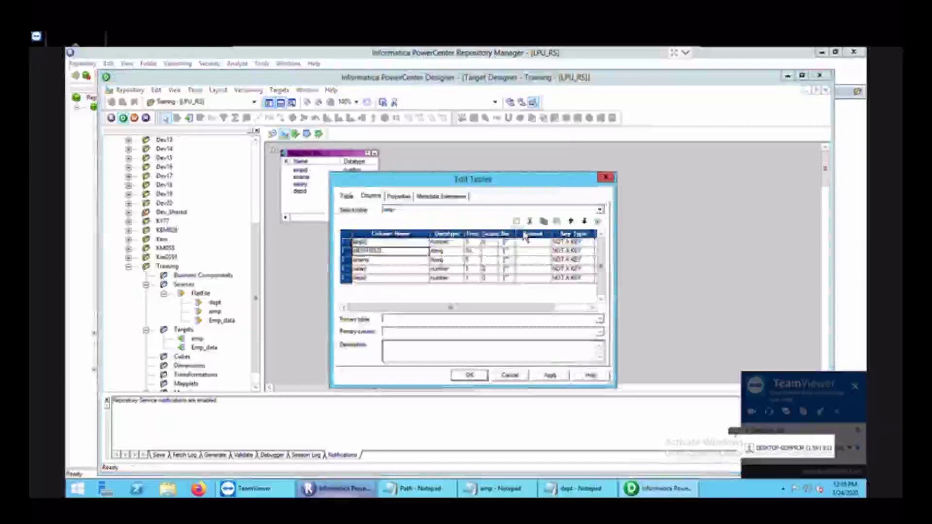
{"action": "left_click", "coordinate": [386, 260]}
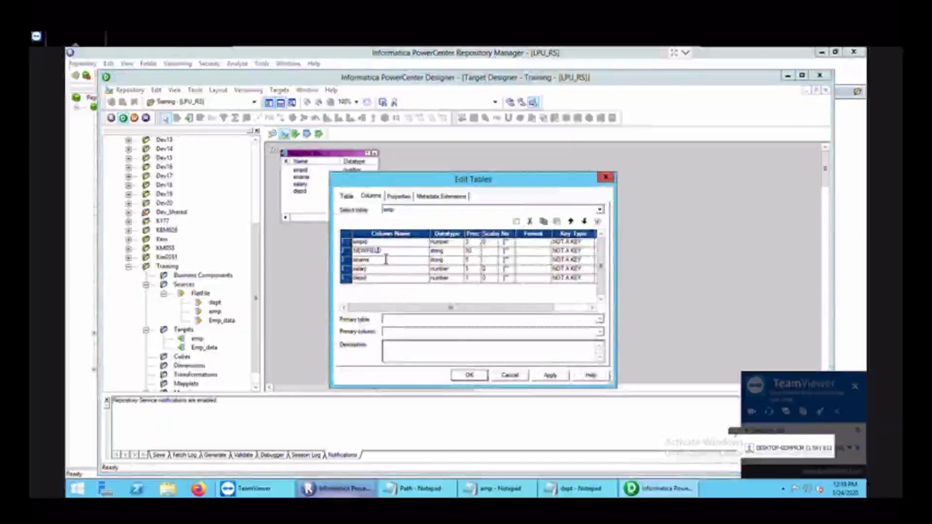
{"action": "key", "text": "BackSpace"}
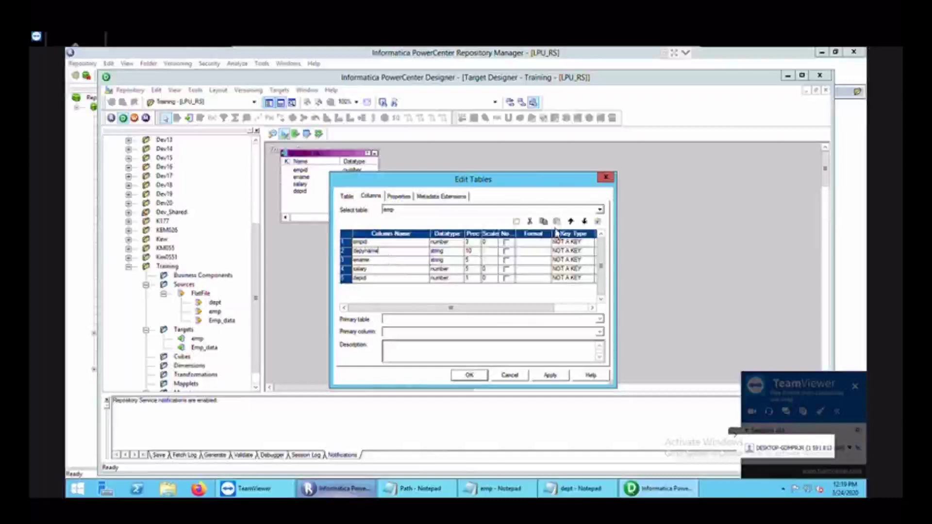
- Move the depyname column below depid, apply the table changes, and check the new column on the target in the Mapping Designer
{"action": "left_click", "coordinate": [585, 222]}
{"action": "left_click", "coordinate": [586, 222]}
{"action": "left_click", "coordinate": [588, 227]}
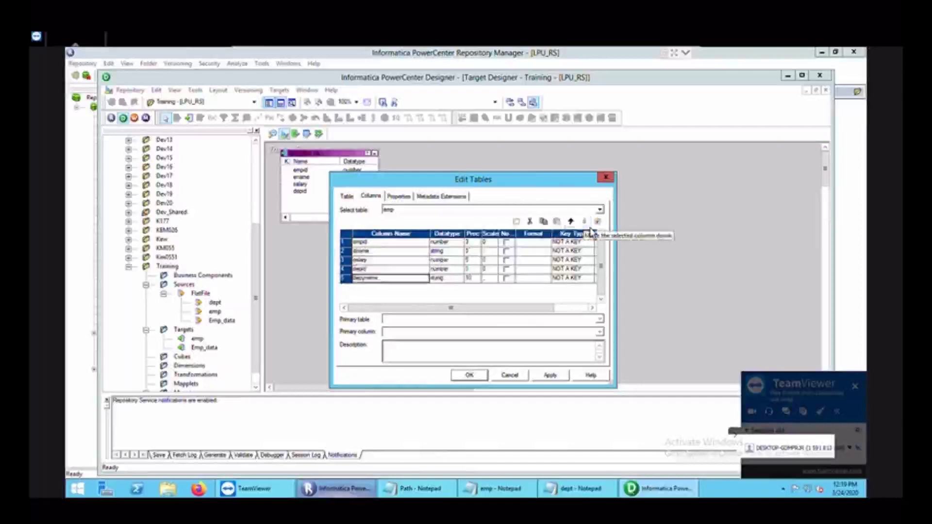
{"action": "left_click", "coordinate": [561, 382]}
{"action": "left_click", "coordinate": [488, 378]}
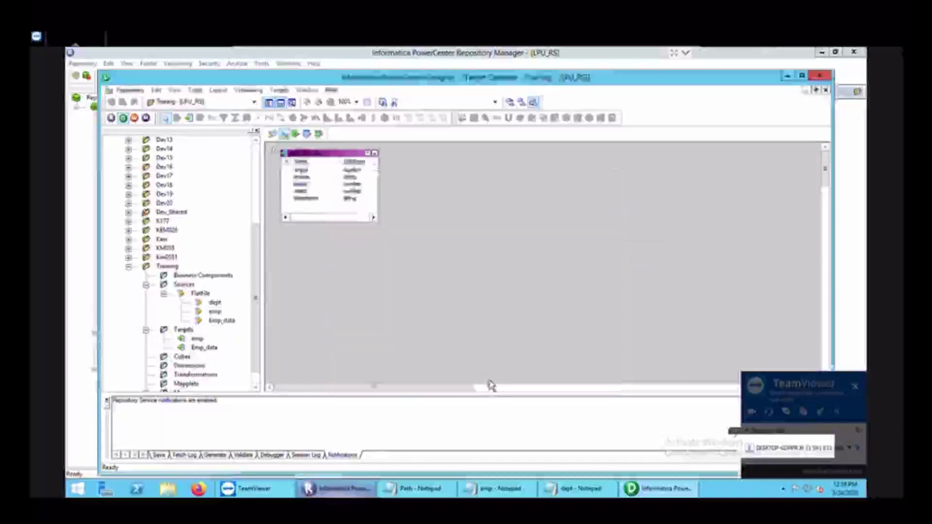
{"action": "left_click", "coordinate": [321, 135]}
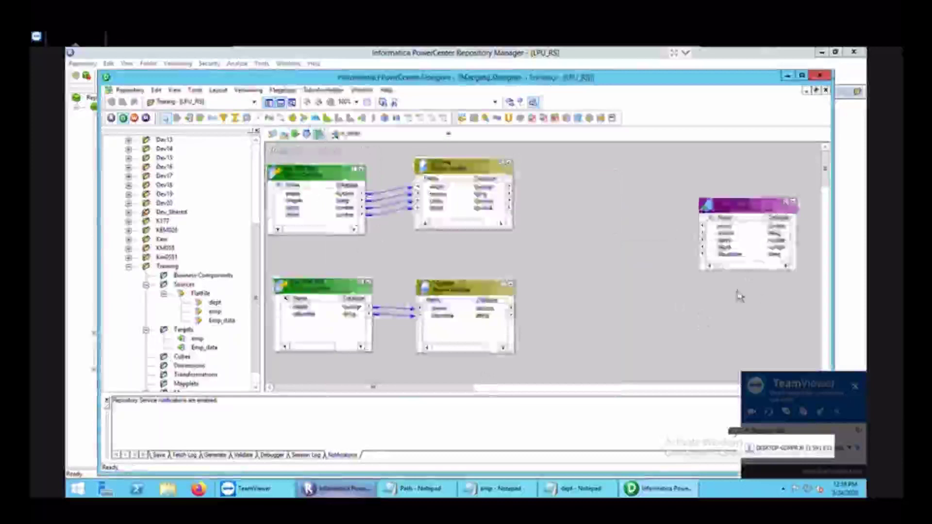
{"action": "left_click", "coordinate": [739, 256]}
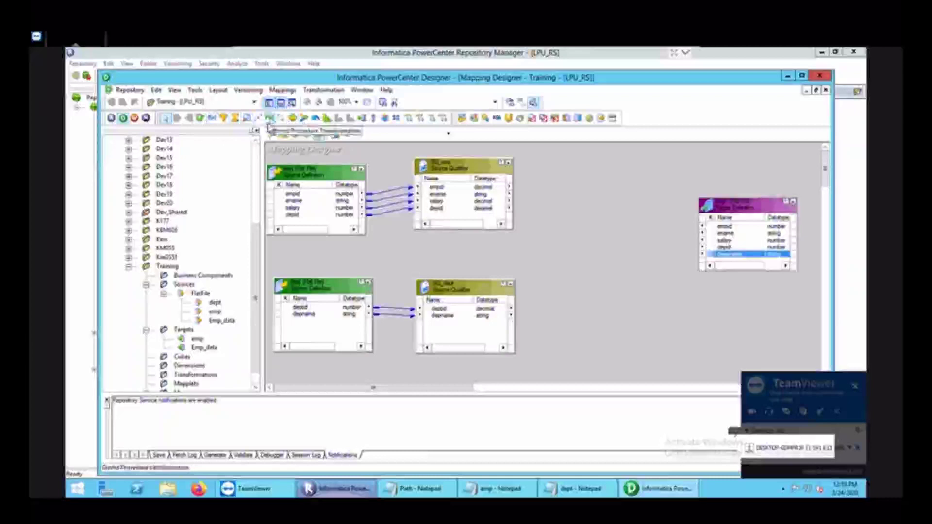
- Add a Joiner transformation between the source qualifiers and the emp target and enlarge it downward
{"action": "left_click", "coordinate": [311, 124]}
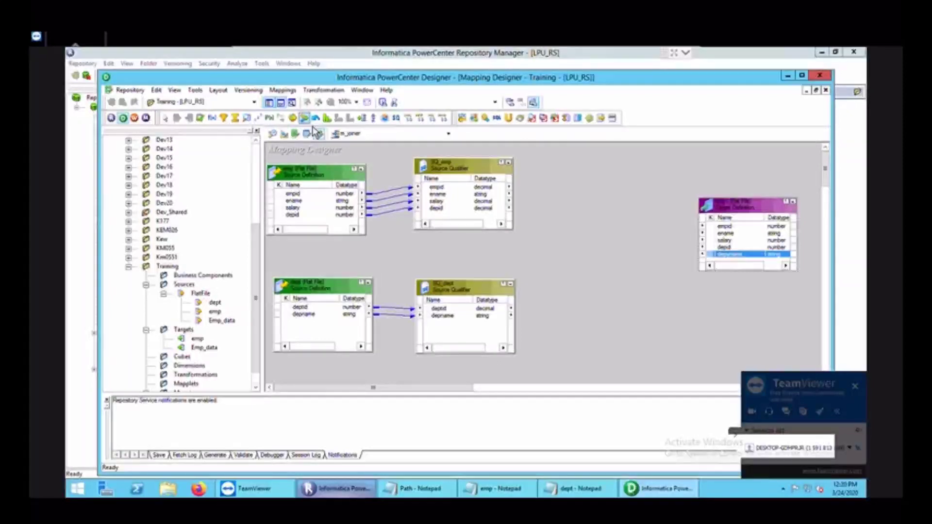
{"action": "left_click", "coordinate": [571, 215]}
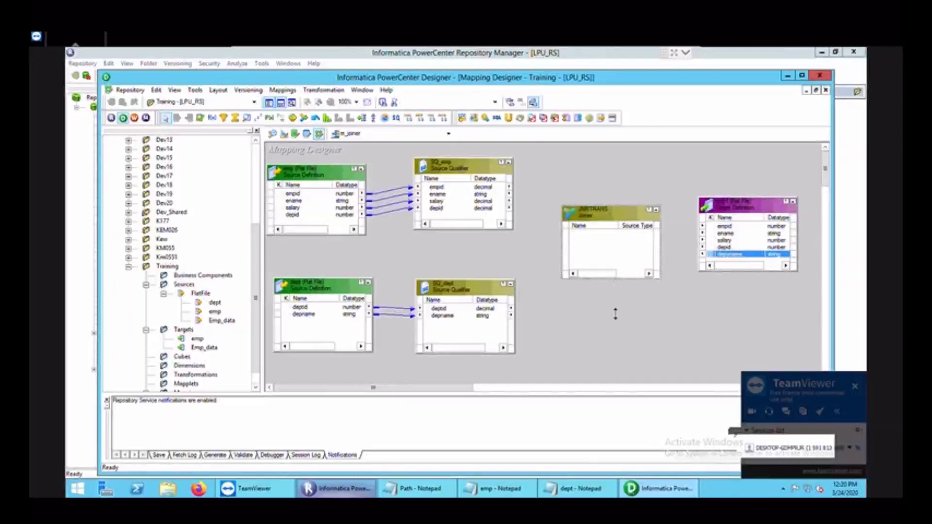
{"action": "left_click_drag", "start_coordinate": [614, 314], "coordinate": [616, 354]}
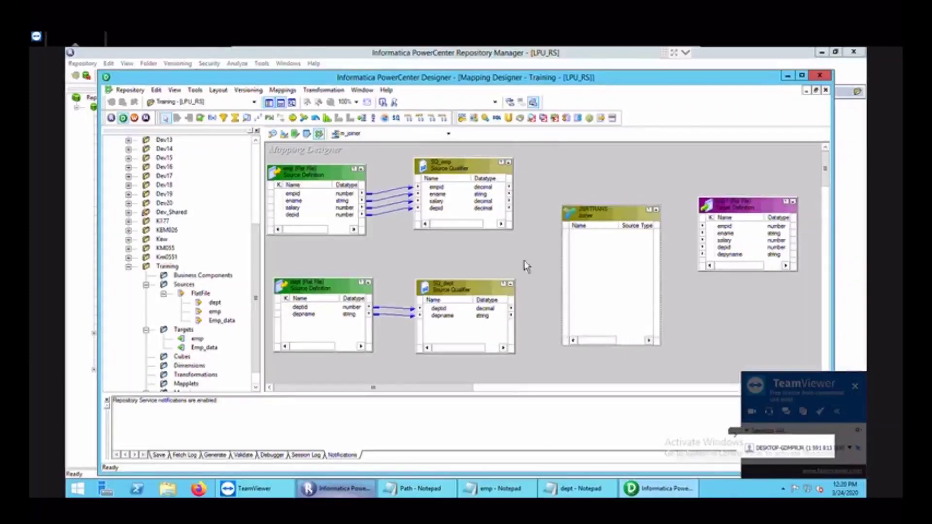
- Link the empid, ename, salary and depid ports of SQ_emp into the Joiner transformation
{"action": "left_click", "coordinate": [495, 199]}
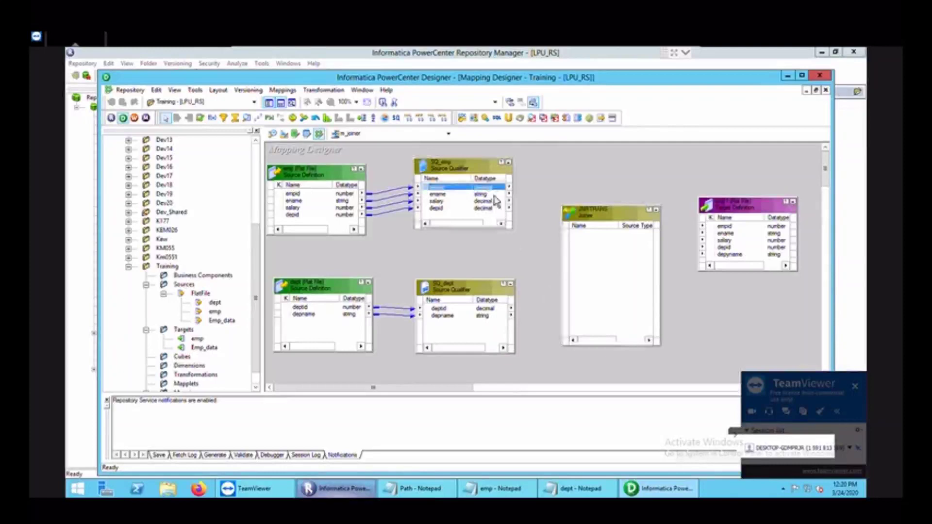
{"action": "key", "text": "shift+Down"}
{"action": "key", "text": "shift+Down"}
{"action": "key", "text": "shift+Down"}
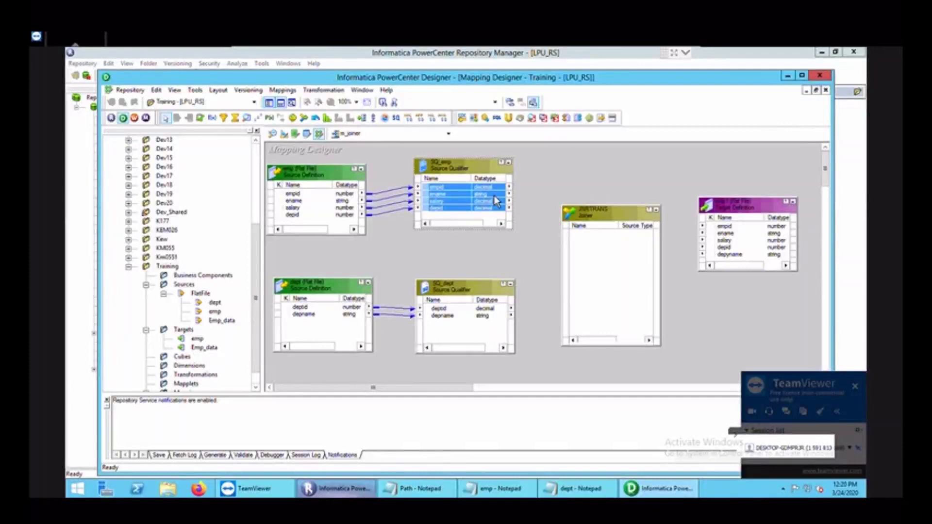
{"action": "mouse_move", "coordinate": [495, 199]}
{"action": "left_mouse_down"}
{"action": "mouse_move", "coordinate": [516, 195]}
{"action": "mouse_move", "coordinate": [576, 237]}
{"action": "left_mouse_up"}
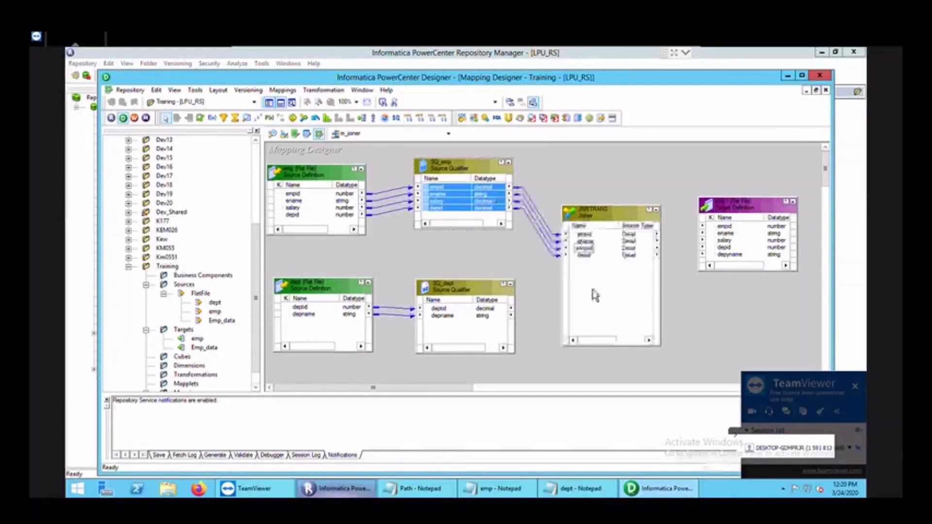
- Link the deptid and depname ports of SQ_dept into the Joiner, and move the Joiner slightly higher on the canvas
{"action": "left_click", "coordinate": [450, 309]}
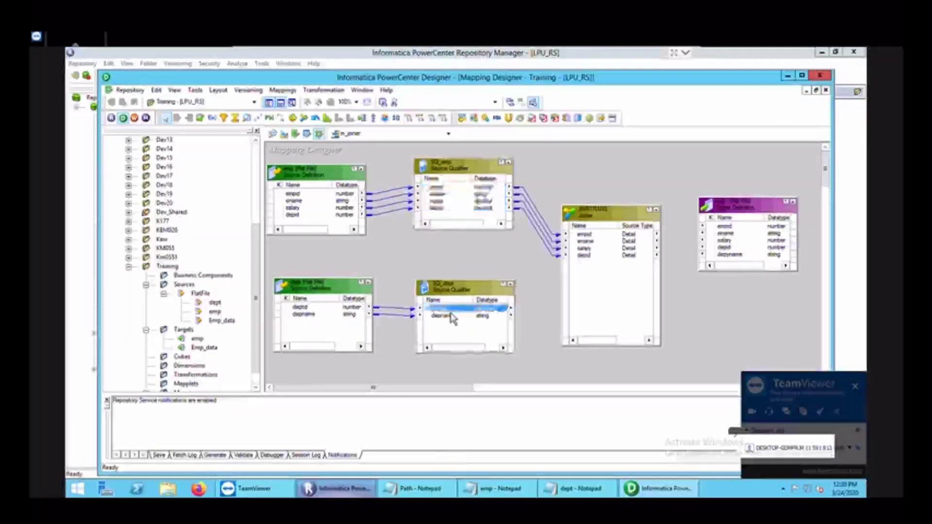
{"action": "left_click", "coordinate": [452, 316], "text": "shift"}
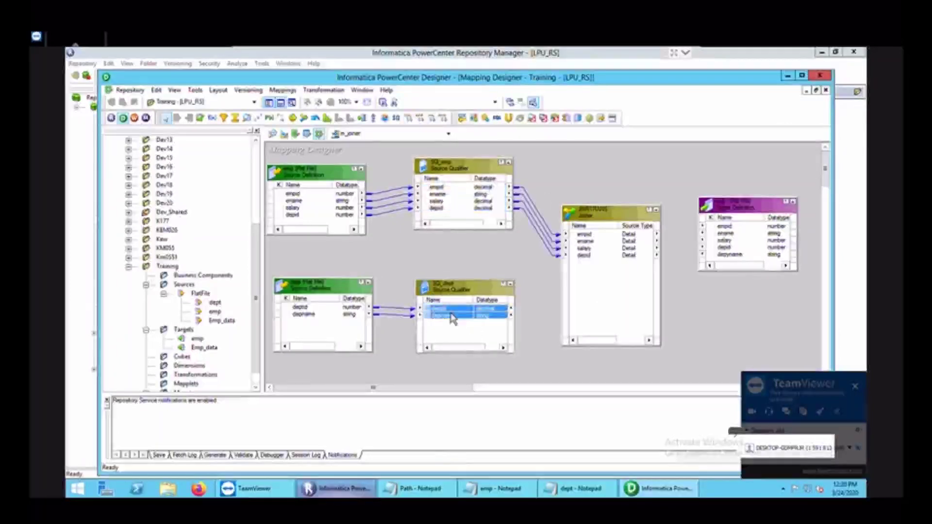
{"action": "left_click_drag", "start_coordinate": [452, 318], "coordinate": [590, 284]}
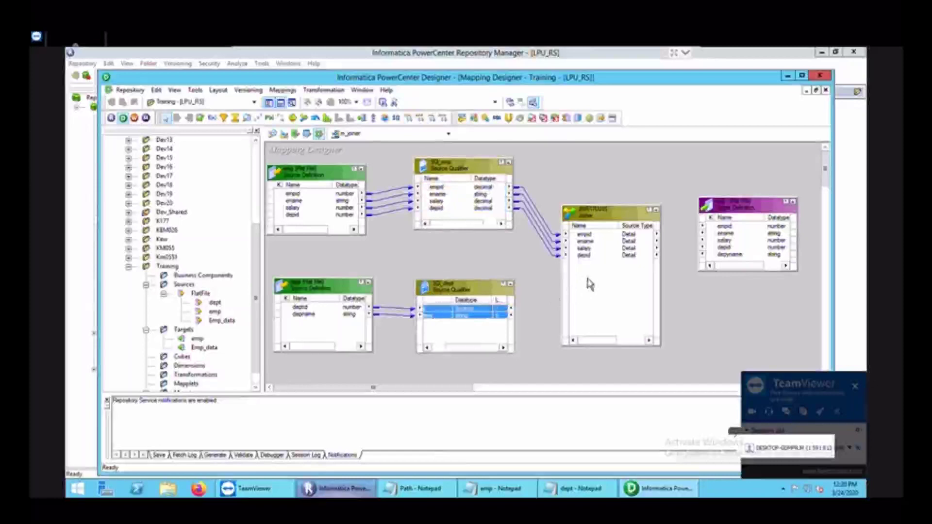
{"action": "left_click_drag", "start_coordinate": [492, 317], "coordinate": [584, 284]}
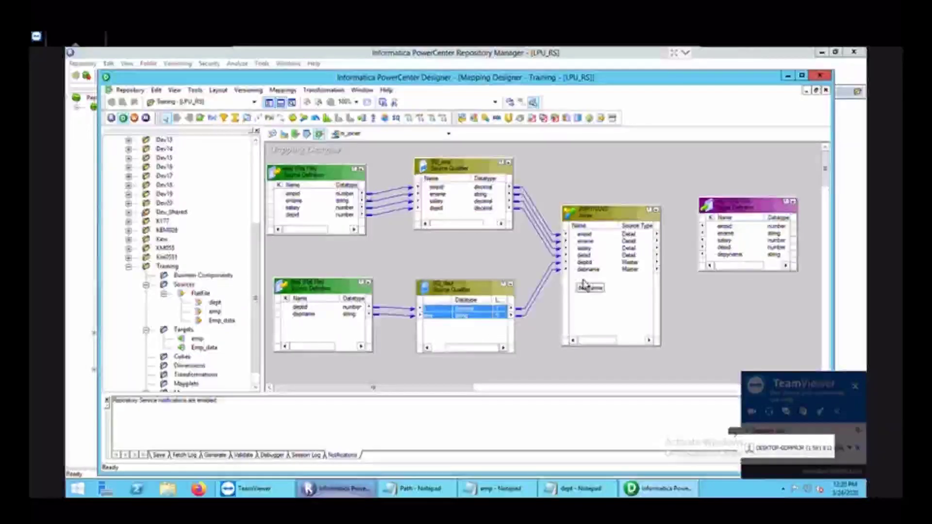
{"action": "left_click_drag", "start_coordinate": [604, 215], "coordinate": [607, 194]}
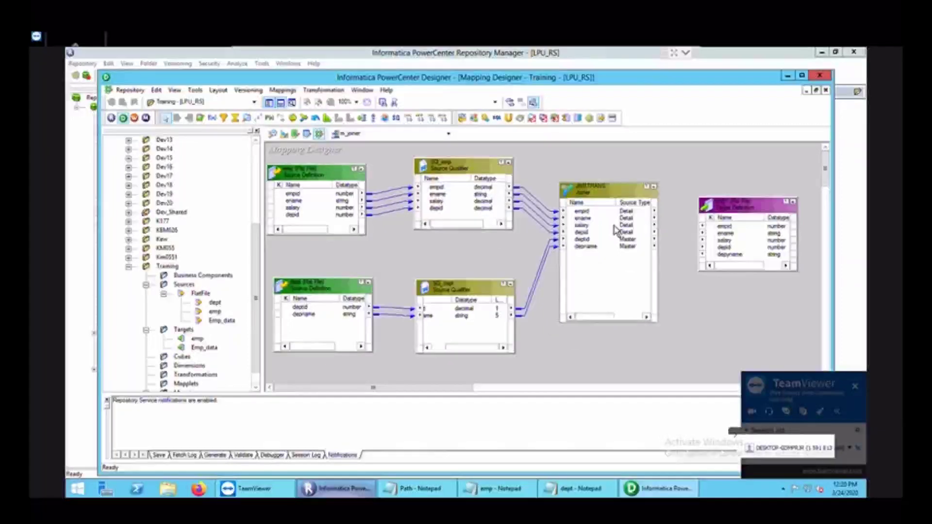
- Examine the Master and Detail source type of each port in the Joiner transformation
{"action": "left_click", "coordinate": [631, 223]}
{"action": "left_click", "coordinate": [636, 226]}
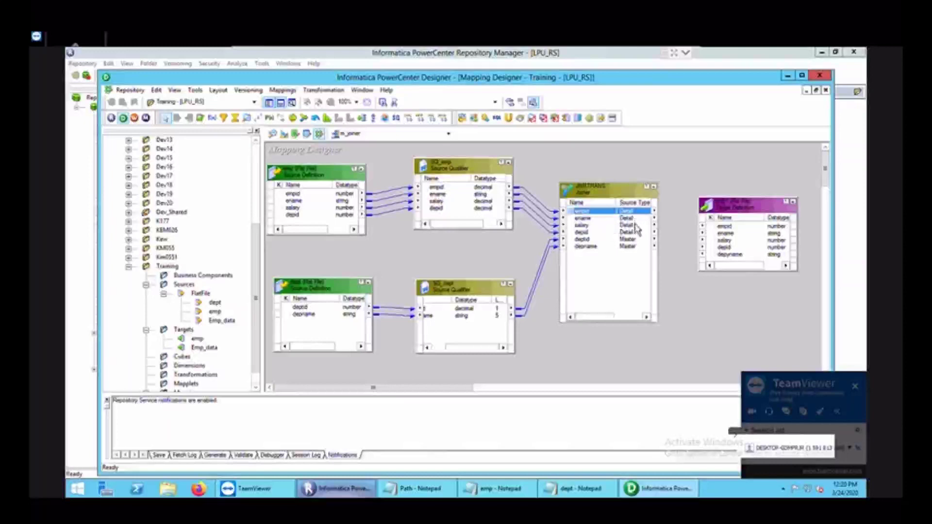
{"action": "left_click", "coordinate": [636, 240]}
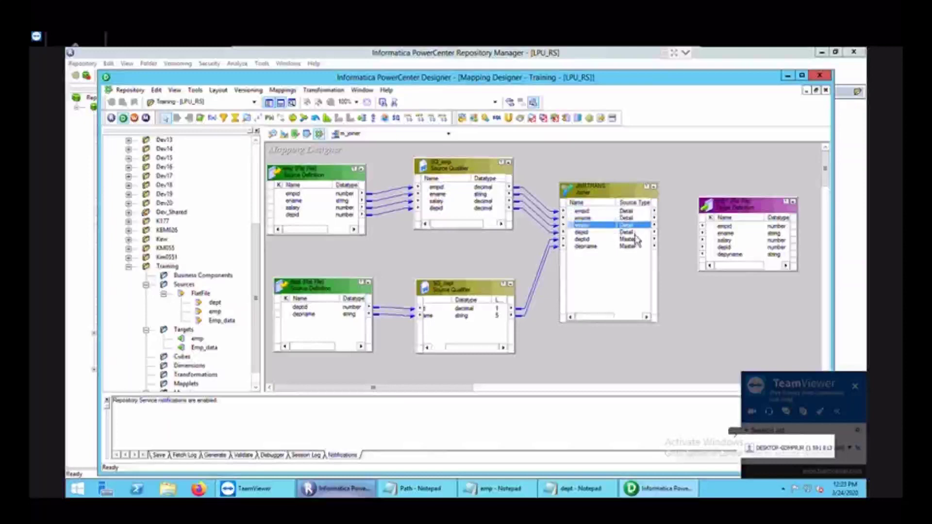
{"action": "key", "text": "Down"}
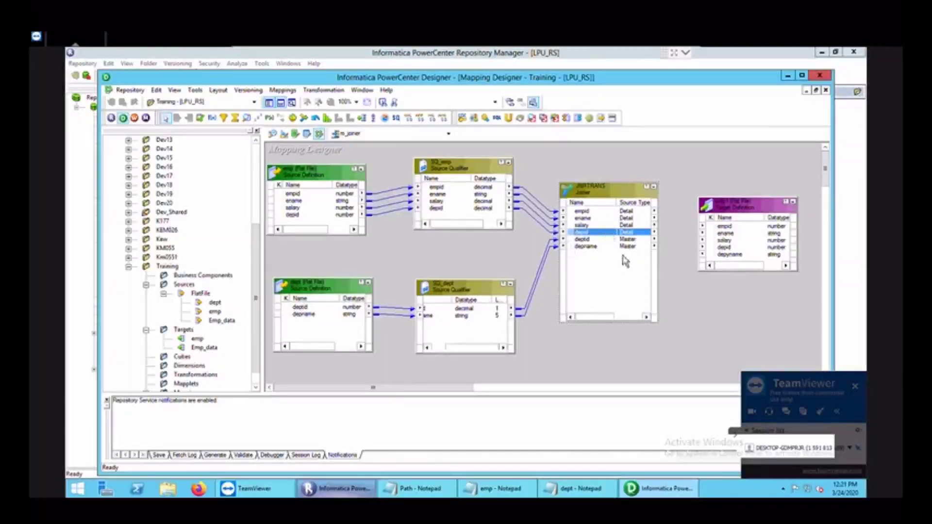
{"action": "key", "text": "Down"}
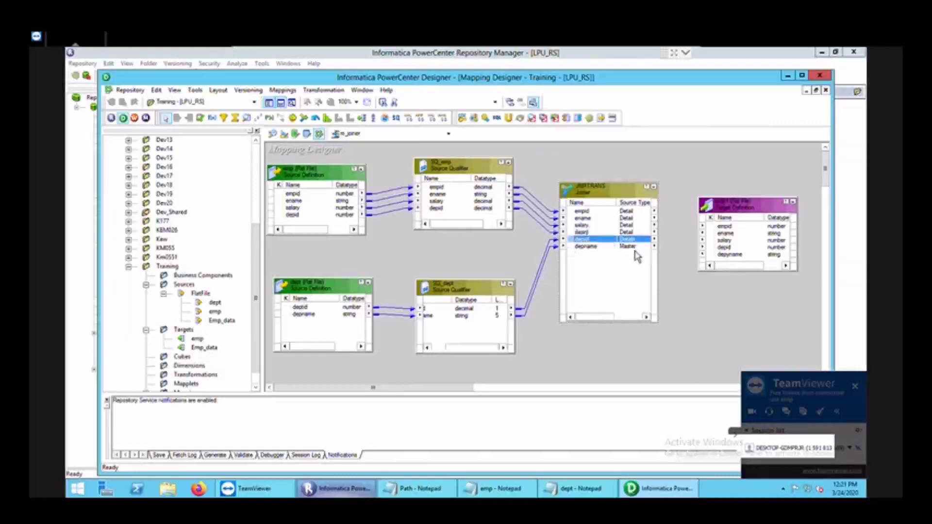
{"action": "key", "text": "Down"}
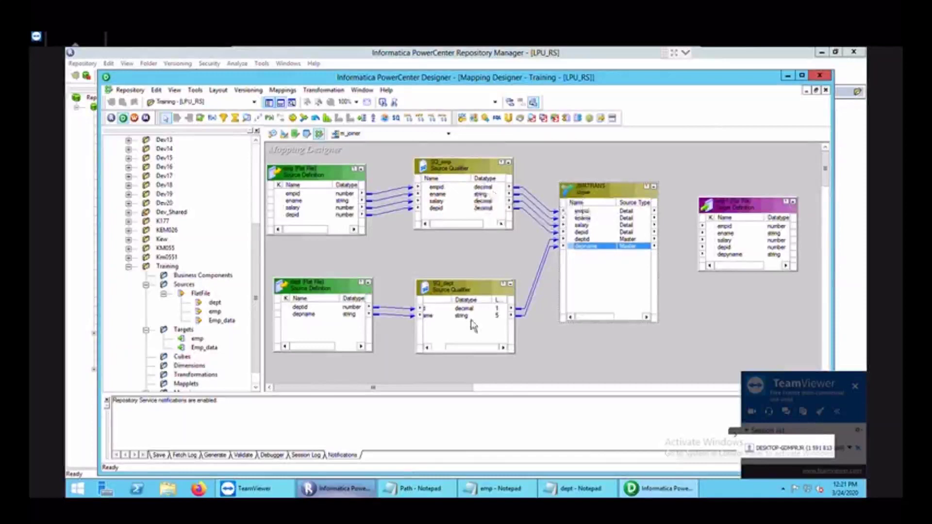
{"action": "left_click", "coordinate": [618, 275]}
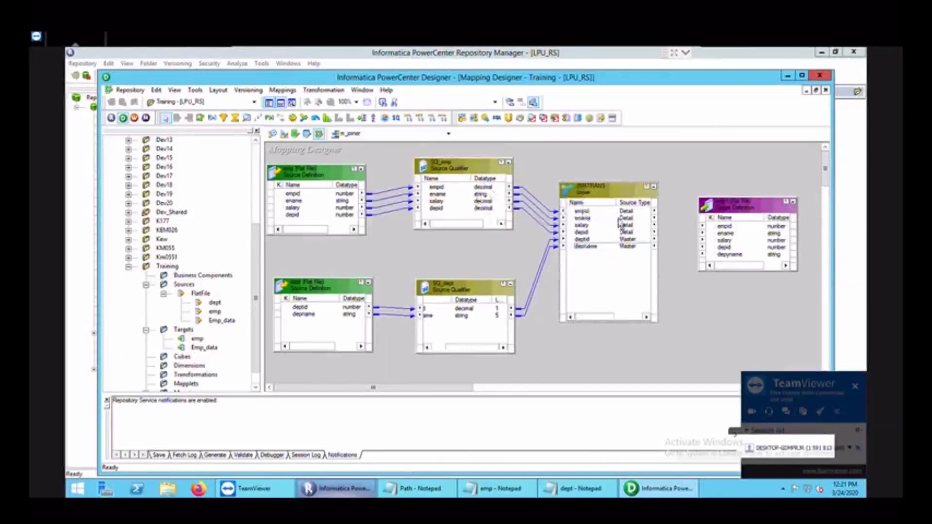
- Edit the Joiner's ports to make the emp ports the master source, and apply the change despite the empty join condition
{"action": "right_click", "coordinate": [617, 199]}
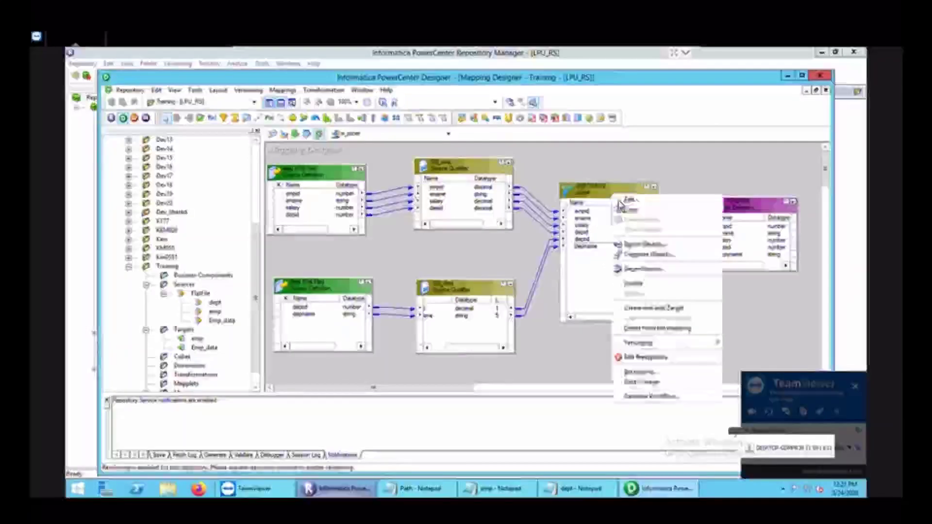
{"action": "left_click", "coordinate": [630, 199]}
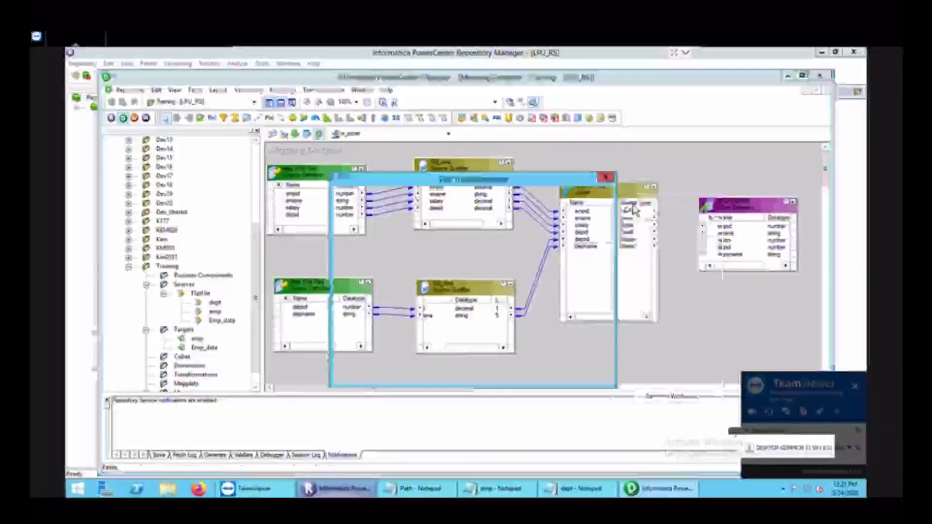
{"action": "left_click", "coordinate": [387, 195]}
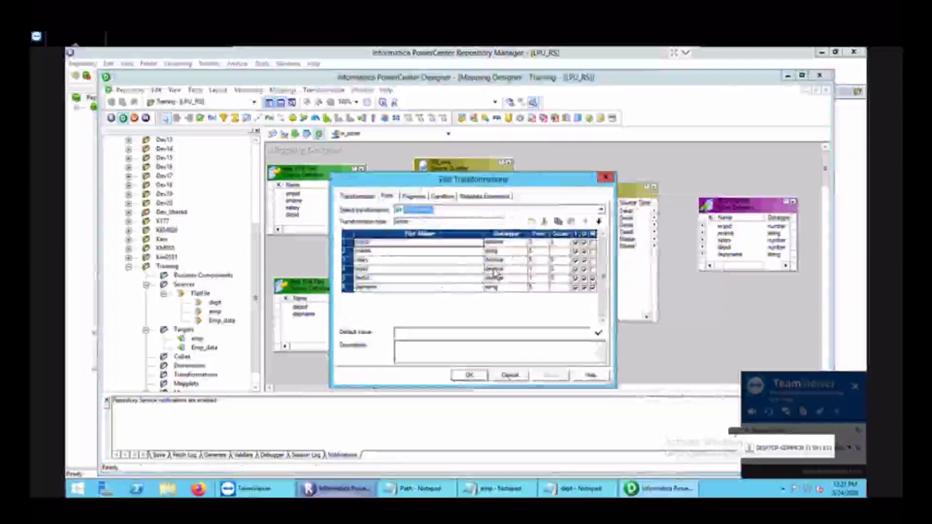
{"action": "left_click", "coordinate": [593, 252]}
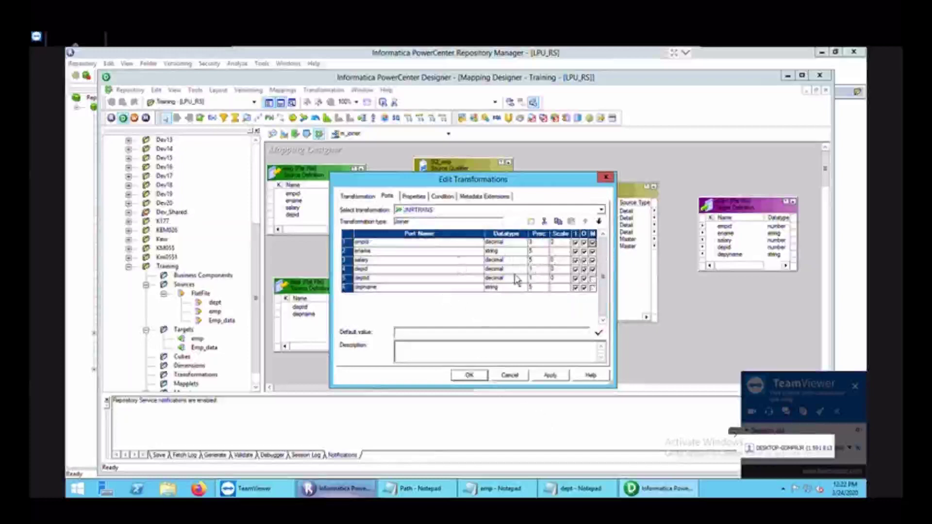
{"action": "left_click", "coordinate": [551, 376]}
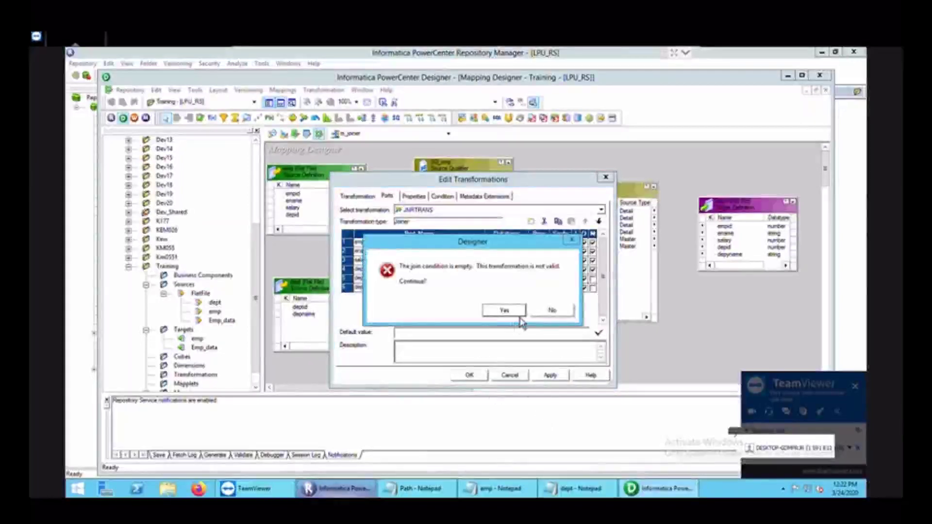
{"action": "left_click", "coordinate": [518, 313]}
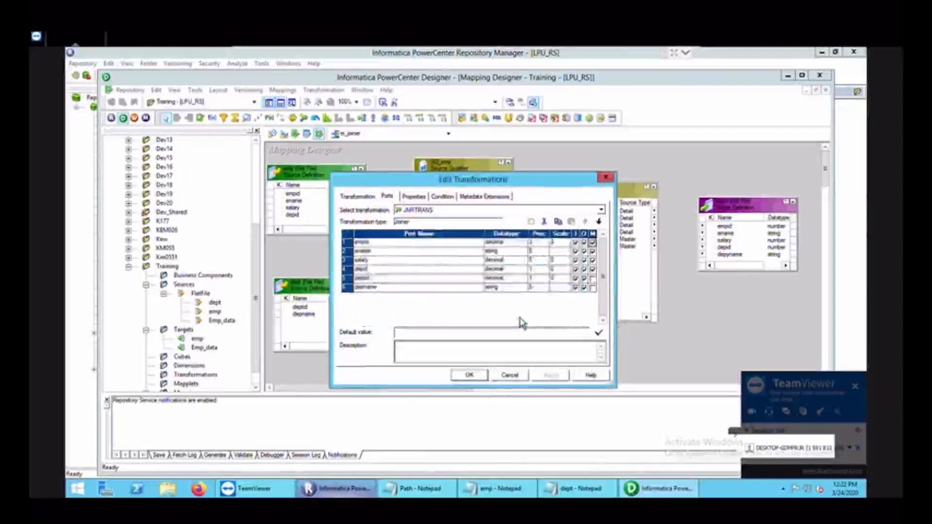
{"action": "left_click", "coordinate": [469, 375]}
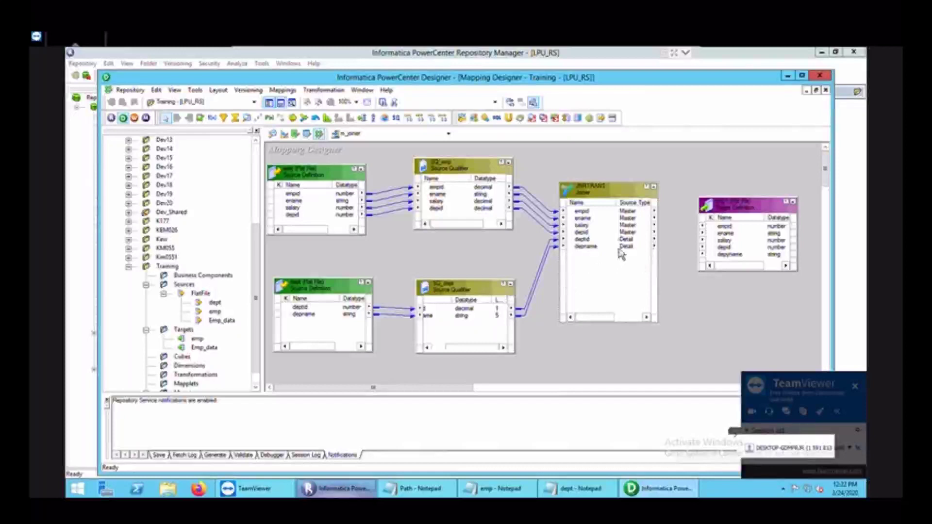
- Make the deptid and depname ports the Joiner's master source again, and apply the change despite the empty join condition
{"action": "right_click", "coordinate": [624, 203]}
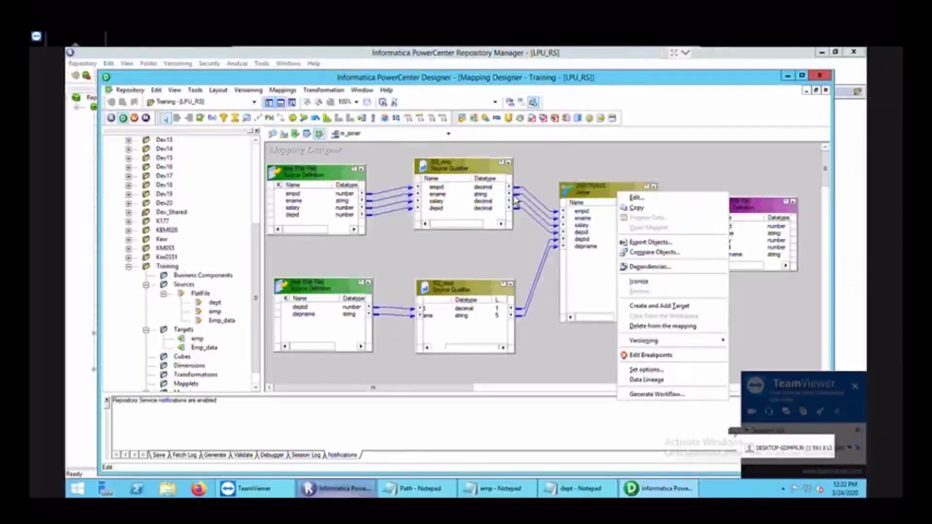
{"action": "left_click", "coordinate": [662, 199]}
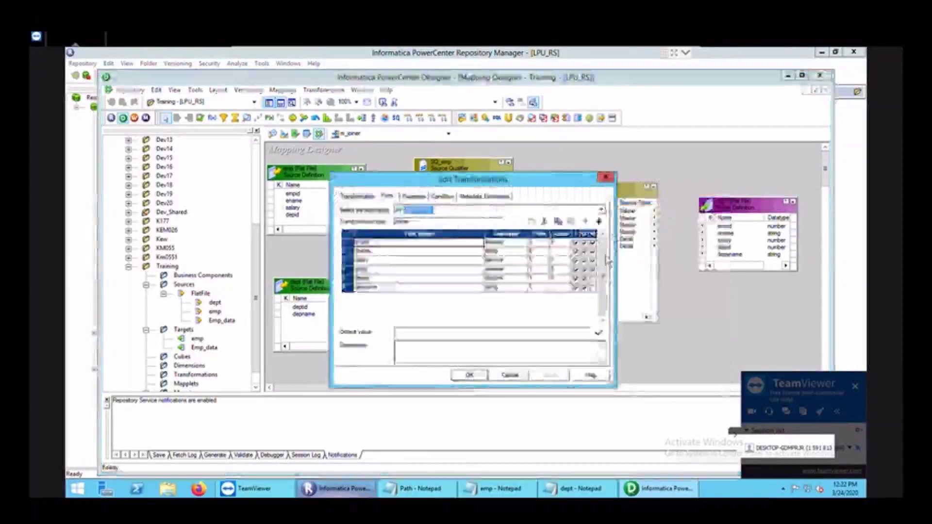
{"action": "left_click", "coordinate": [593, 287]}
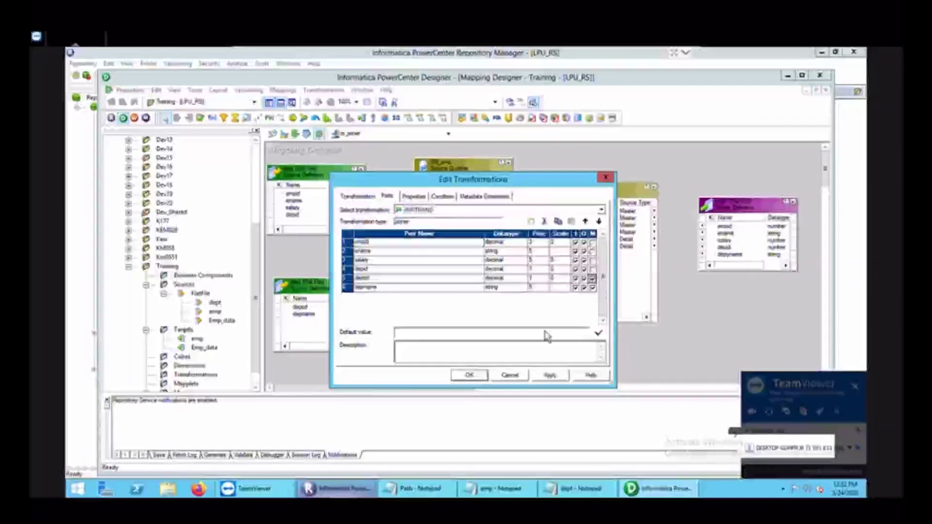
{"action": "left_click", "coordinate": [553, 379]}
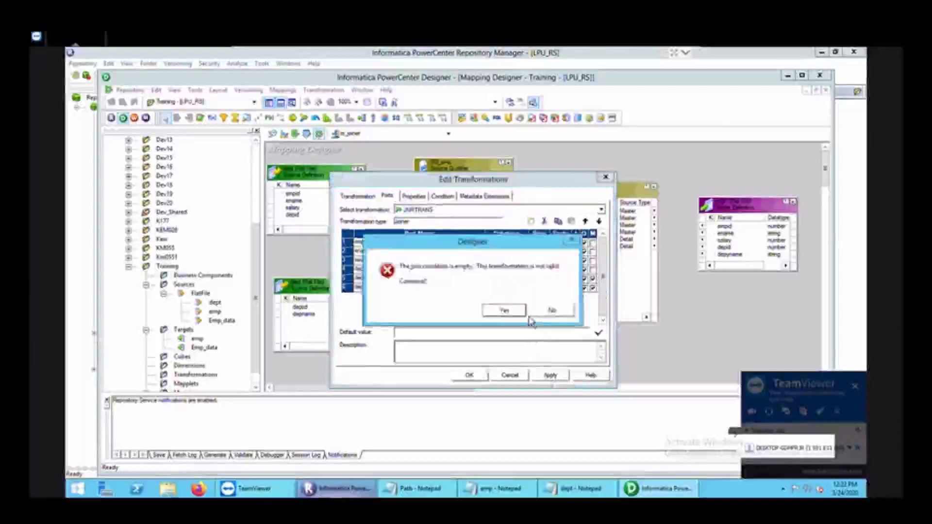
{"action": "left_click", "coordinate": [504, 310]}
{"action": "left_click", "coordinate": [468, 375]}
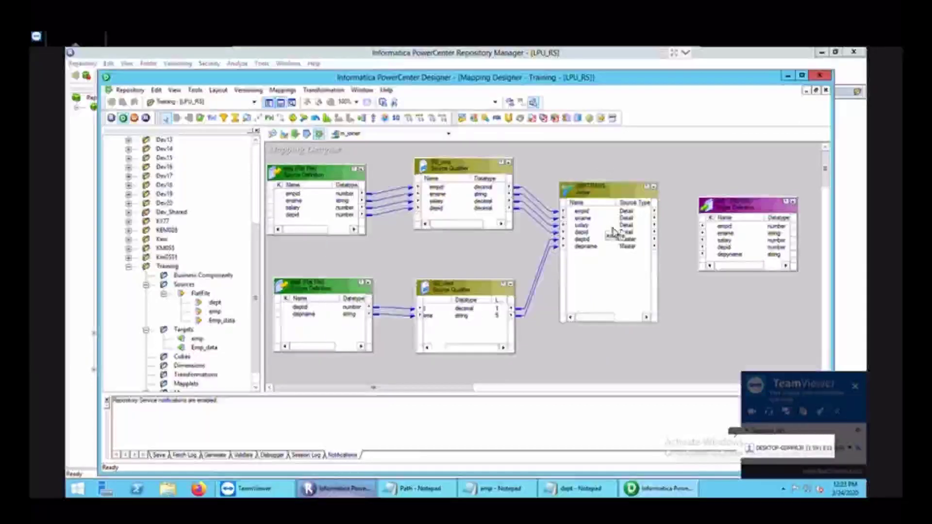
{"action": "right_click", "coordinate": [605, 204]}
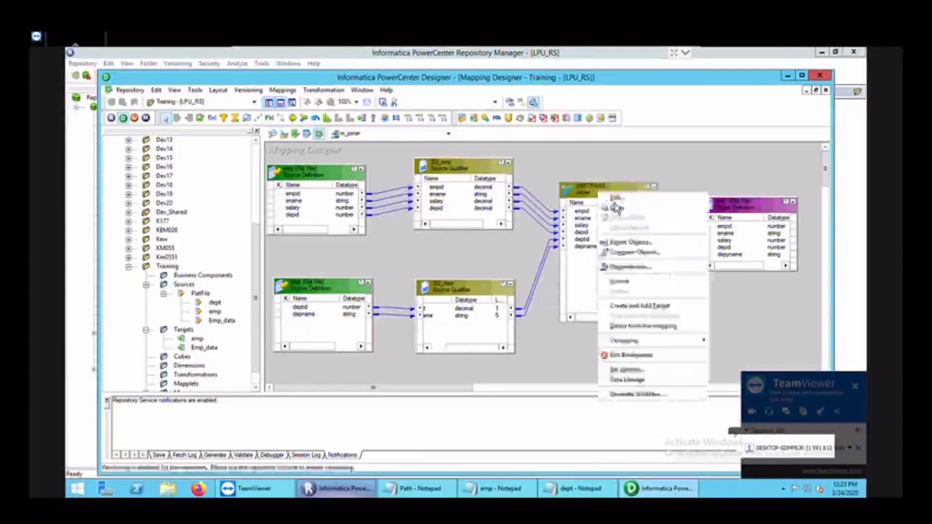
{"action": "left_click", "coordinate": [613, 200]}
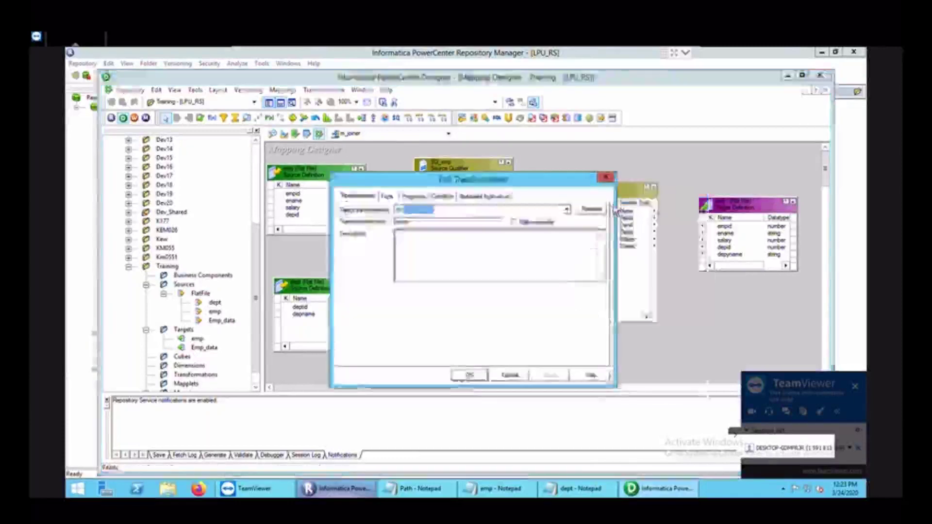
{"action": "left_click_drag", "start_coordinate": [535, 191], "coordinate": [522, 337]}
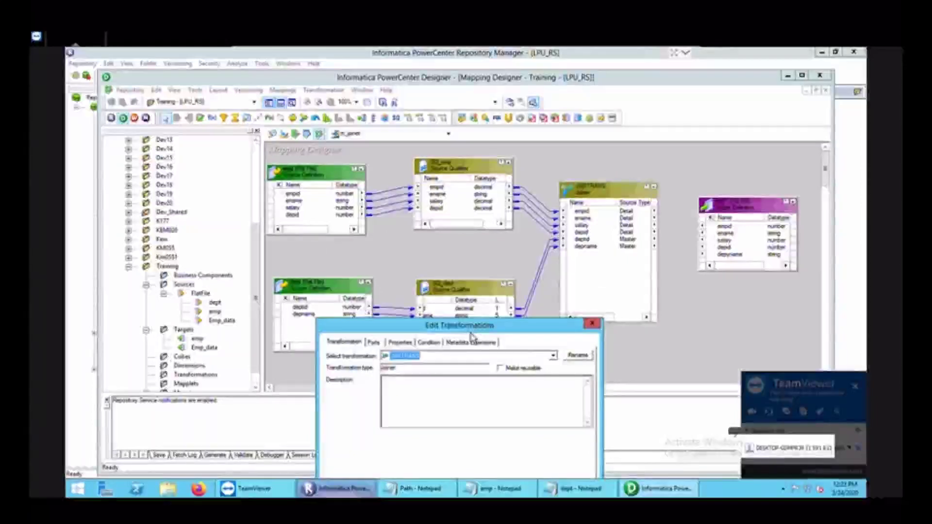
{"action": "left_click_drag", "start_coordinate": [473, 325], "coordinate": [475, 353]}
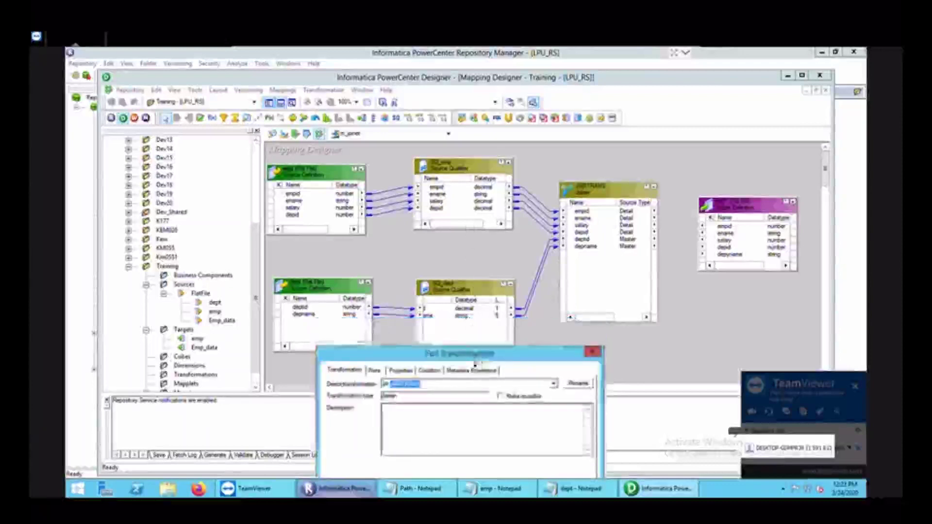
{"action": "left_click_drag", "start_coordinate": [474, 361], "coordinate": [474, 394]}
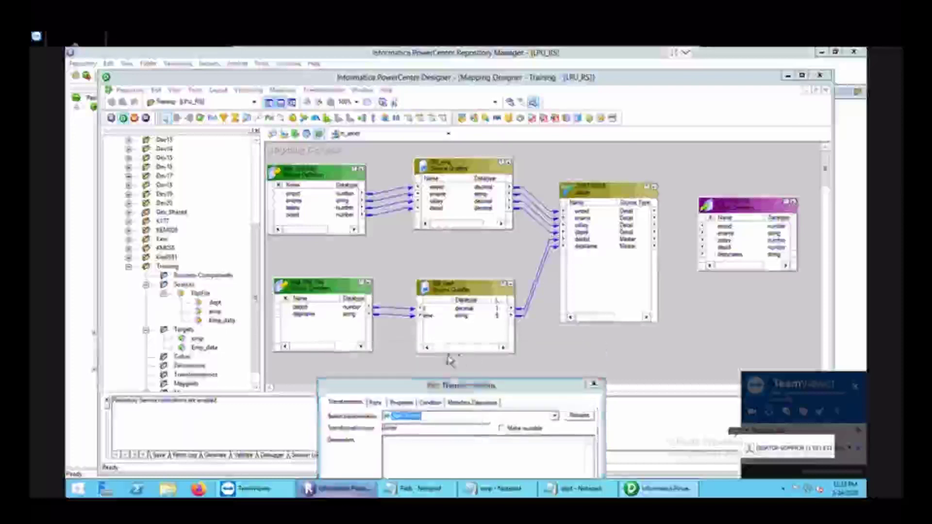
{"action": "left_click", "coordinate": [592, 384]}
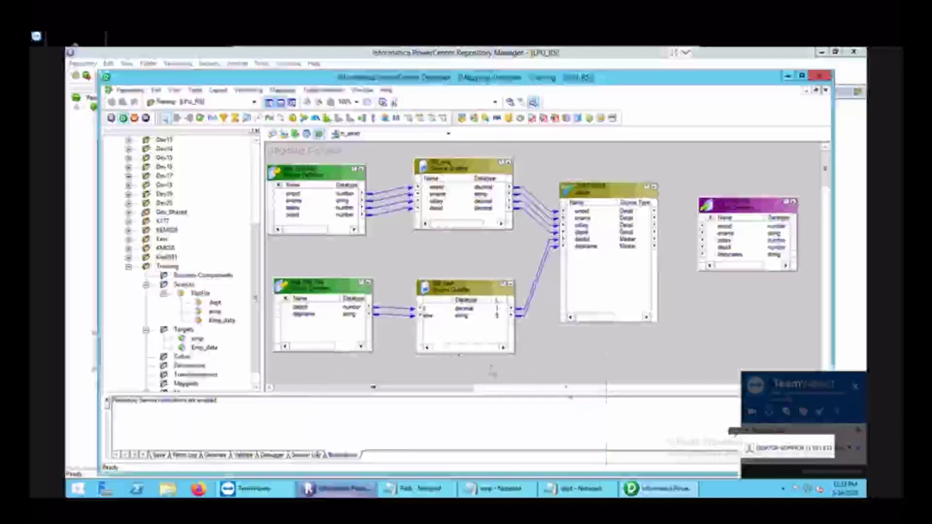
- Bring the port names of SQ_dept back into view and examine its deptid port
{"action": "left_click", "coordinate": [458, 350]}
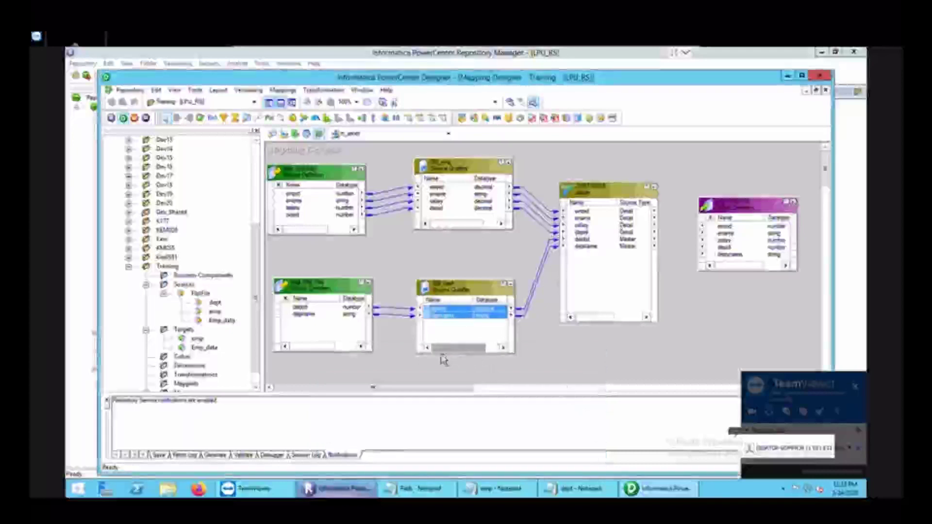
{"action": "left_click", "coordinate": [460, 350]}
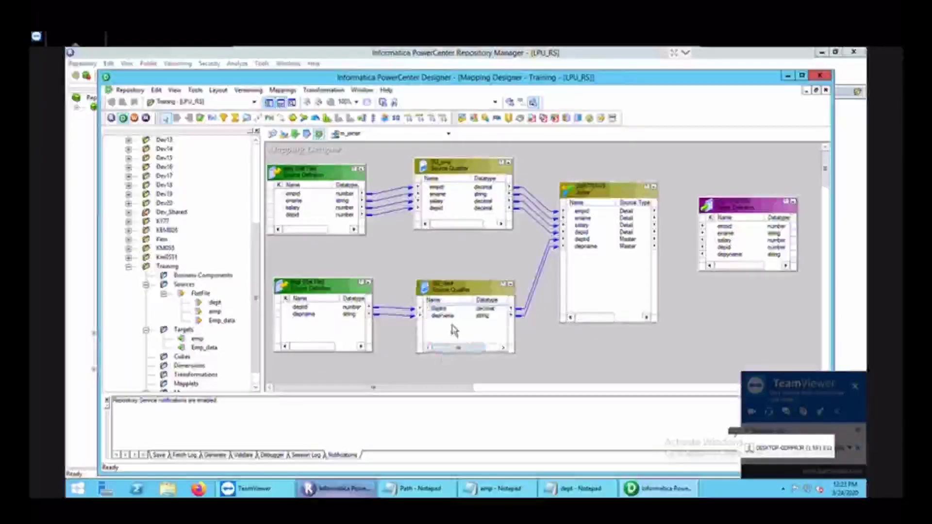
{"action": "left_click", "coordinate": [456, 309]}
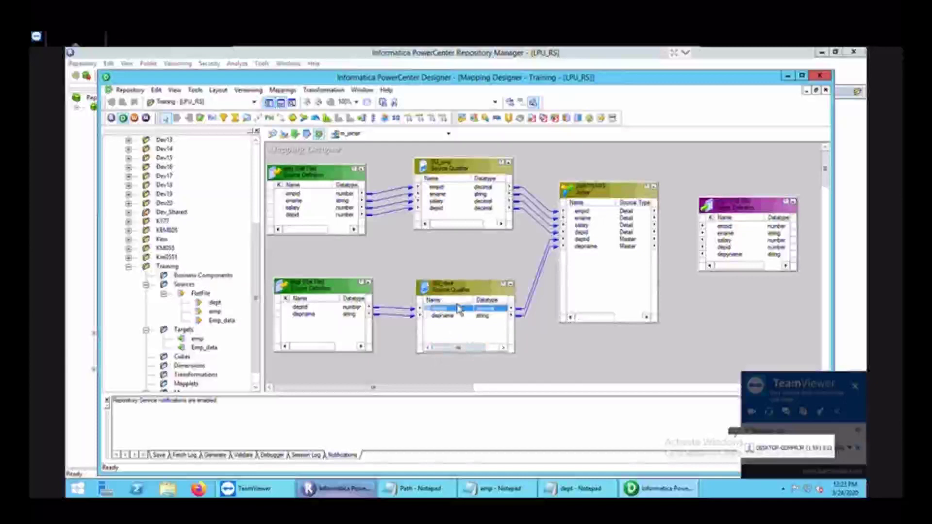
- Open the Joiner transformation for editing and add a new join condition row with deptid as the master port
{"action": "left_click", "coordinate": [459, 209]}
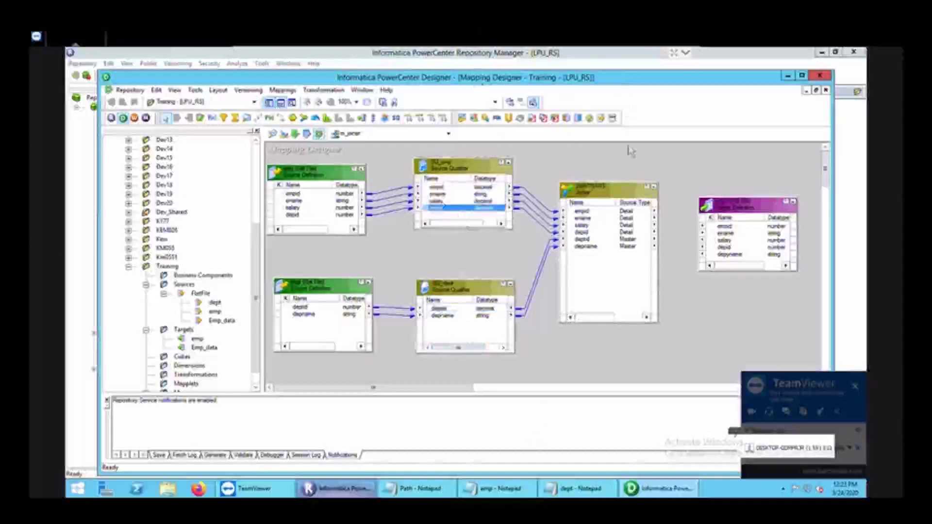
{"action": "right_click", "coordinate": [603, 198]}
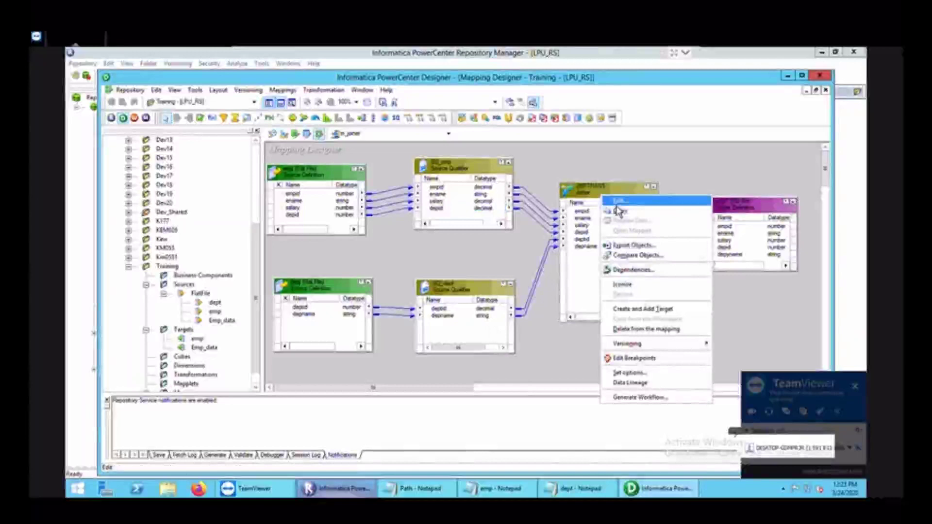
{"action": "left_click", "coordinate": [617, 203]}
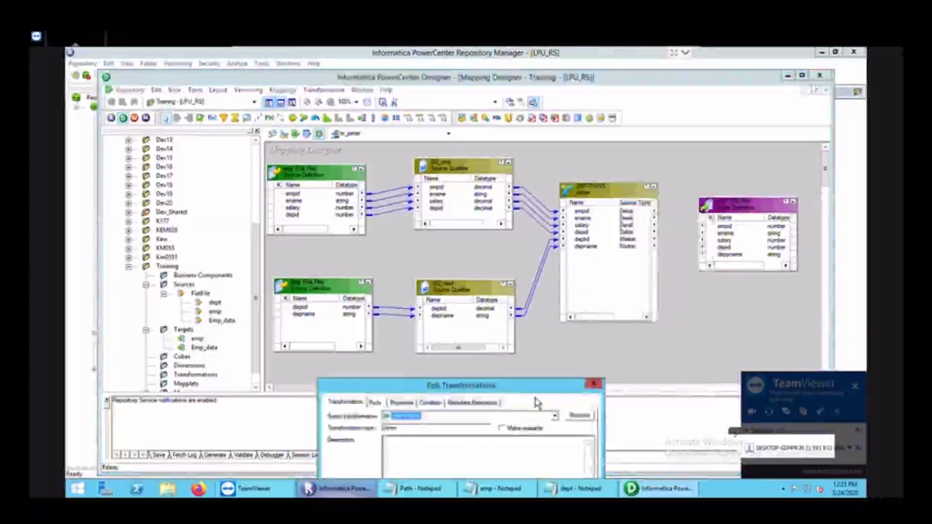
{"action": "left_click_drag", "start_coordinate": [538, 386], "coordinate": [612, 185]}
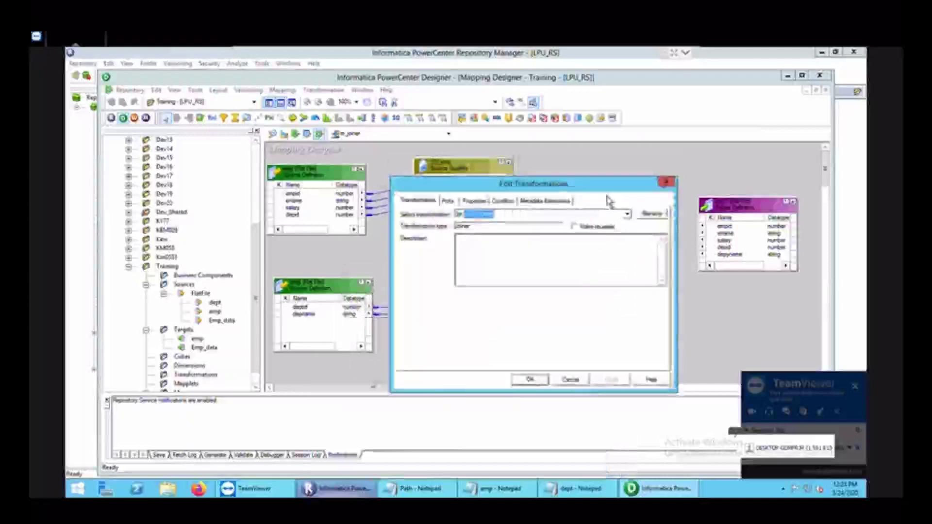
{"action": "left_click", "coordinate": [503, 200]}
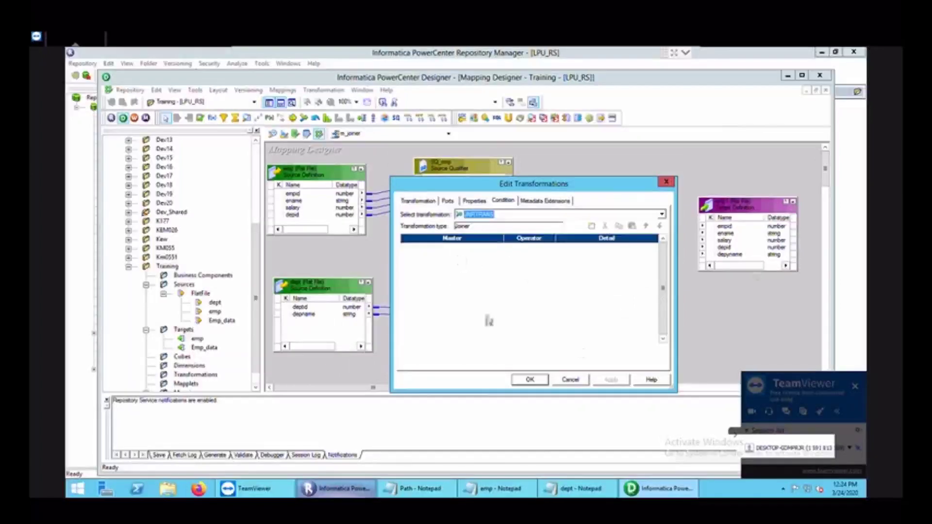
{"action": "left_click", "coordinate": [592, 226]}
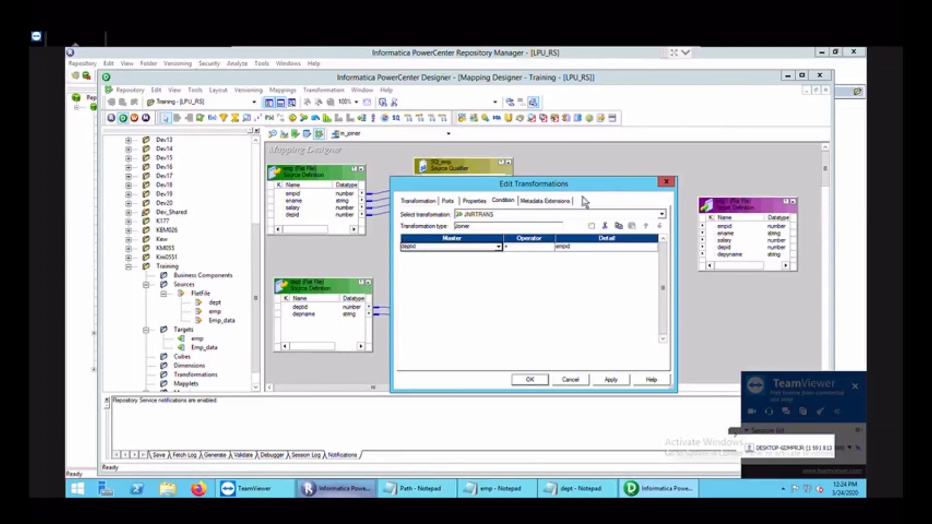
- Set the detail port of the join condition to depid, matching it with the master deptid, and apply the change
{"action": "left_click_drag", "start_coordinate": [650, 187], "coordinate": [718, 206]}
{"action": "left_click_drag", "start_coordinate": [633, 212], "coordinate": [341, 190]}
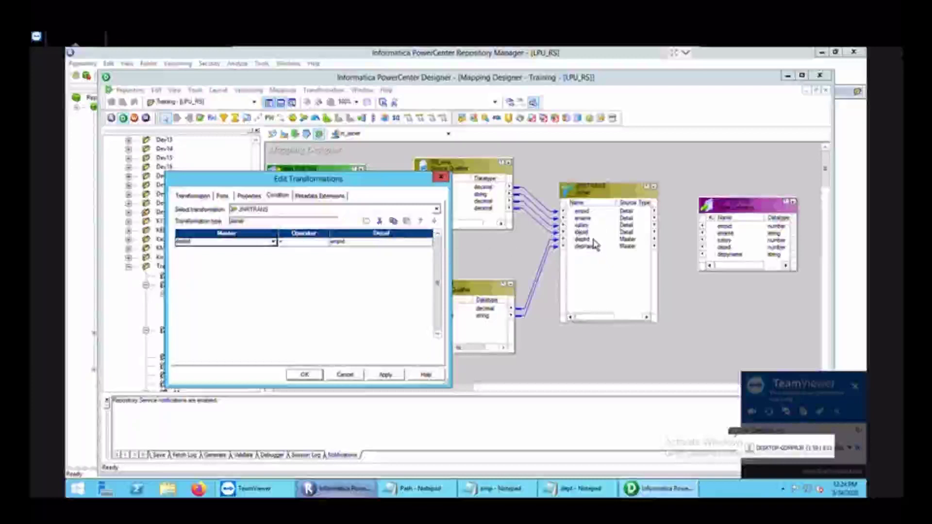
{"action": "left_click", "coordinate": [595, 245]}
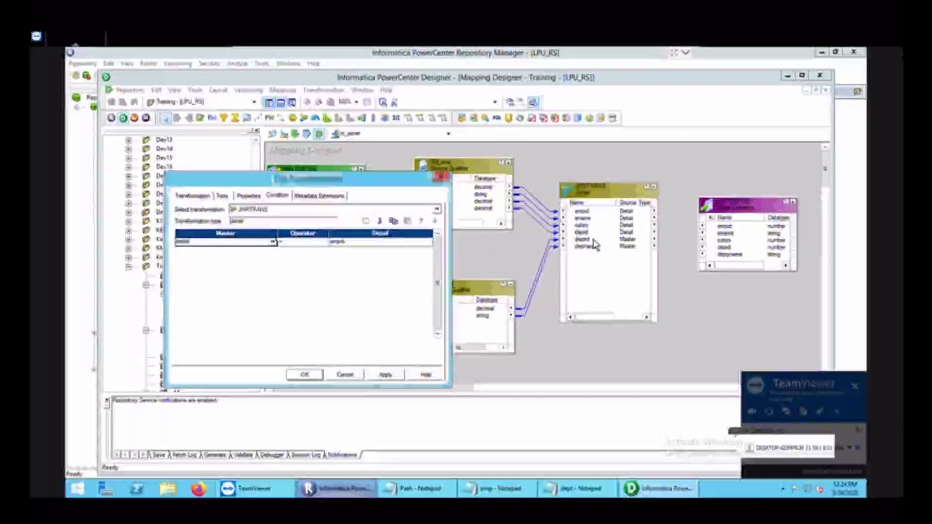
{"action": "left_click", "coordinate": [391, 243]}
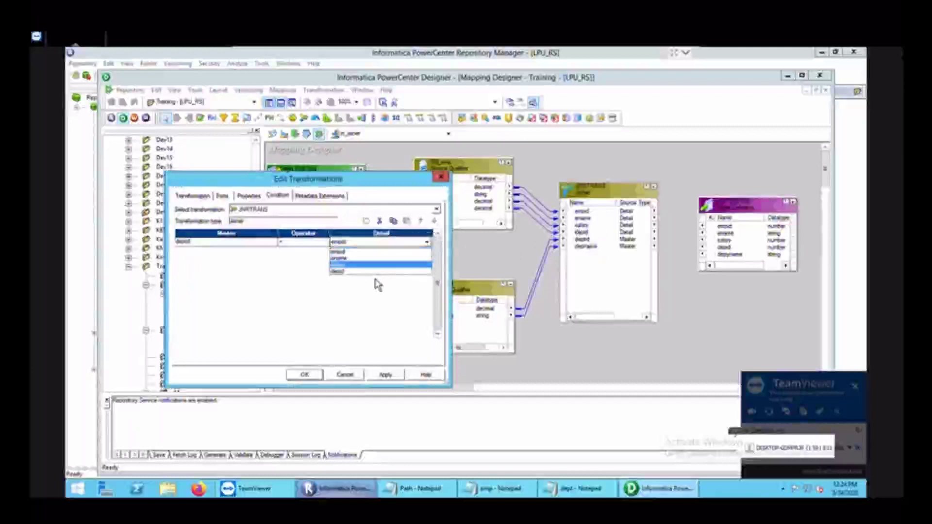
{"action": "left_click", "coordinate": [378, 287]}
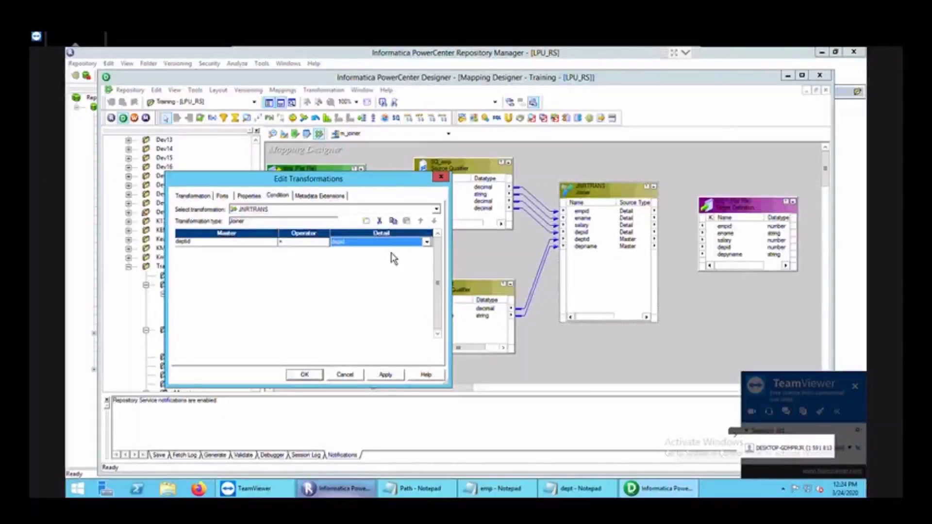
{"action": "left_click", "coordinate": [391, 380]}
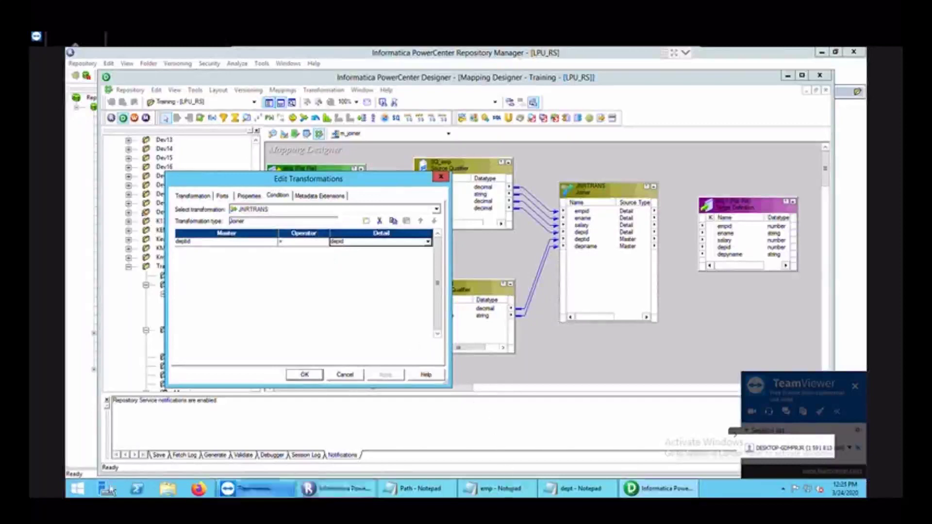
{"action": "left_click", "coordinate": [77, 488]}
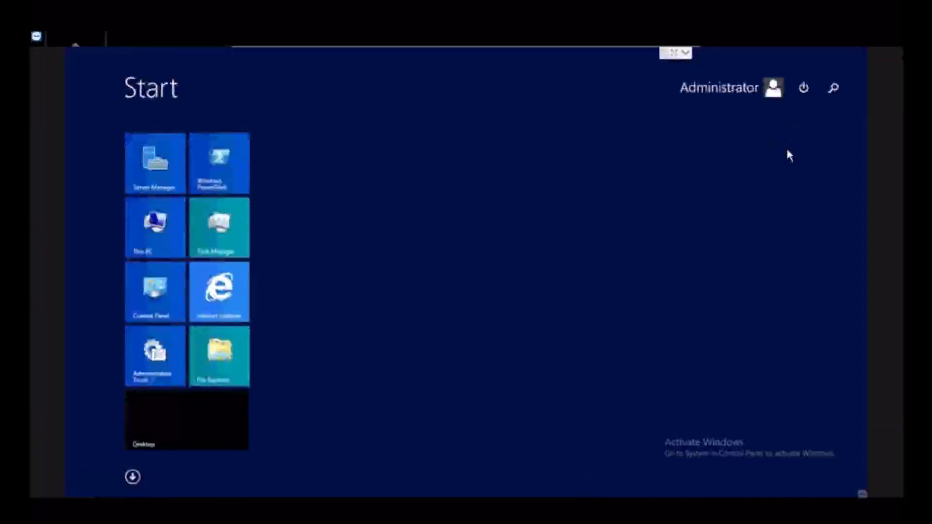
{"action": "type", "text": "notepad"}
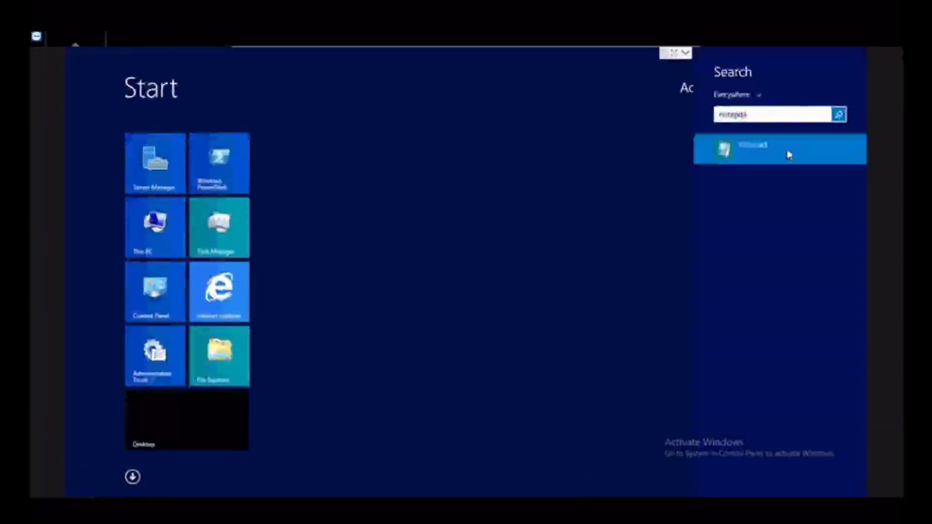
{"action": "key", "text": "Return"}
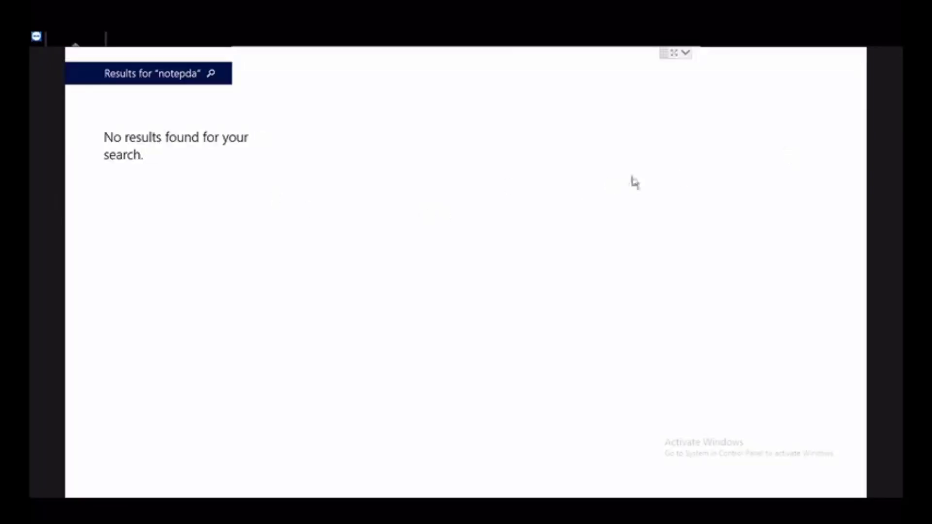
- Switch to Notepad and start a new blank document in place of the dept file
{"action": "key", "text": "super"}
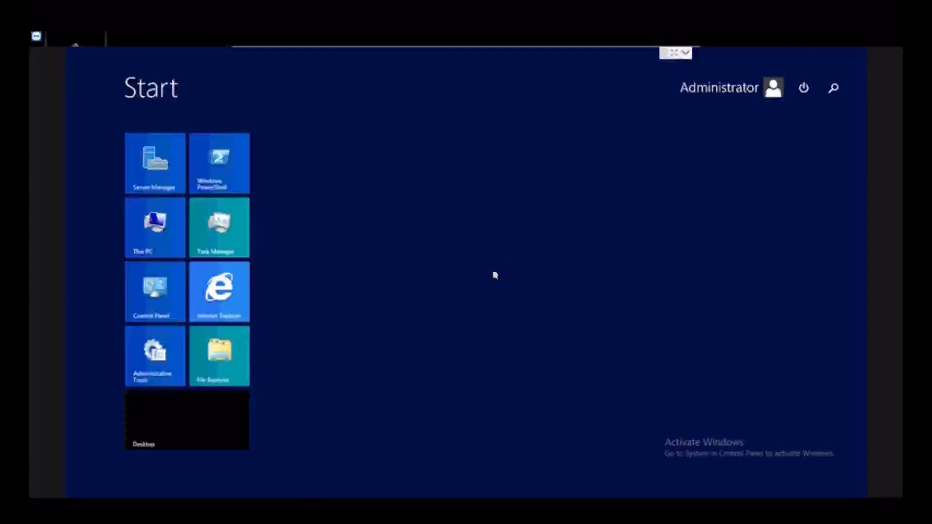
{"action": "type", "text": "notepad"}
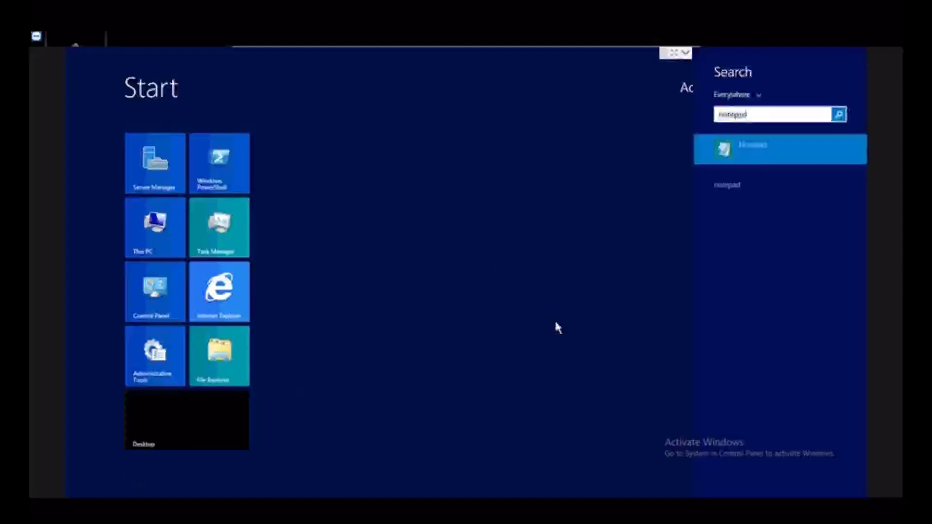
{"action": "key", "text": "Return"}
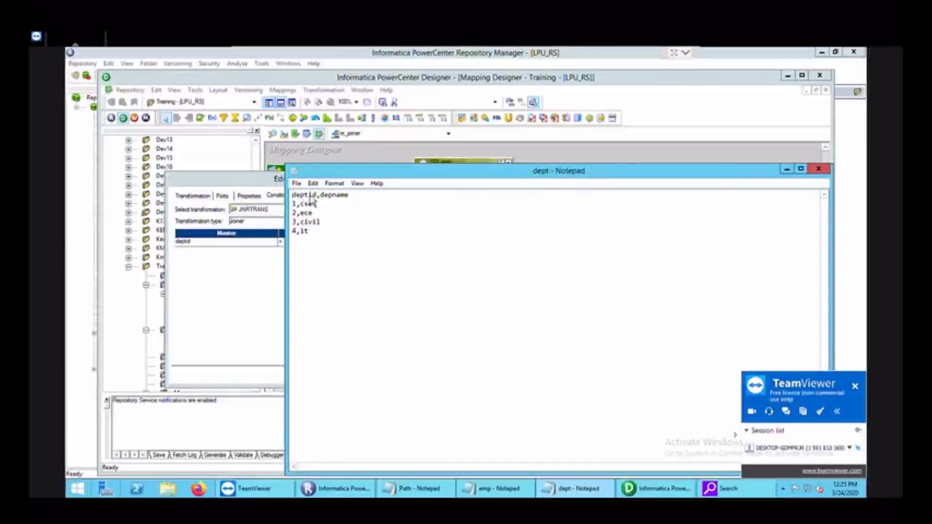
{"action": "key", "text": "alt+f"}
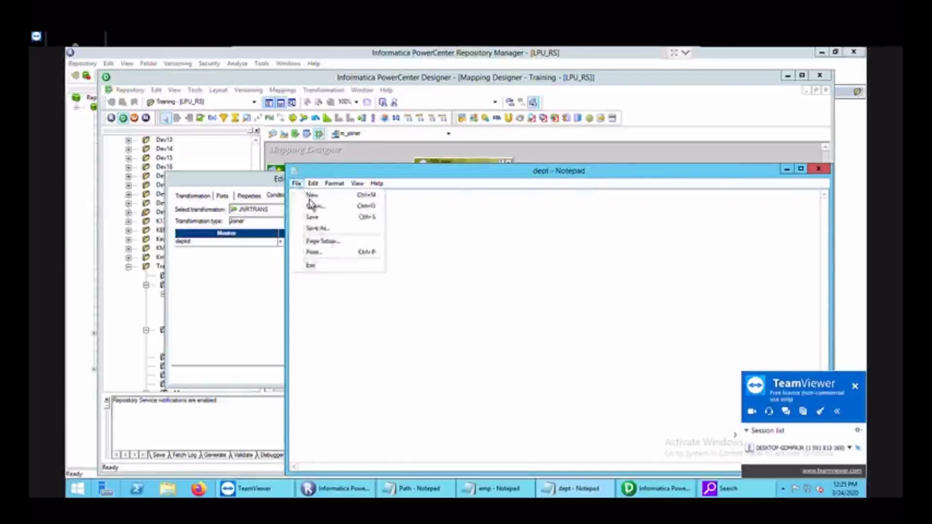
{"action": "left_click", "coordinate": [311, 196]}
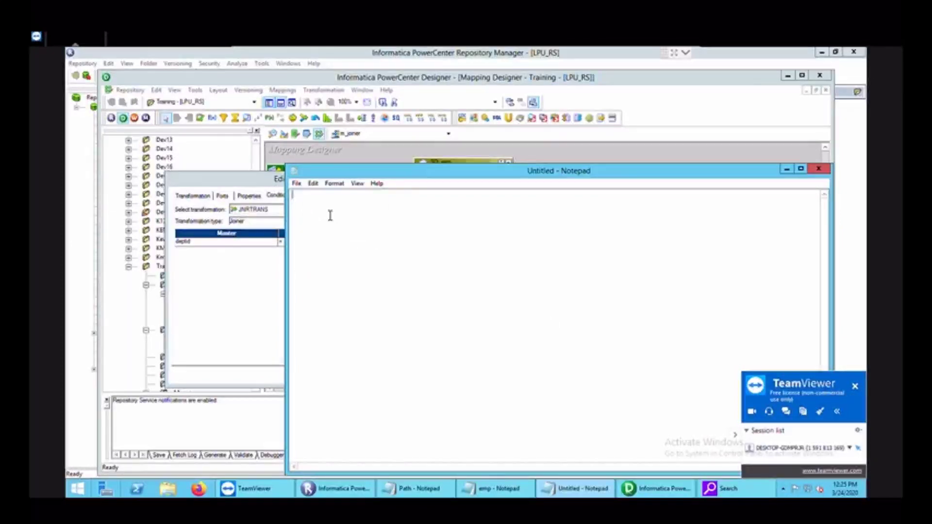
- Write the heading "Types" and below it the line "1: Normal Join: Inner Join" in the blank note
{"action": "type", "text": "Types"}
{"action": "key", "text": "Return"}
{"action": "type", "text": "1"}
{"action": "type", "text": ": Norma"}
{"action": "type", "text": "l Typ"}
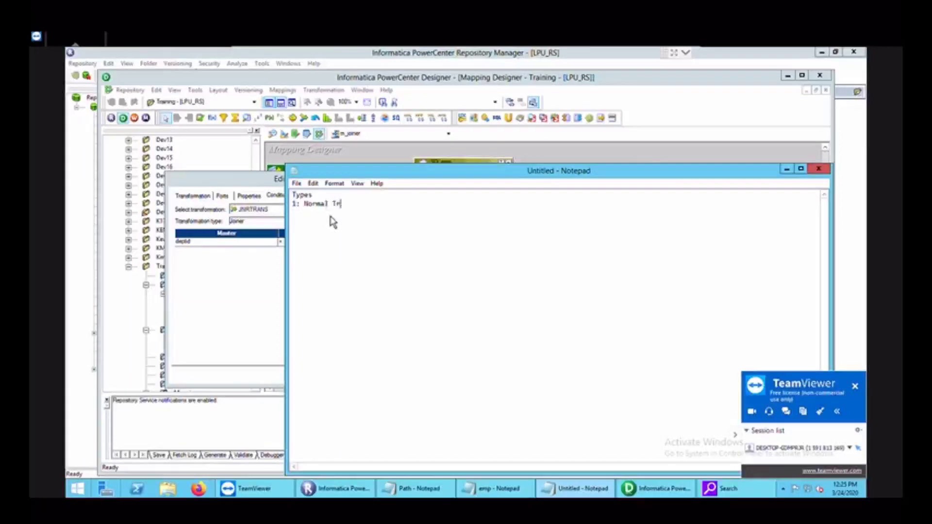
{"action": "key", "text": "BackSpace"}
{"action": "key", "text": "BackSpace"}
{"action": "key", "text": "BackSpace"}
{"action": "type", "text": "Jou"}
{"action": "key", "text": "BackSpace"}
{"action": "key", "text": "BackSpace"}
{"action": "type", "text": "in: Inner Join"}
{"action": "key", "text": "Return"}
- Add a second line reading "2: Master Join:" to the list of join types
{"action": "type", "text": "2"}
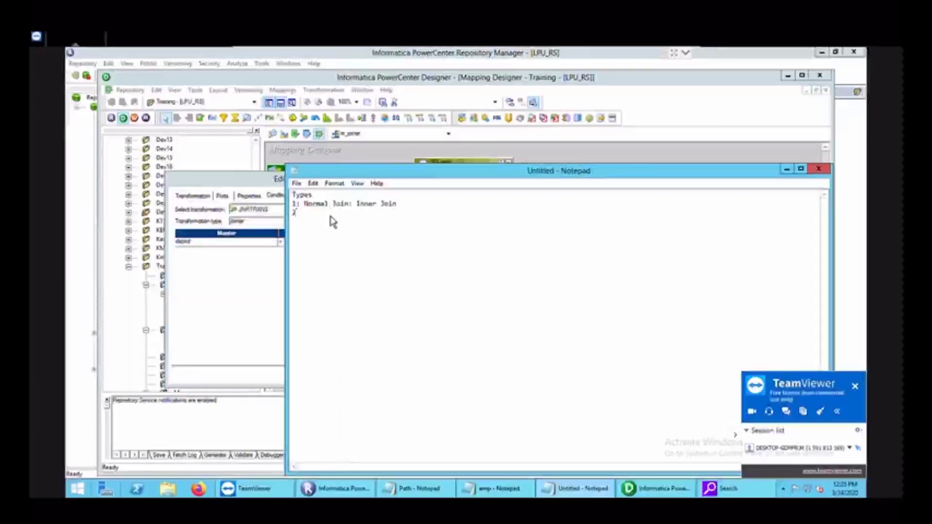
{"action": "type", "text": ":"}
{"action": "left_click", "coordinate": [787, 168]}
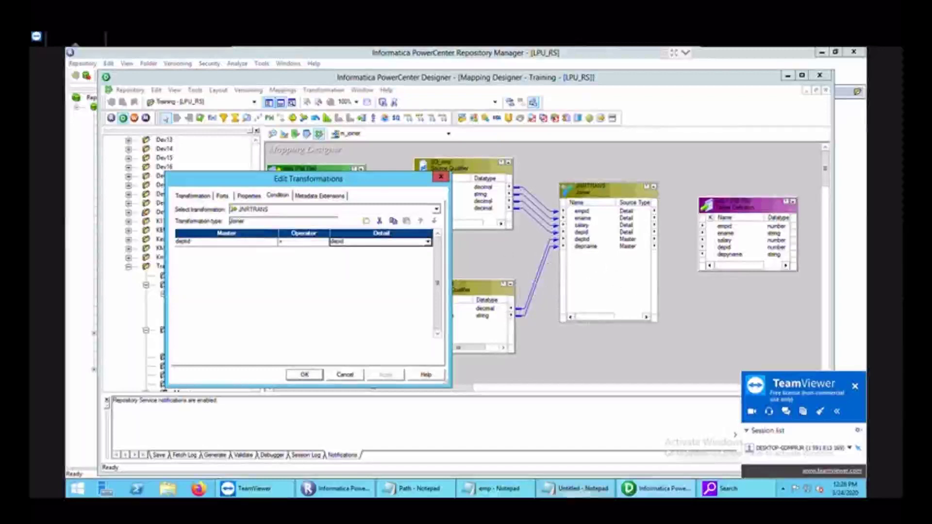
{"action": "left_click", "coordinate": [575, 488]}
{"action": "key", "text": "Return"}
{"action": "type", "text": "2:"}
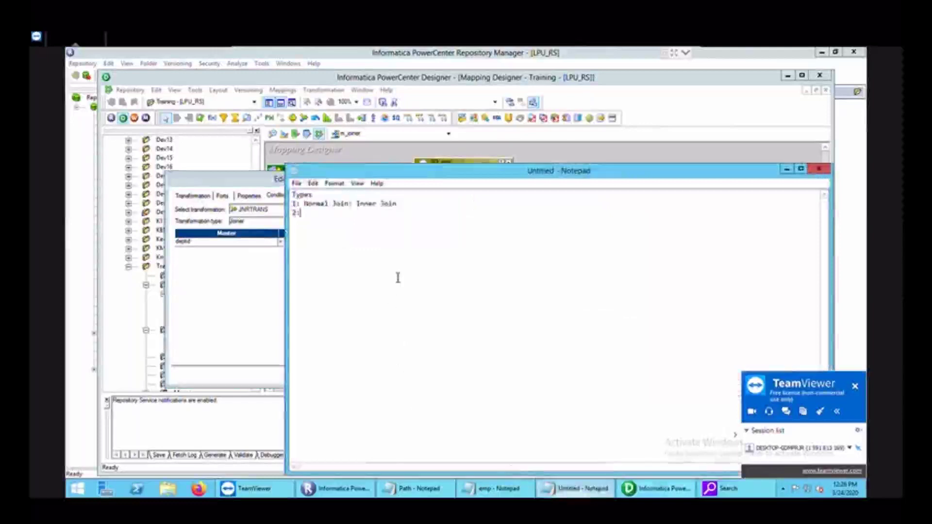
{"action": "type", "text": " M"}
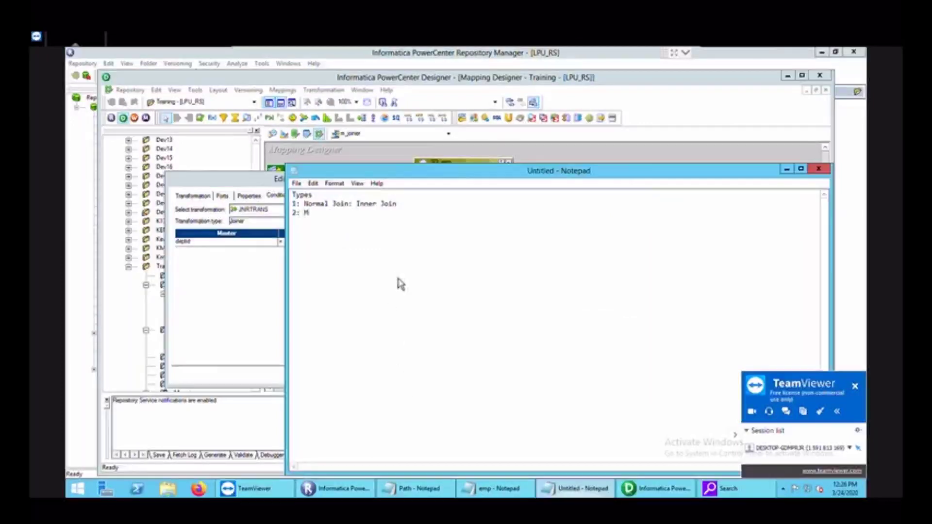
{"action": "type", "text": "aster K=Join:"}
{"action": "key", "text": "BackSpace"}
{"action": "key", "text": "BackSpace"}
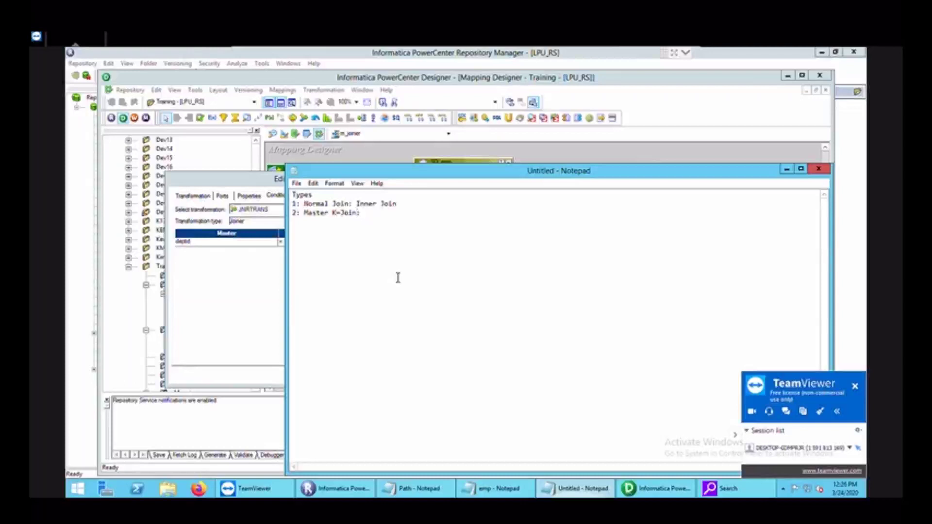
{"action": "key", "text": "BackSpace"}
{"action": "key", "text": "BackSpace"}
{"action": "key", "text": "Right"}
{"action": "key", "text": "Right"}
{"action": "key", "text": "Right"}
{"action": "key", "text": "Right"}
{"action": "key", "text": "Right"}
- Try Right Join as the equivalent of Master Join in the note, and erase it
{"action": "type", "text": "Le"}
{"action": "key", "text": "BackSpace"}
{"action": "key", "text": "BackSpace"}
{"action": "type", "text": "Right "}
{"action": "type", "text": "Join"}
{"action": "key", "text": "BackSpace"}
{"action": "key", "text": "BackSpace"}
{"action": "key", "text": "BackSpace"}
{"action": "key", "text": "BackSpace"}
{"action": "key", "text": "BackSpace"}
{"action": "key", "text": "BackSpace"}
{"action": "key", "text": "BackSpace"}
{"action": "key", "text": "BackSpace"}
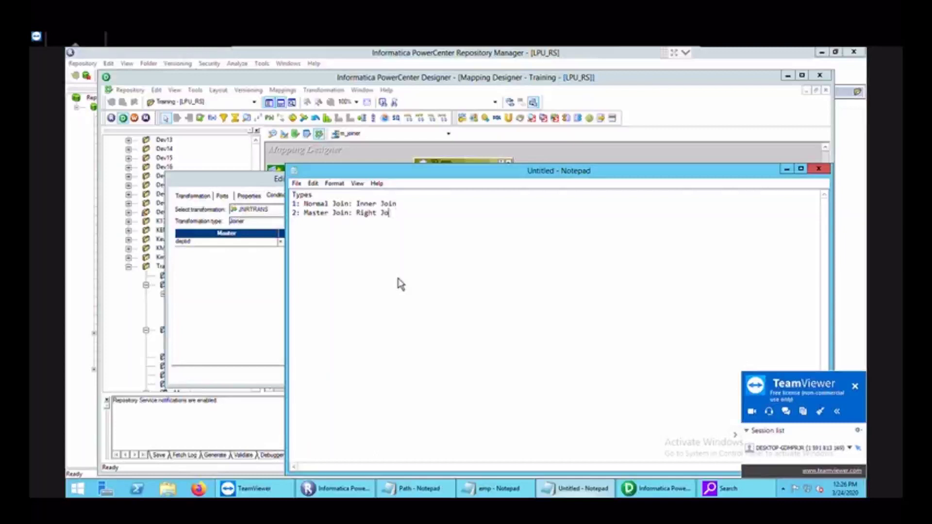
{"action": "key", "text": "BackSpace"}
{"action": "key", "text": "BackSpace"}
{"action": "key", "text": "BackSpace"}
- Return to the Joiner's settings in Designer and review the available join types in its properties, keeping Normal Join
{"action": "left_click", "coordinate": [786, 169]}
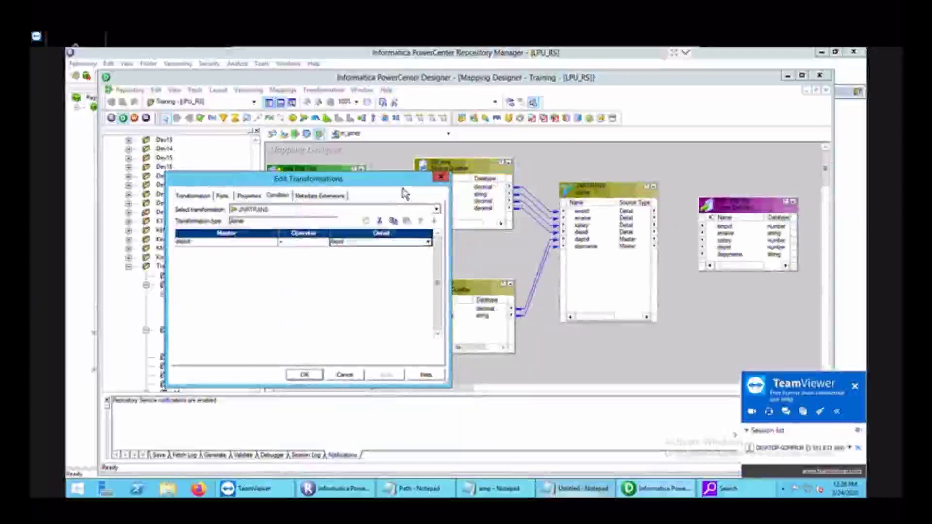
{"action": "left_click_drag", "start_coordinate": [415, 185], "coordinate": [606, 195]}
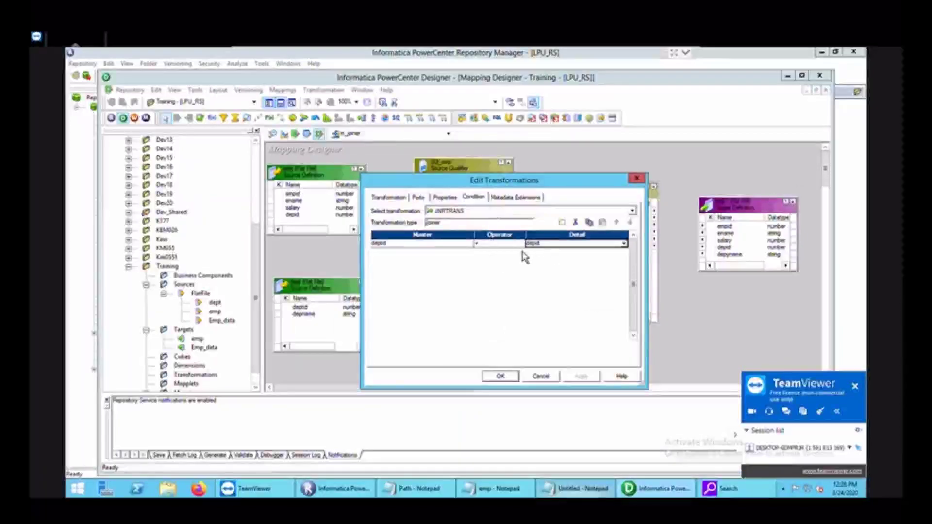
{"action": "left_click", "coordinate": [445, 197]}
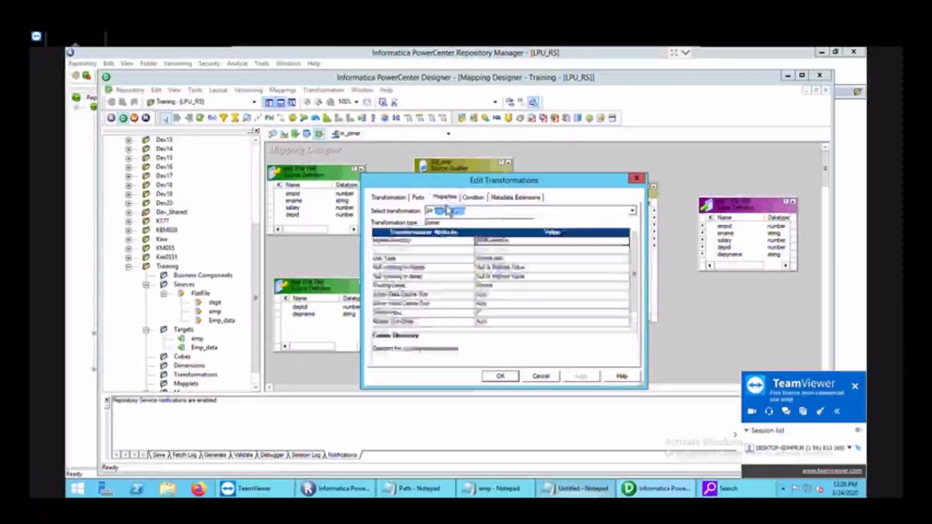
{"action": "left_click", "coordinate": [394, 258]}
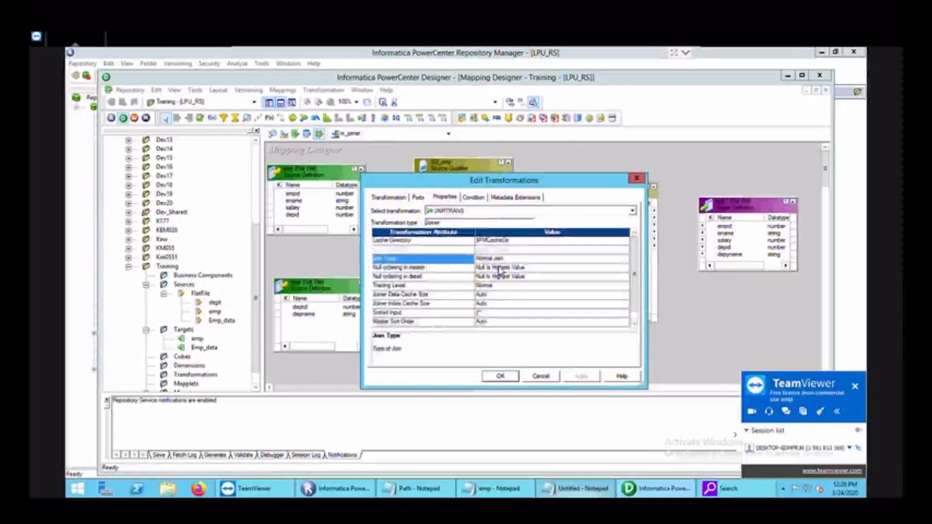
{"action": "left_click", "coordinate": [495, 259]}
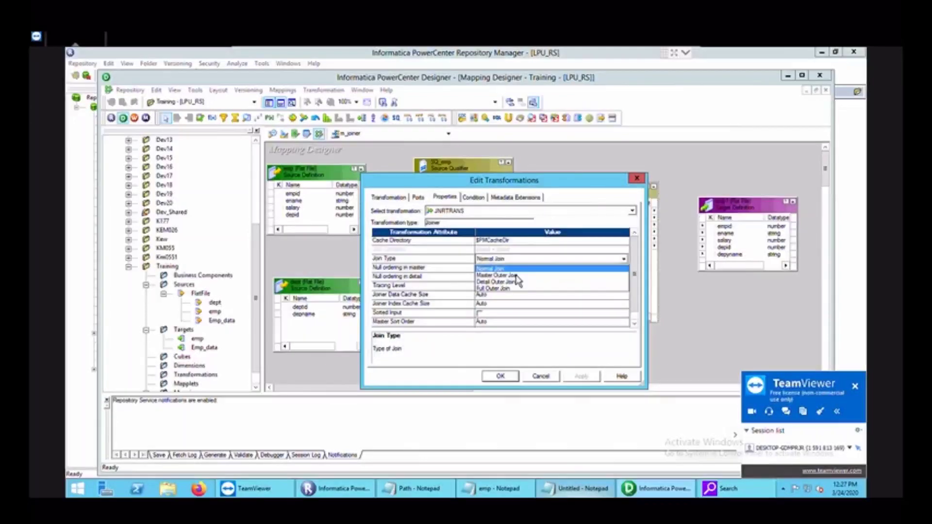
{"action": "key", "text": "Return"}
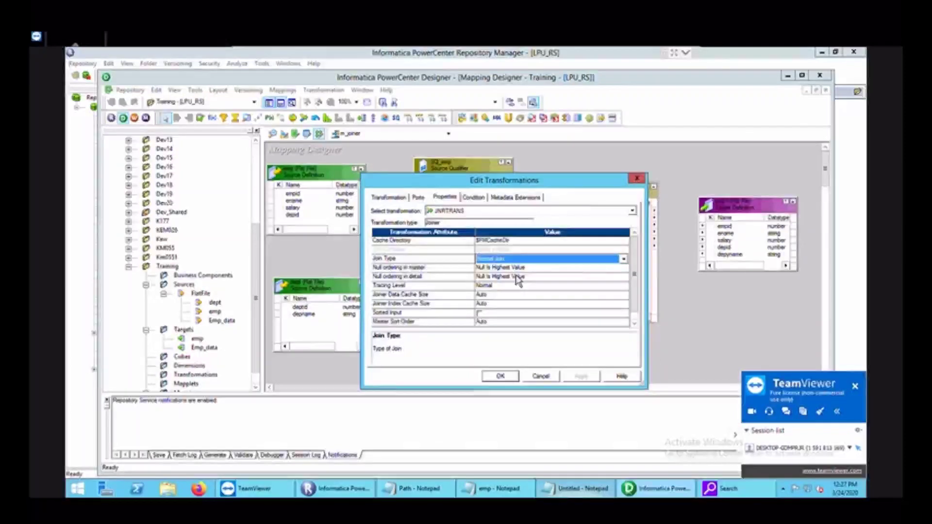
- Examine the Joiner's null ordering options for master and detail, keeping Null Is Highest Value, and close its settings
{"action": "left_click", "coordinate": [469, 267]}
{"action": "left_click", "coordinate": [485, 268]}
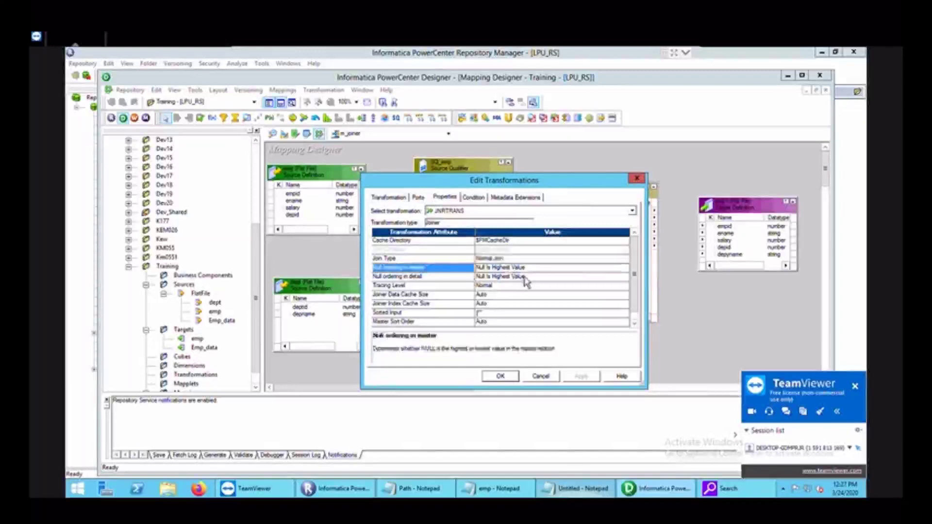
{"action": "left_click", "coordinate": [467, 285]}
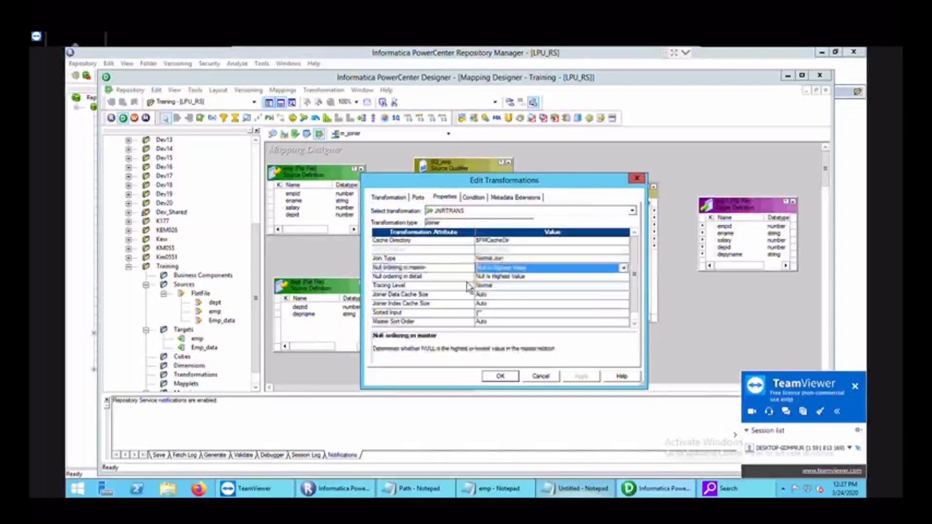
{"action": "left_click", "coordinate": [516, 276]}
{"action": "left_click", "coordinate": [519, 277]}
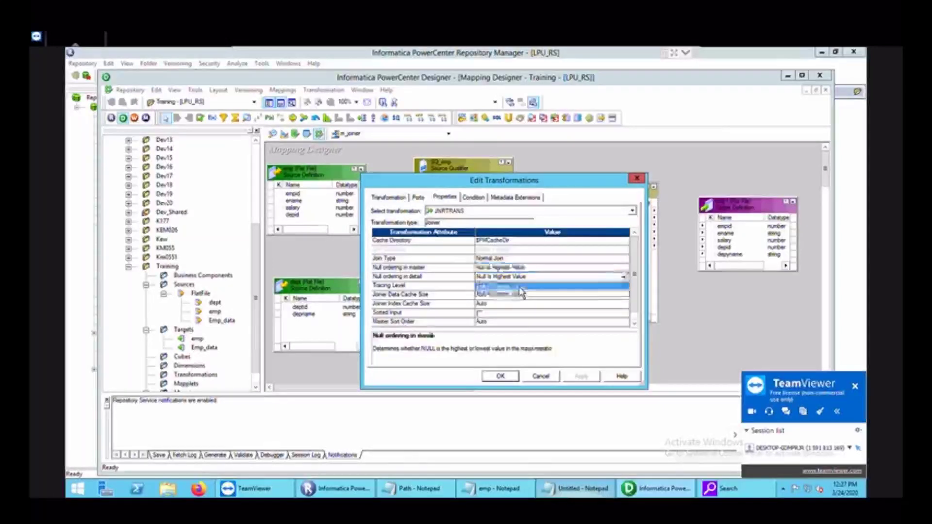
{"action": "left_click", "coordinate": [463, 290]}
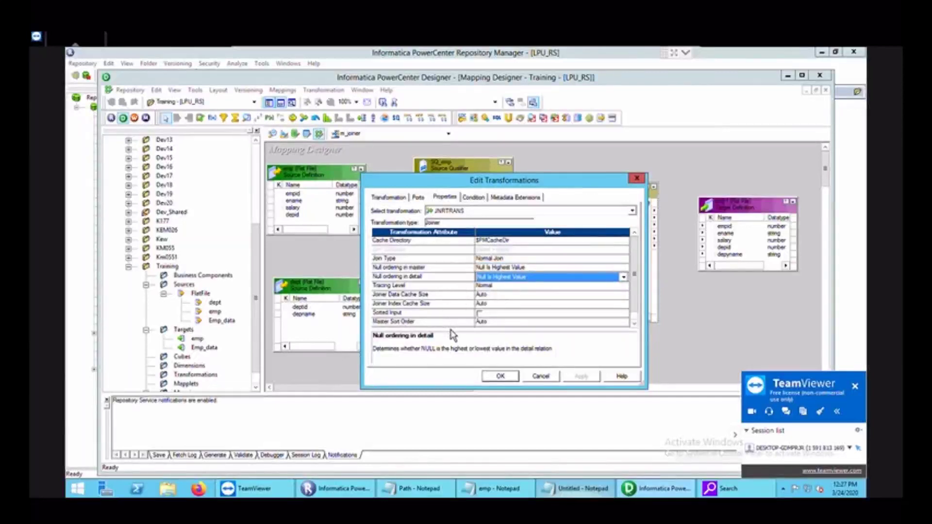
{"action": "left_click", "coordinate": [515, 378]}
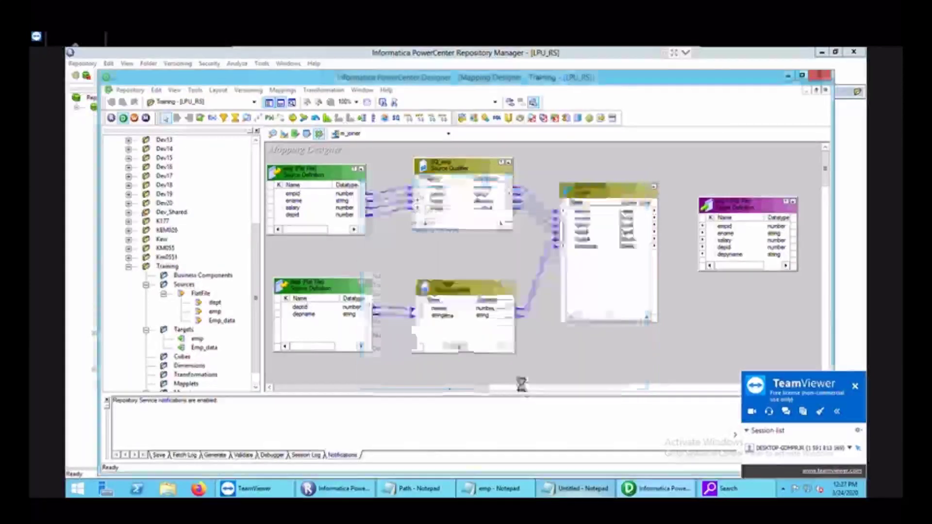
- Try to link the Joiner's empid, ename, salary and depid ports to the target definition
{"action": "left_click", "coordinate": [597, 220]}
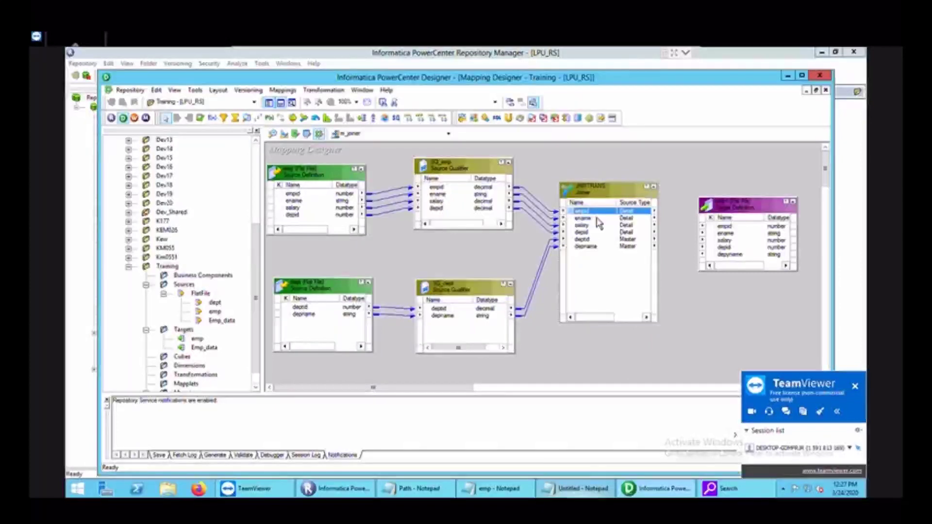
{"action": "key", "text": "shift+Down"}
{"action": "key", "text": "shift+Down"}
{"action": "key", "text": "shift+Down"}
{"action": "key", "text": "shift+Down"}
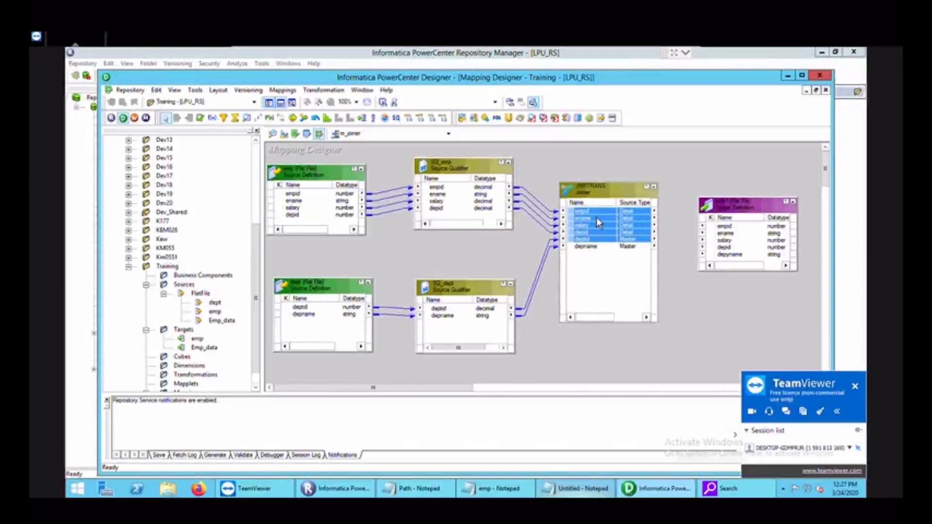
{"action": "left_click", "coordinate": [614, 232]}
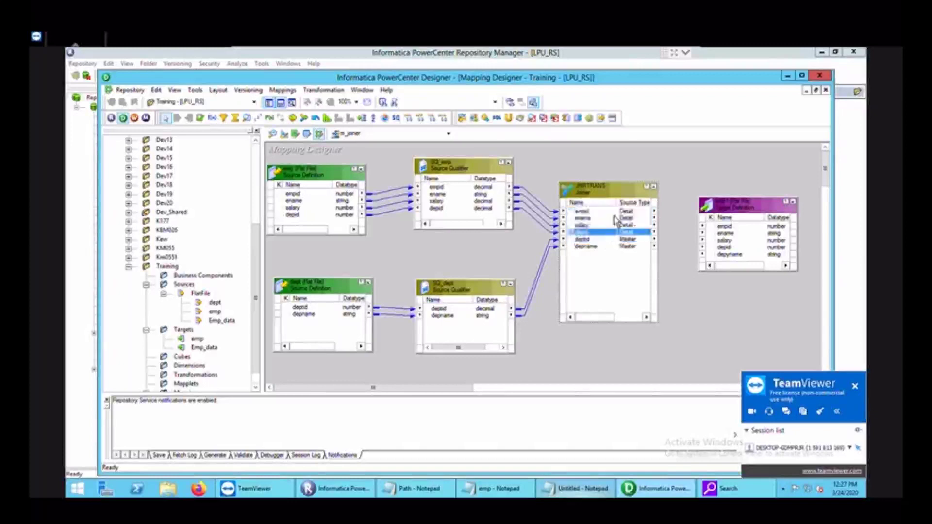
{"action": "key", "text": "Up"}
{"action": "key", "text": "Up"}
{"action": "key", "text": "Up"}
{"action": "key", "text": "shift+Down"}
{"action": "key", "text": "shift+Down"}
{"action": "key", "text": "shift+Down"}
{"action": "key", "text": "shift+Down"}
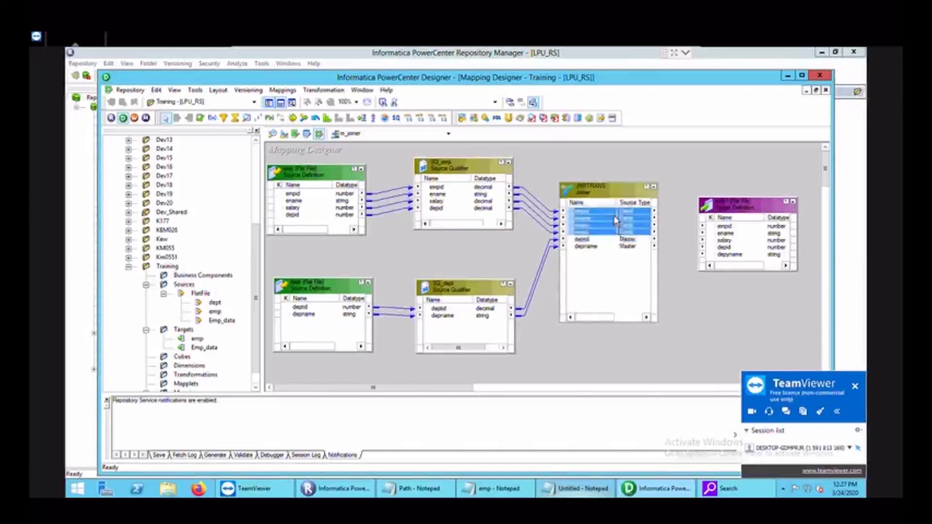
{"action": "left_click_drag", "start_coordinate": [614, 220], "coordinate": [686, 233]}
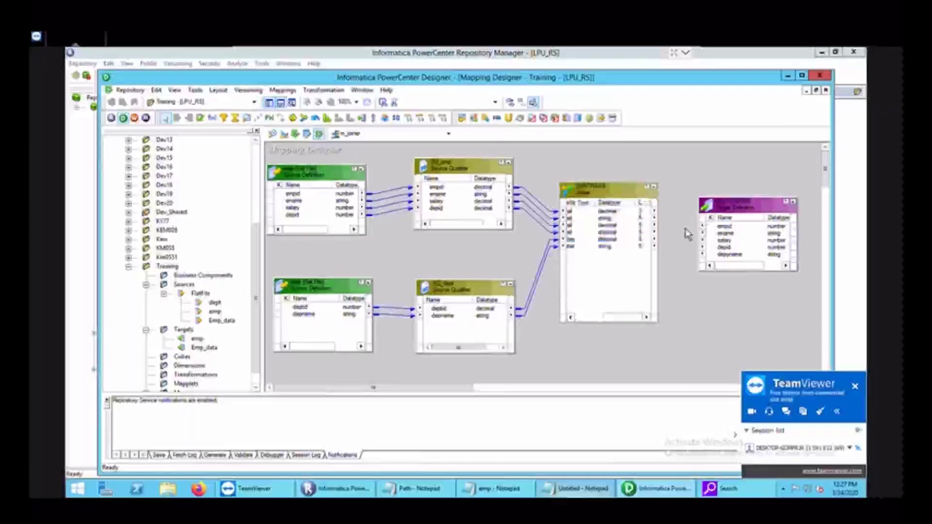
- Select the Joiner's four detail ports, empid through depid, and link them to the matching ports of the target definition
{"action": "left_click_drag", "start_coordinate": [631, 318], "coordinate": [598, 247]}
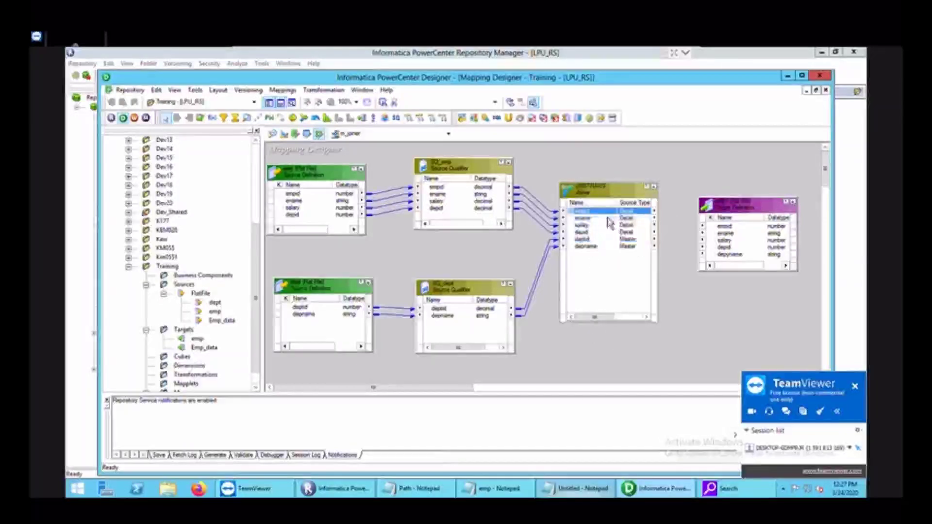
{"action": "left_click", "coordinate": [609, 223], "text": "shift"}
{"action": "key", "text": "shift+Down"}
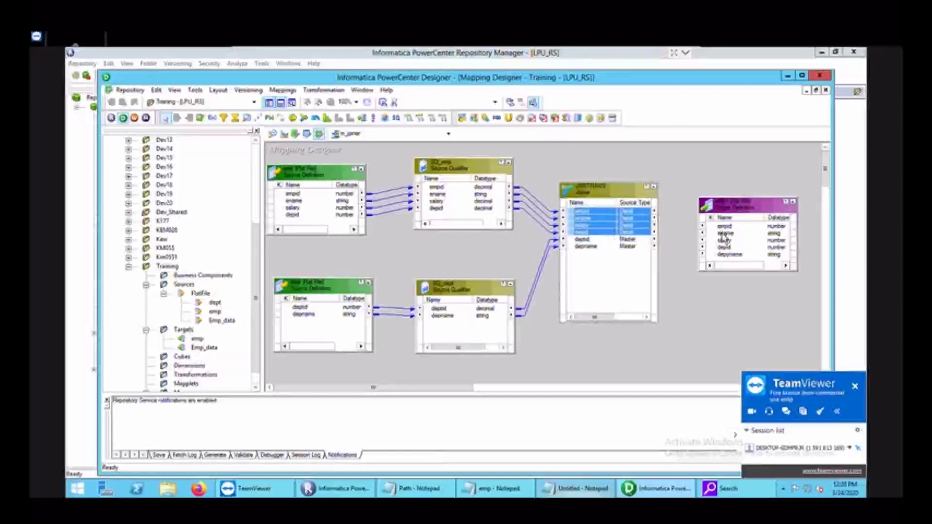
{"action": "left_click_drag", "start_coordinate": [724, 237], "coordinate": [755, 239]}
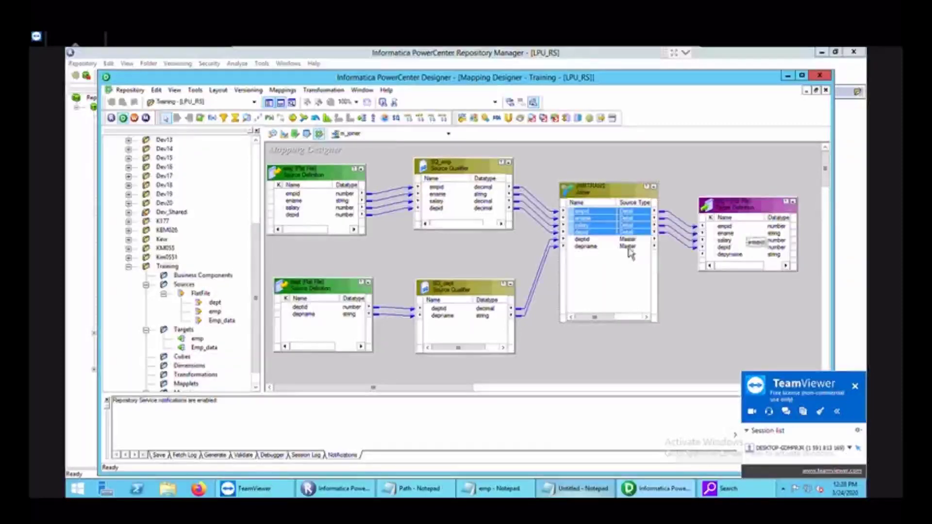
- Link the Joiner's deptid port to the target's depyname port and save the m_joiner mapping
{"action": "left_click", "coordinate": [625, 264]}
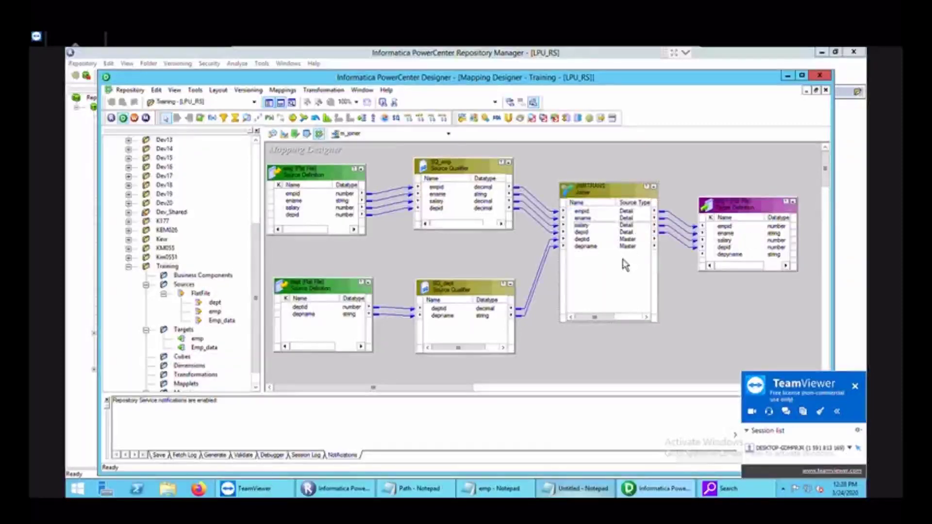
{"action": "left_click", "coordinate": [625, 262]}
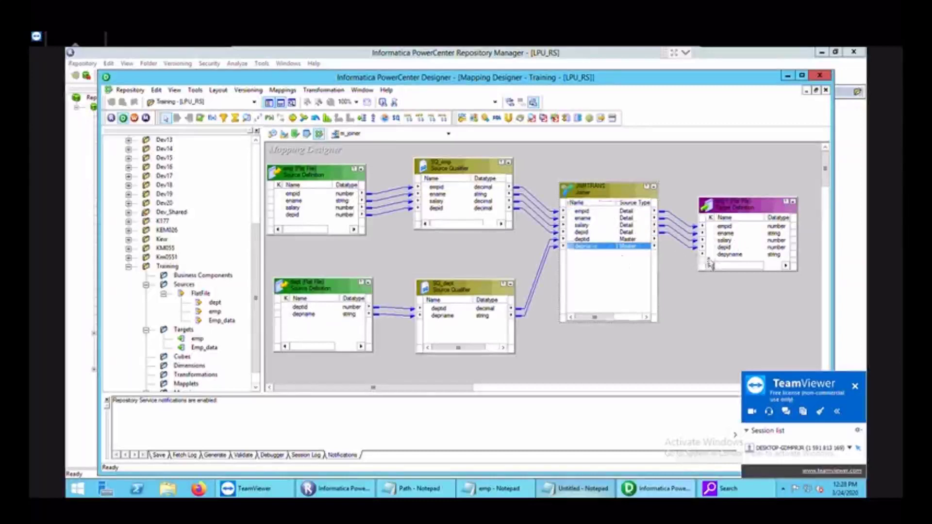
{"action": "key", "text": "Right"}
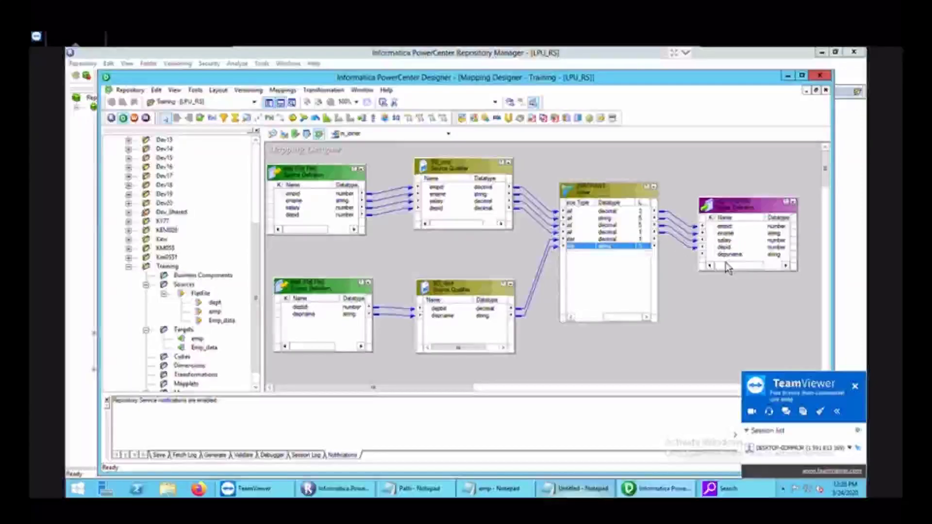
{"action": "left_click_drag", "start_coordinate": [649, 239], "coordinate": [718, 255]}
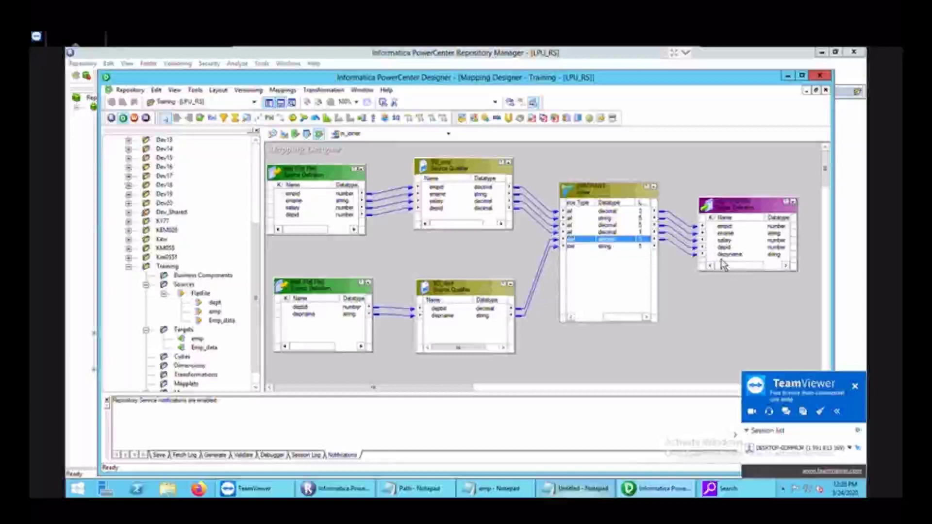
{"action": "left_click", "coordinate": [695, 286]}
{"action": "key", "text": "ctrl+s"}
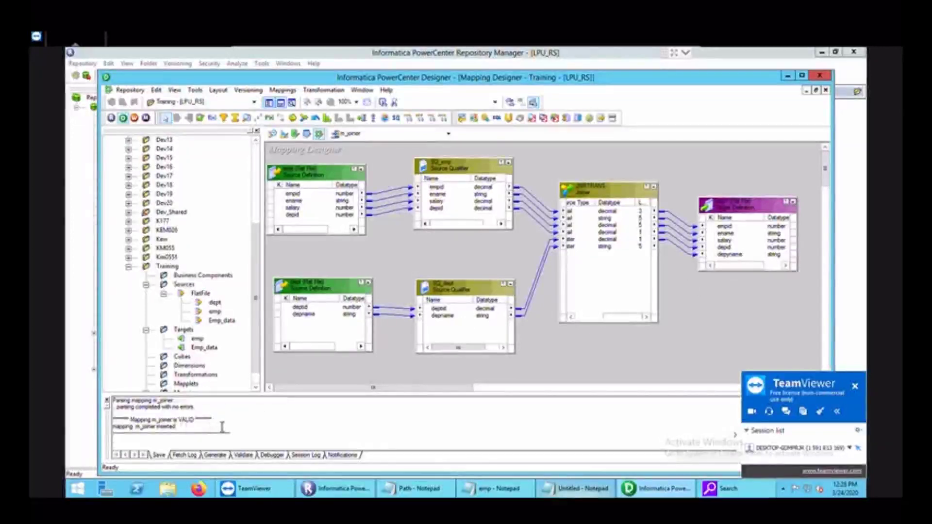
- Switch to PowerCenter Workflow Manager, dismiss the welcome tip and create a workflow named join_workflow
{"action": "left_click", "coordinate": [135, 119]}
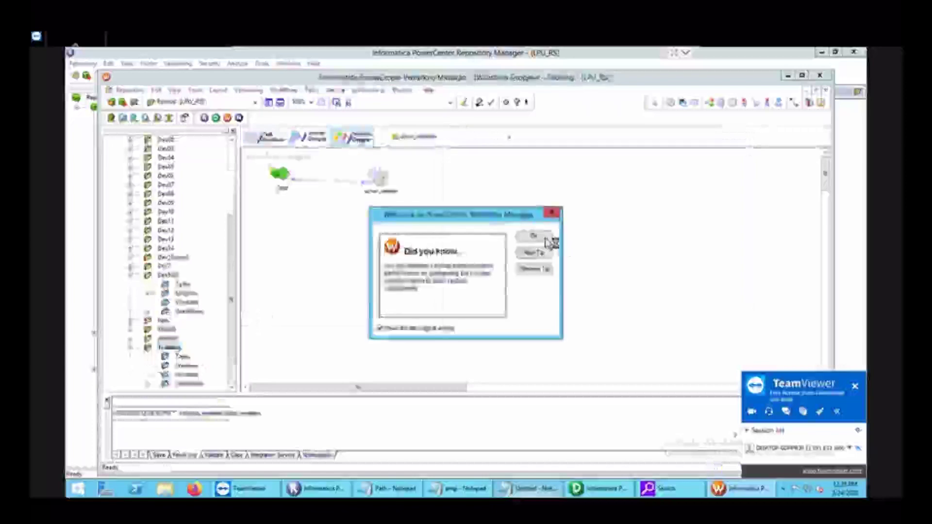
{"action": "left_click", "coordinate": [545, 237]}
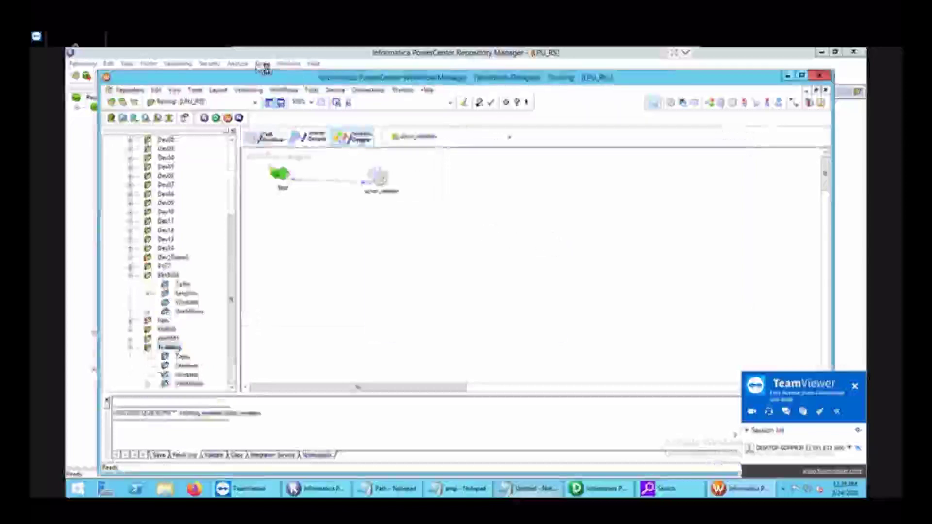
{"action": "left_click", "coordinate": [283, 90]}
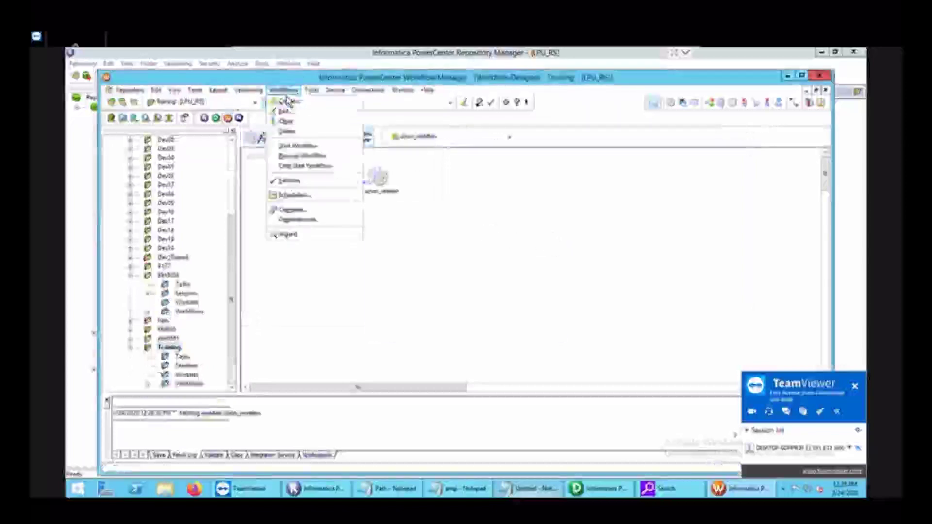
{"action": "left_click", "coordinate": [301, 103]}
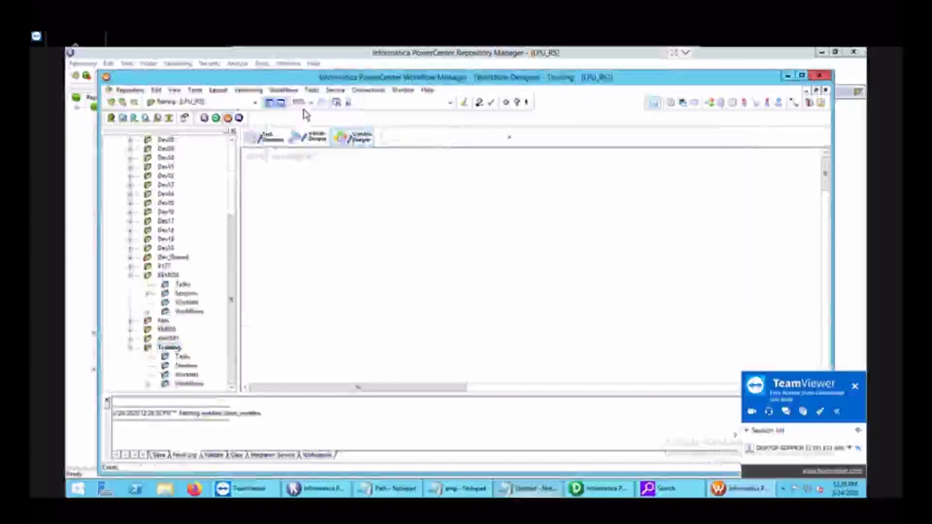
{"action": "key", "text": "BackSpace"}
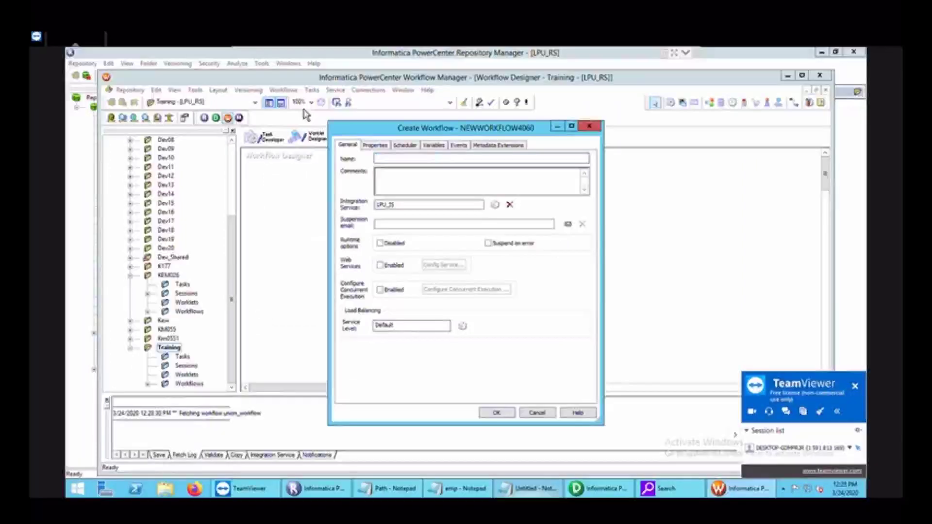
{"action": "type", "text": "join_workflow"}
{"action": "key", "text": "Return"}
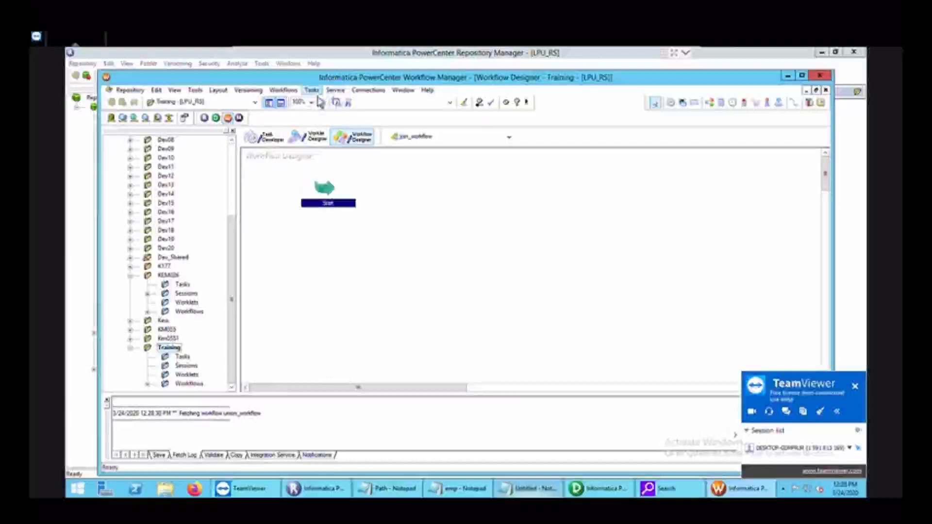
- Create a Session task named join_sess in join_workflow and associate it with the m_joiner mapping
{"action": "left_click", "coordinate": [311, 90]}
{"action": "left_click", "coordinate": [325, 108]}
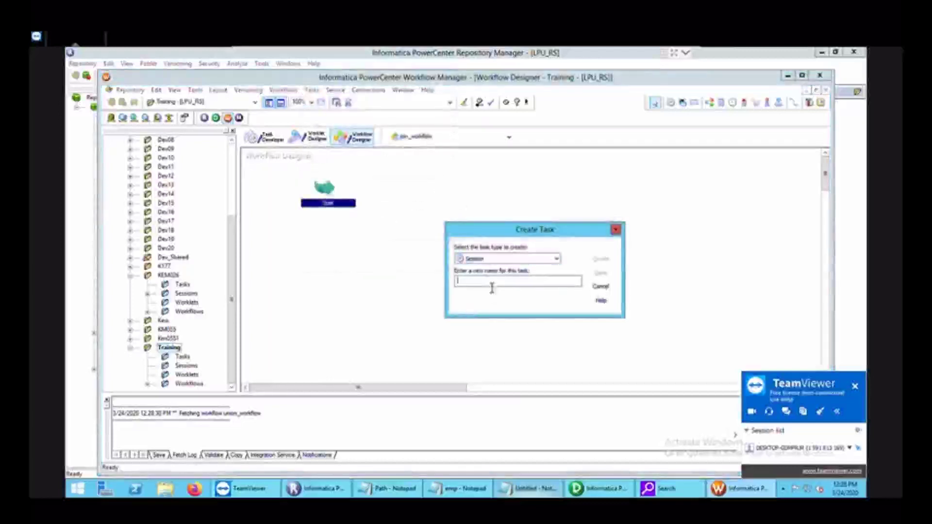
{"action": "type", "text": "s_s"}
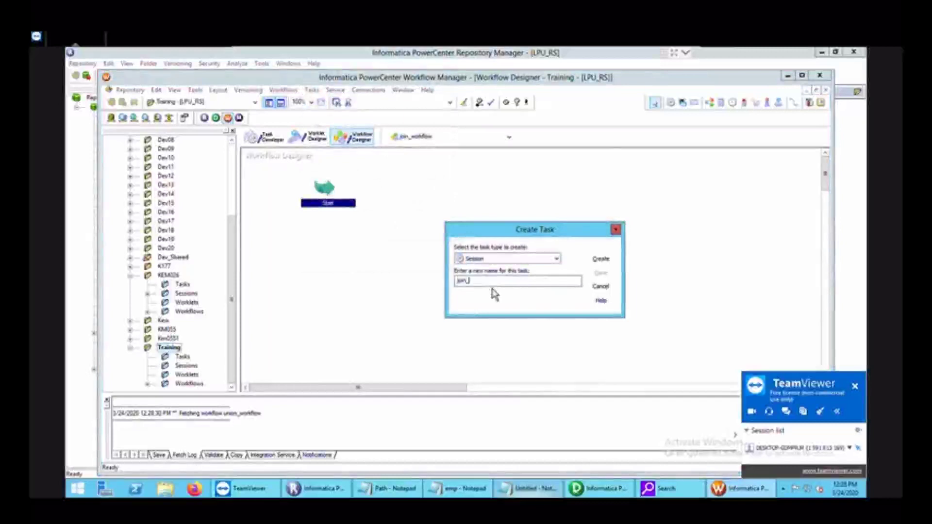
{"action": "type", "text": "ess"}
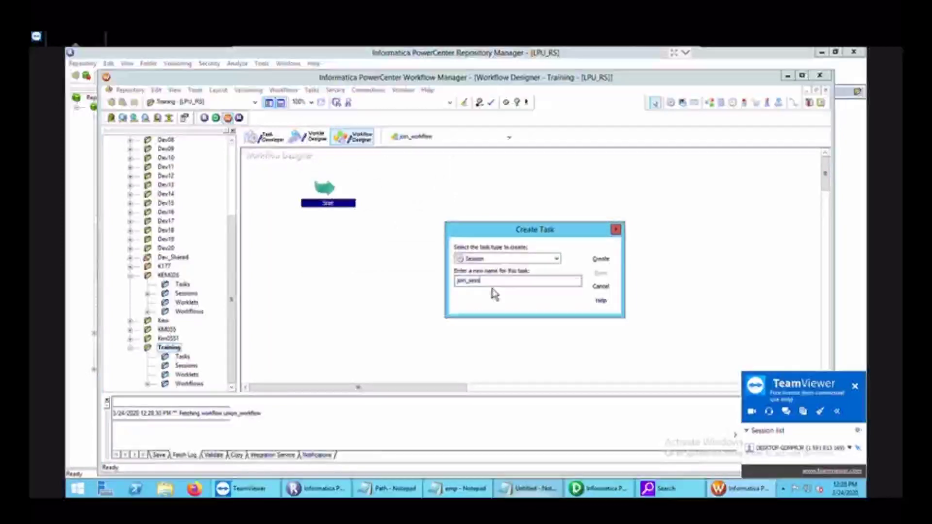
{"action": "left_click", "coordinate": [607, 263]}
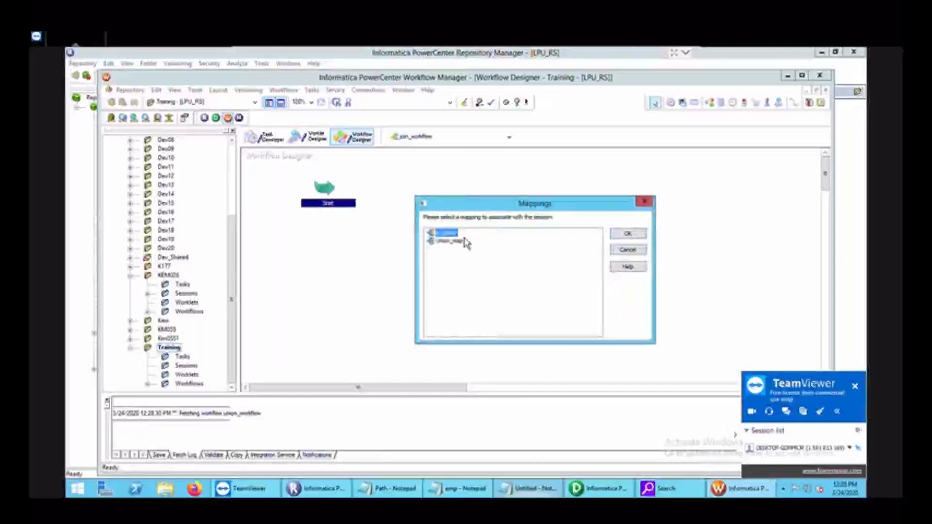
{"action": "left_click", "coordinate": [625, 234]}
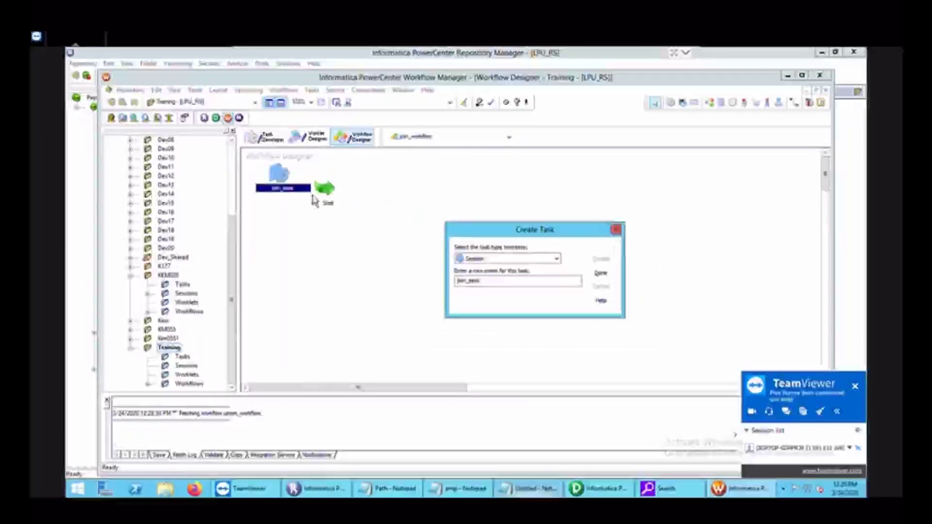
{"action": "left_click", "coordinate": [601, 274]}
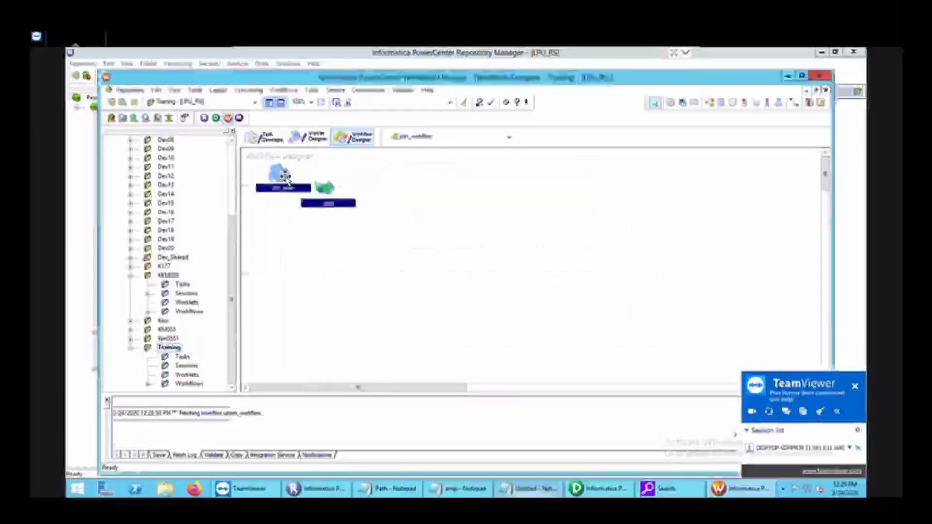
- Place the join_sess session to the right of the Start task and link Start to it
{"action": "left_click_drag", "start_coordinate": [284, 177], "coordinate": [423, 187]}
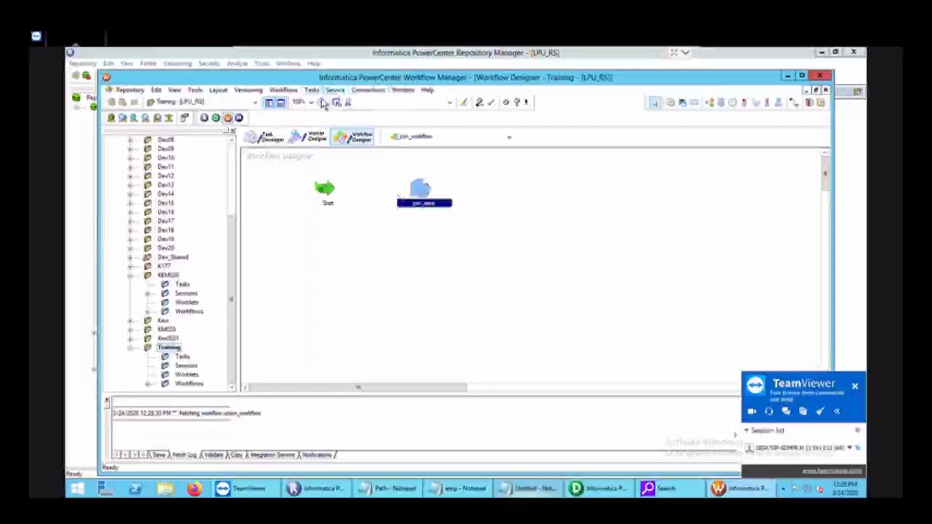
{"action": "left_click", "coordinate": [312, 90]}
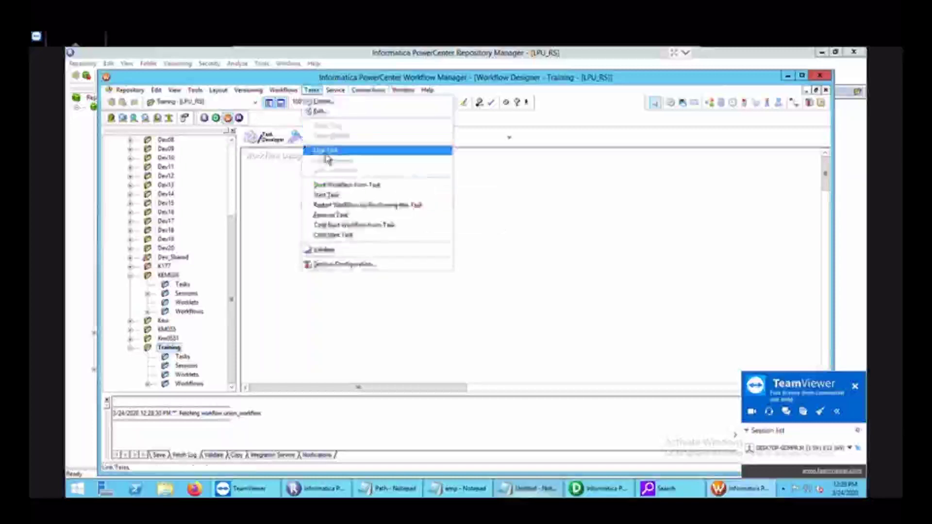
{"action": "left_click", "coordinate": [325, 154]}
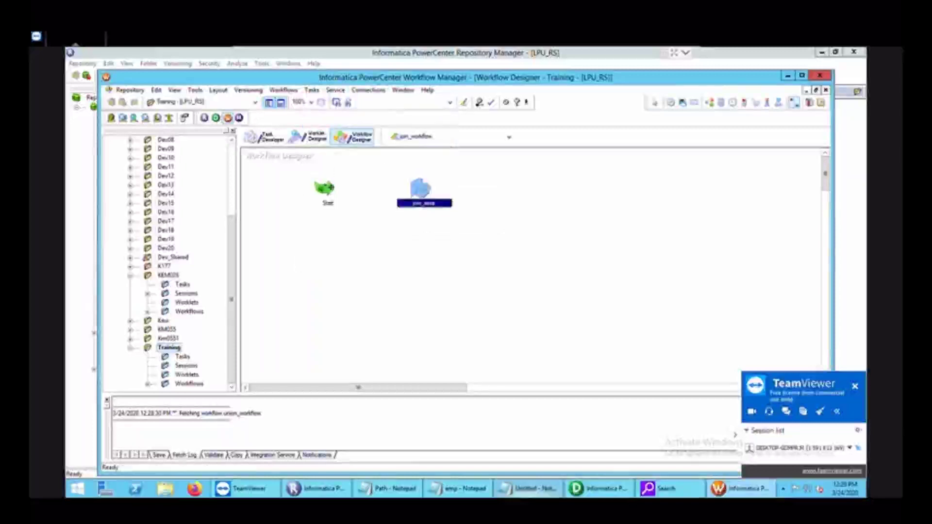
{"action": "left_click_drag", "start_coordinate": [325, 189], "coordinate": [414, 195]}
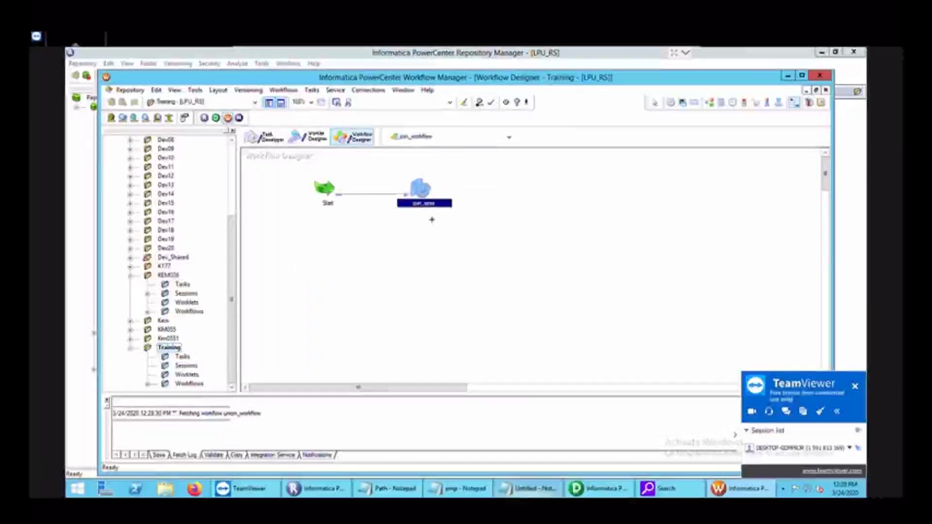
{"action": "left_click", "coordinate": [431, 208]}
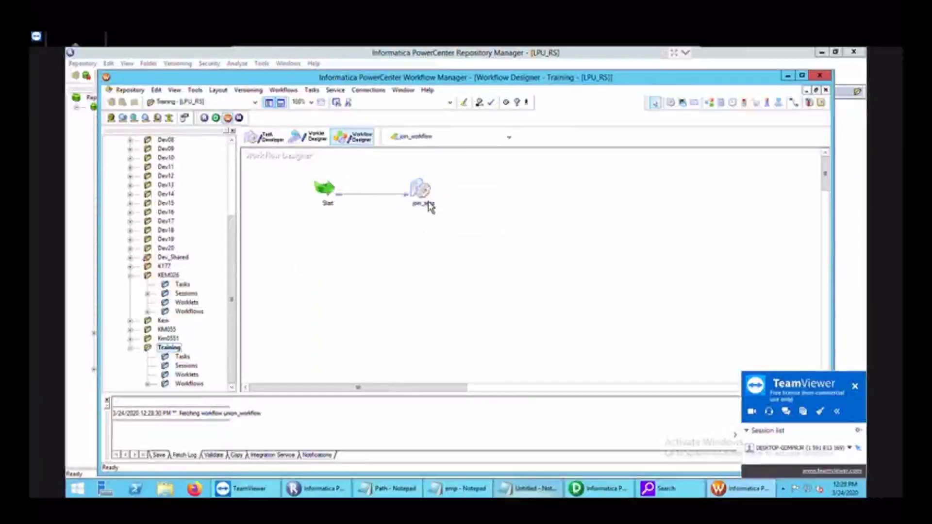
- Open the join_sess session's mapping settings and show the file reader properties of the SQ_emp source
{"action": "double_click", "coordinate": [424, 204]}
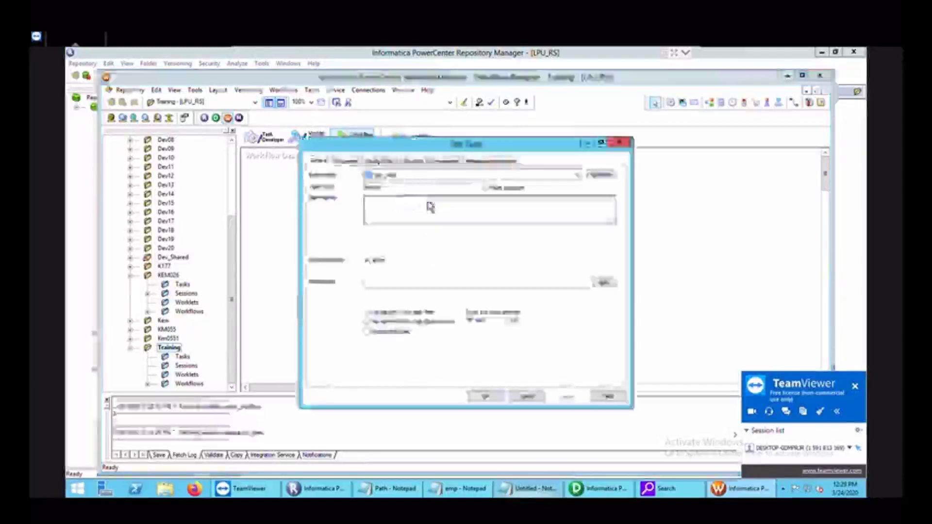
{"action": "left_click", "coordinate": [420, 164]}
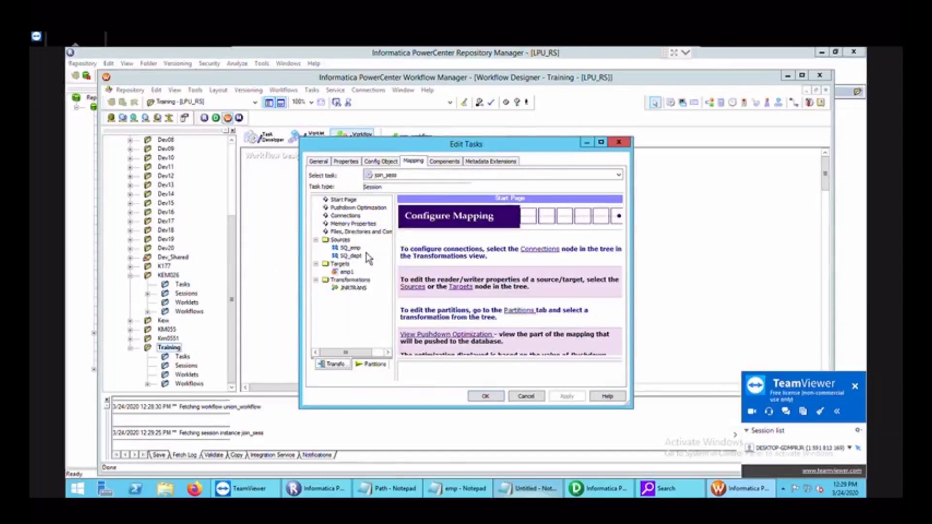
{"action": "left_click", "coordinate": [348, 248]}
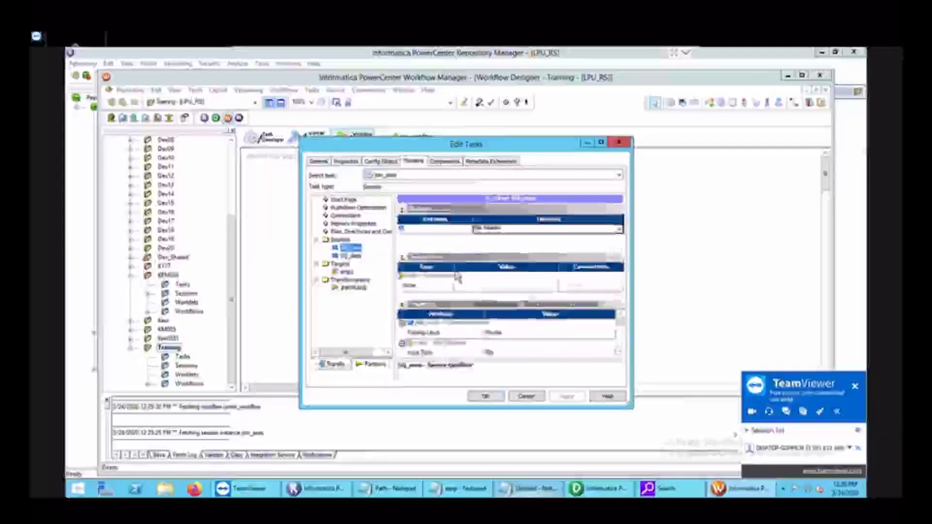
{"action": "left_click", "coordinate": [401, 209]}
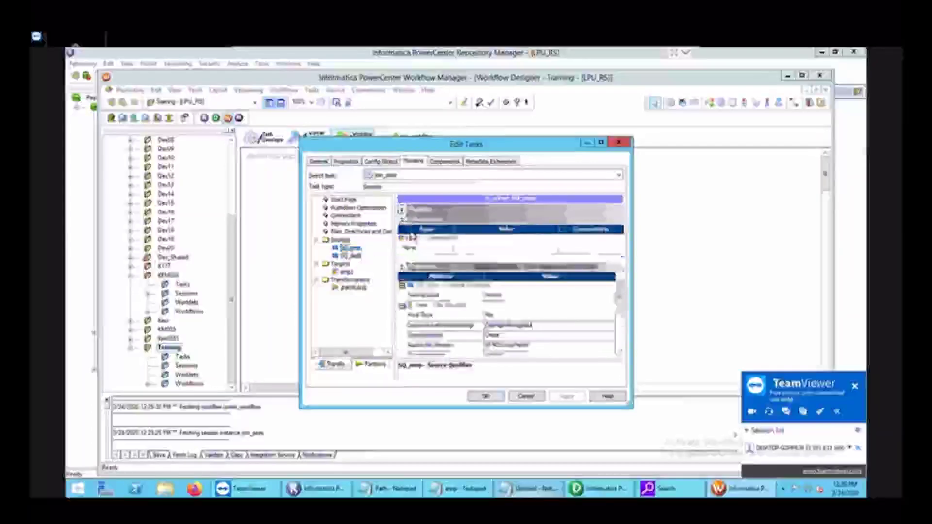
{"action": "scroll", "coordinate": [422, 292], "scroll_direction": "down", "scroll_amount": 3}
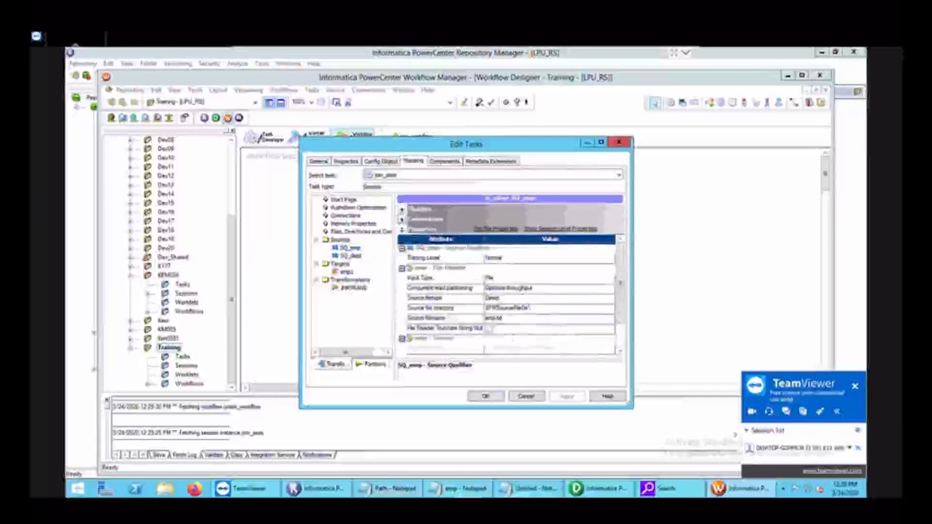
- Switch to the Path file in Notepad, append a backslash to the SrcFiles path, copy the full path and minimize the file
{"action": "left_click", "coordinate": [389, 488]}
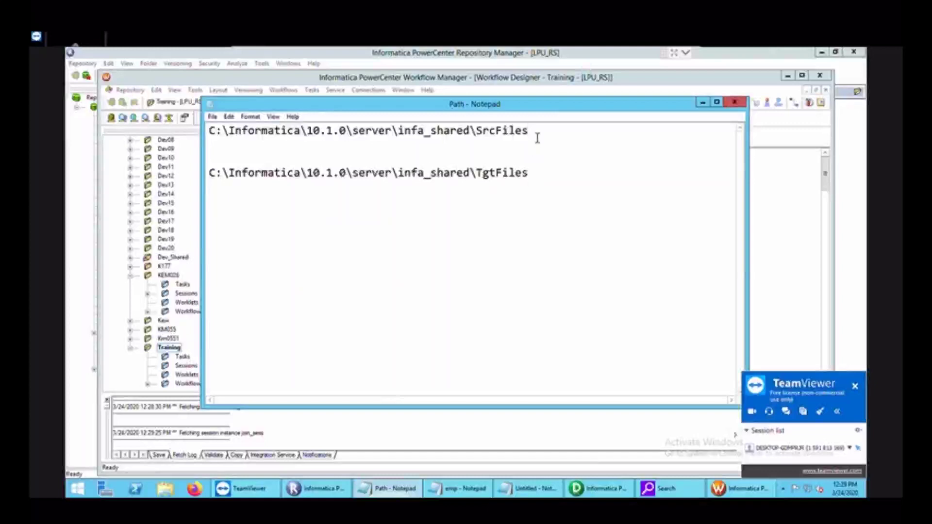
{"action": "type", "text": "\\"}
{"action": "left_click_drag", "start_coordinate": [285, 129], "coordinate": [217, 136]}
{"action": "key", "text": "ctrl+c"}
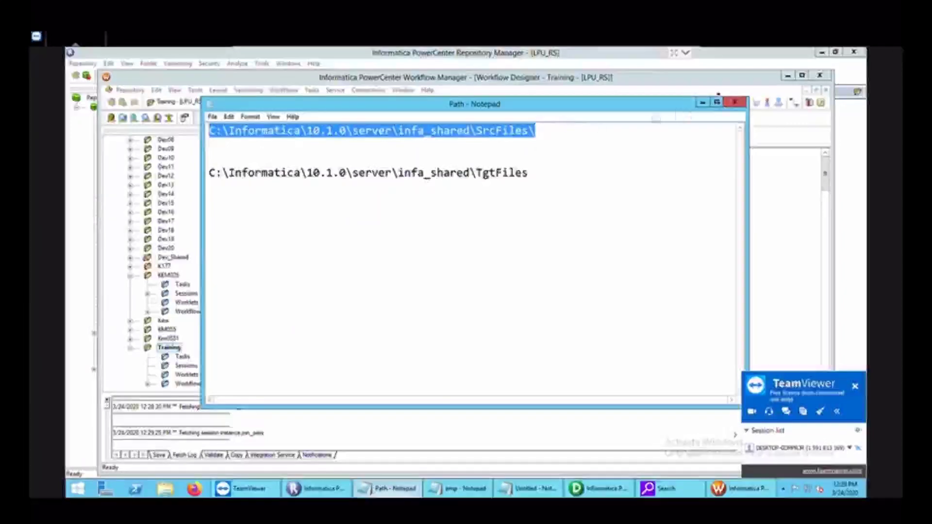
{"action": "left_click", "coordinate": [702, 102]}
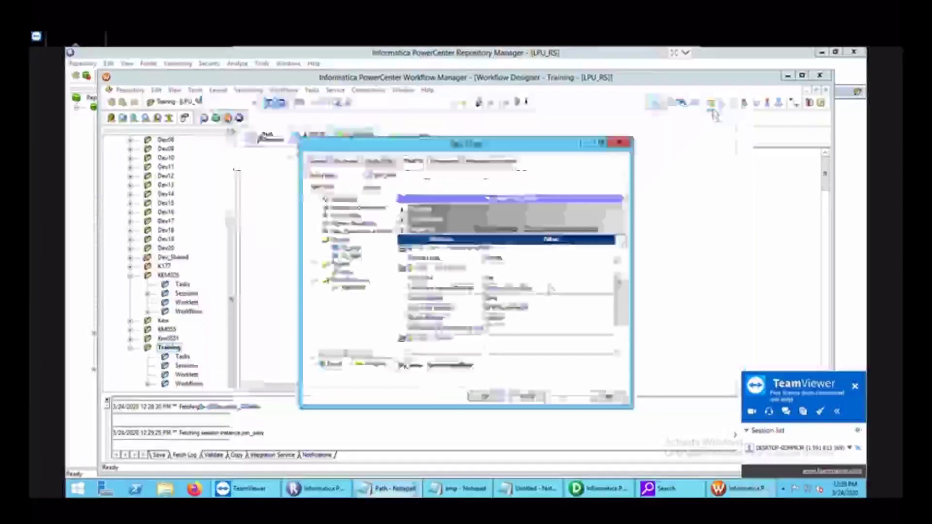
- Replace SQ_emp's source file directory with the copied path C:\Informatica\10.1.0\server\infa_shared\SrcFiles\
{"action": "left_click", "coordinate": [538, 309]}
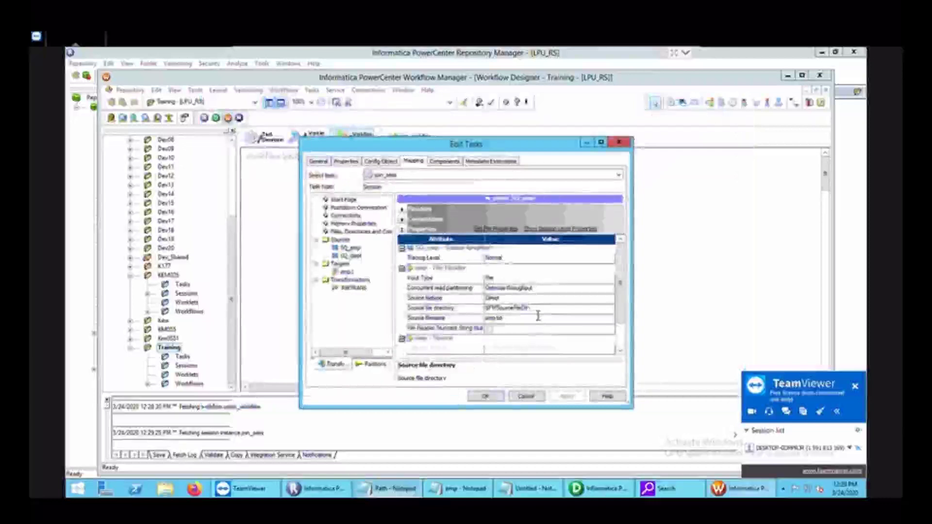
{"action": "key", "text": "BackSpace"}
{"action": "key", "text": "BackSpace"}
{"action": "key", "text": "BackSpace"}
{"action": "key", "text": "BackSpace"}
{"action": "key", "text": "BackSpace"}
{"action": "key", "text": "BackSpace"}
{"action": "key", "text": "BackSpace"}
{"action": "key", "text": "BackSpace"}
{"action": "key", "text": "BackSpace"}
{"action": "key", "text": "BackSpace"}
{"action": "key", "text": "BackSpace"}
{"action": "key", "text": "BackSpace"}
{"action": "key", "text": "BackSpace"}
{"action": "key", "text": "BackSpace"}
{"action": "key", "text": "BackSpace"}
{"action": "key", "text": "BackSpace"}
{"action": "key", "text": "BackSpace"}
{"action": "key", "text": "ctrl+v"}
{"action": "left_click", "coordinate": [537, 321]}
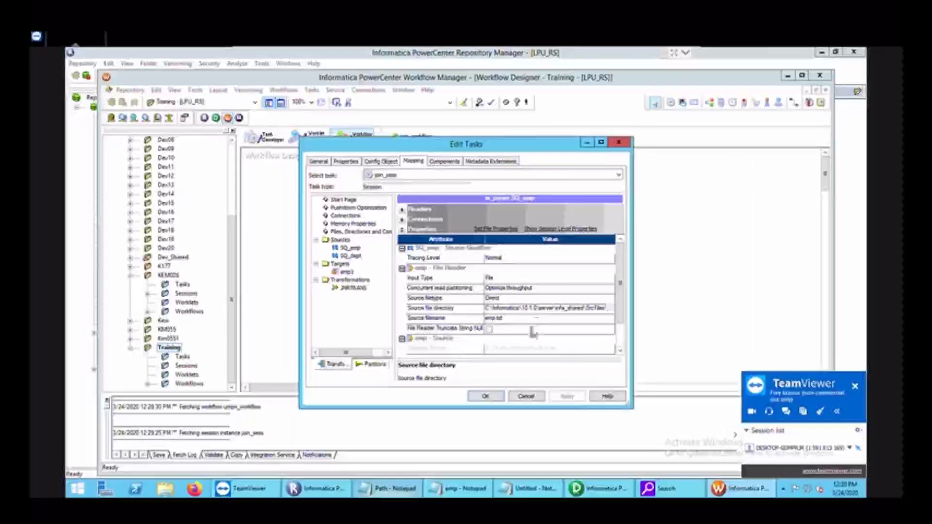
- For the SQ_dept source, choose the Direct source filetype and set the source file directory to C:\Informatica\10.1.0\server\infa_shared\SrcFiles\
{"action": "left_click", "coordinate": [359, 256]}
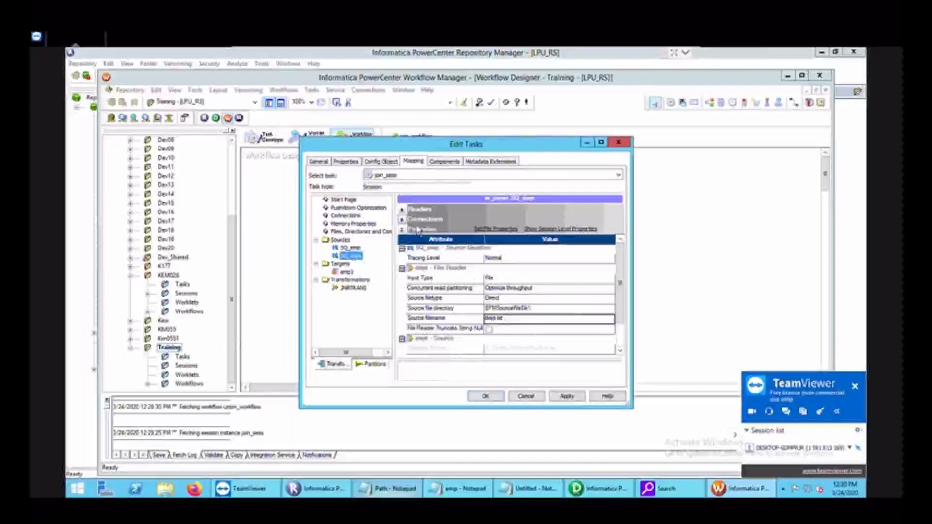
{"action": "left_click", "coordinate": [507, 298]}
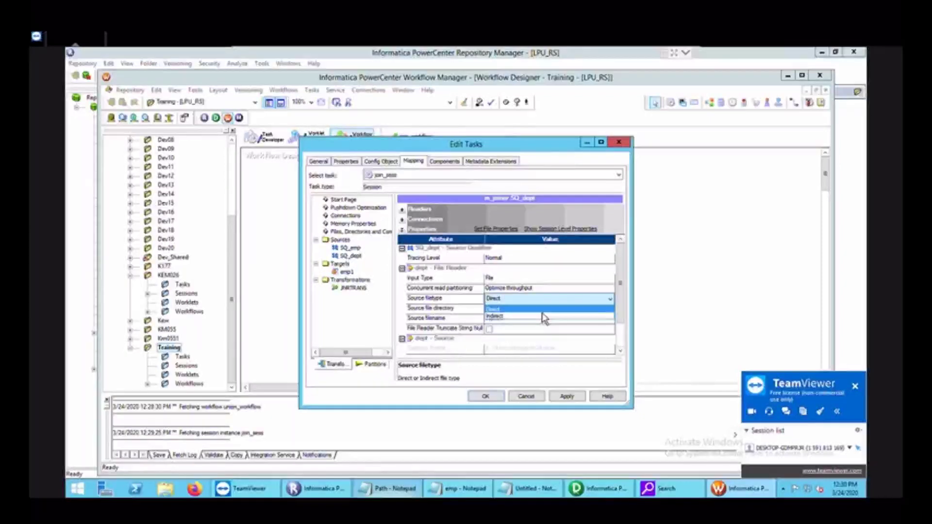
{"action": "left_click", "coordinate": [542, 310]}
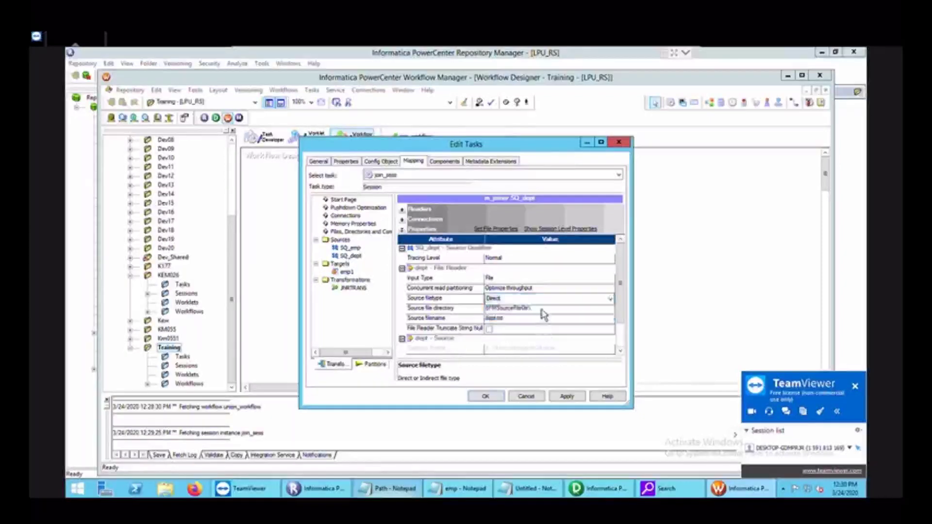
{"action": "left_click", "coordinate": [541, 311]}
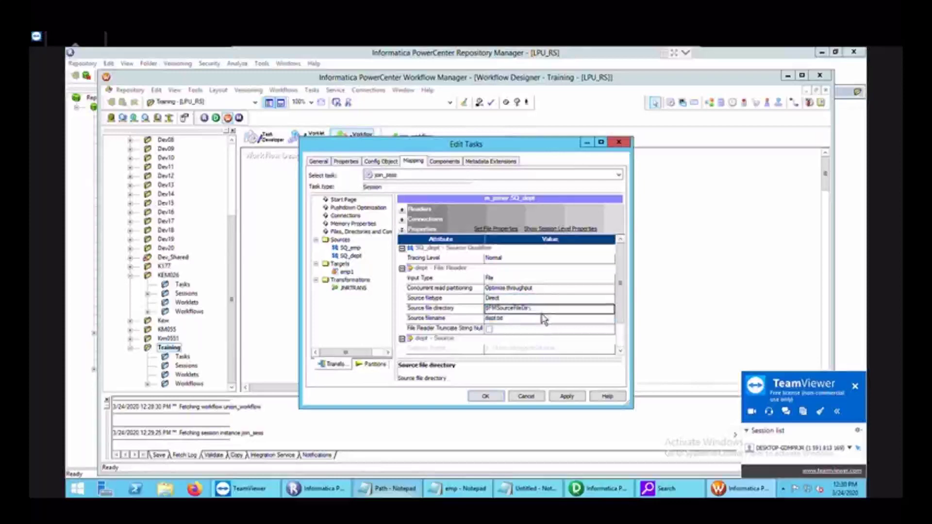
{"action": "left_click", "coordinate": [540, 311]}
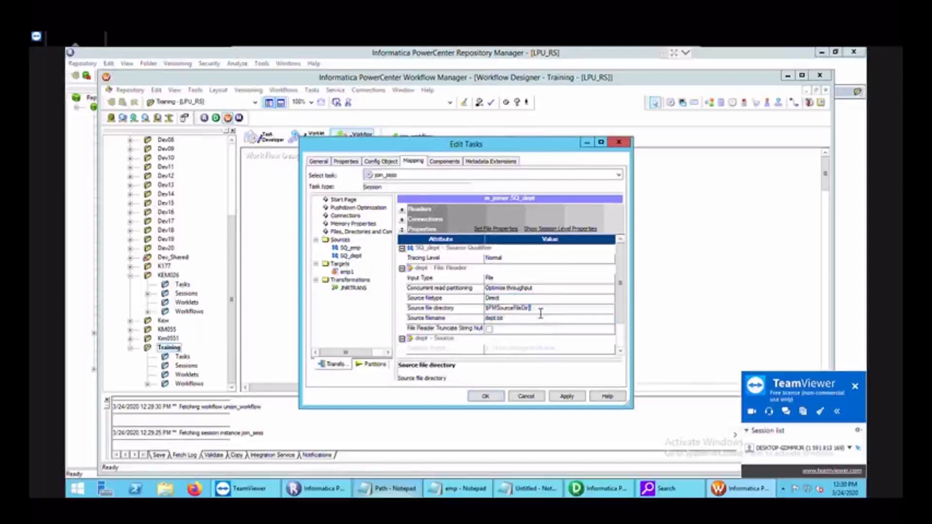
{"action": "key", "text": "BackSpace"}
{"action": "key", "text": "BackSpace"}
{"action": "key", "text": "BackSpace"}
{"action": "key", "text": "BackSpace"}
{"action": "key", "text": "BackSpace"}
{"action": "key", "text": "BackSpace"}
{"action": "key", "text": "BackSpace"}
{"action": "key", "text": "BackSpace"}
{"action": "key", "text": "BackSpace"}
{"action": "key", "text": "BackSpace"}
{"action": "key", "text": "BackSpace"}
{"action": "key", "text": "BackSpace"}
{"action": "key", "text": "BackSpace"}
{"action": "key", "text": "BackSpace"}
{"action": "key", "text": "BackSpace"}
{"action": "key", "text": "ctrl+v"}
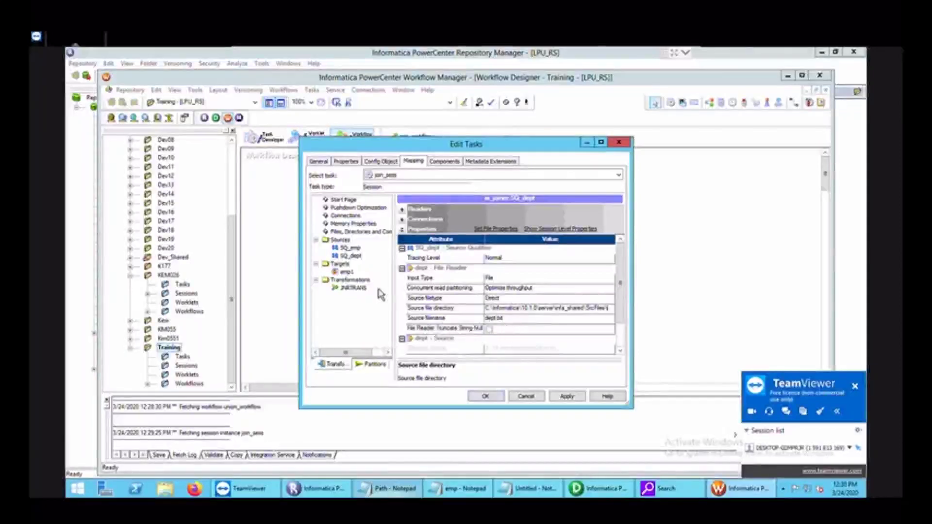
- Show the emp1 target's file writer properties and clear its output file directory
{"action": "left_click", "coordinate": [346, 272]}
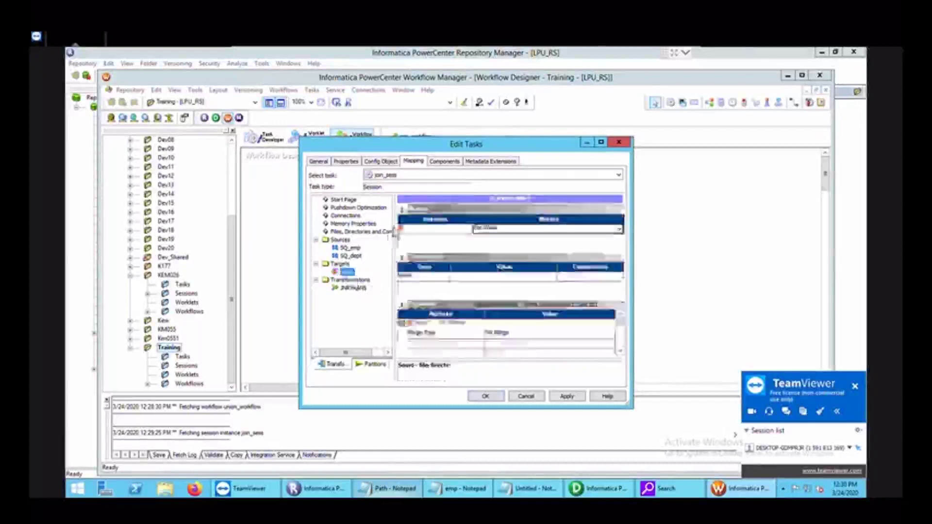
{"action": "left_click", "coordinate": [402, 210]}
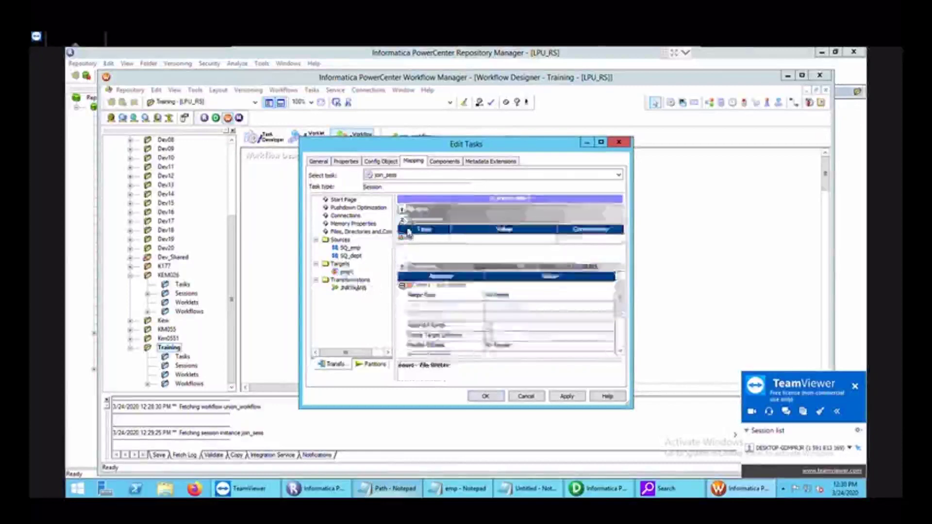
{"action": "left_click", "coordinate": [402, 220]}
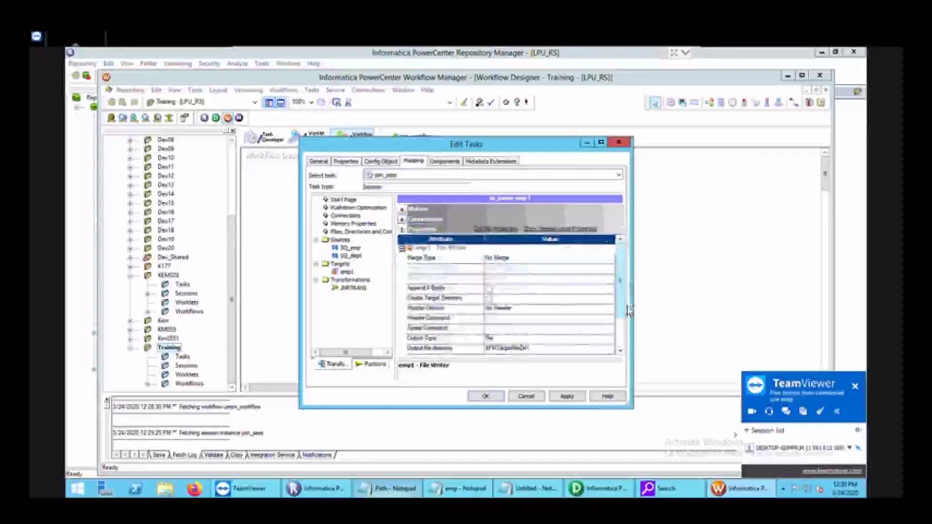
{"action": "left_click", "coordinate": [620, 318]}
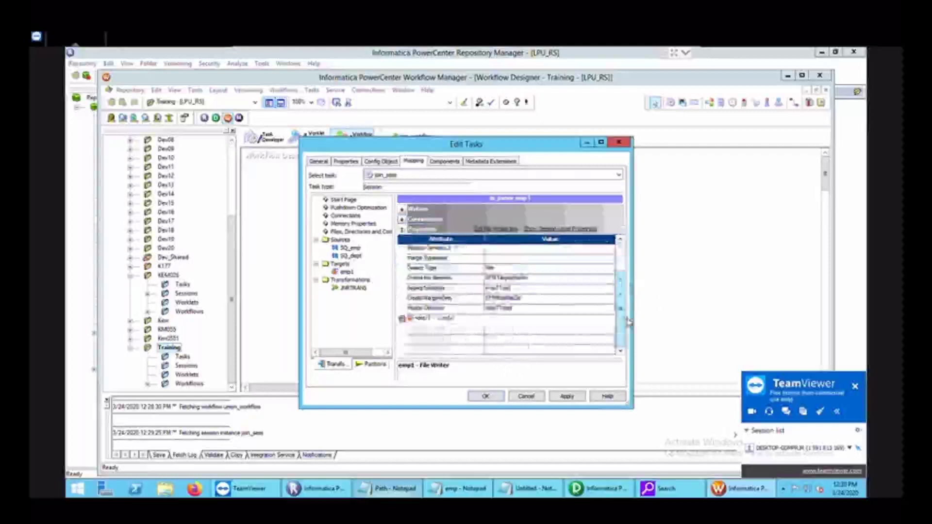
{"action": "left_click", "coordinate": [529, 279]}
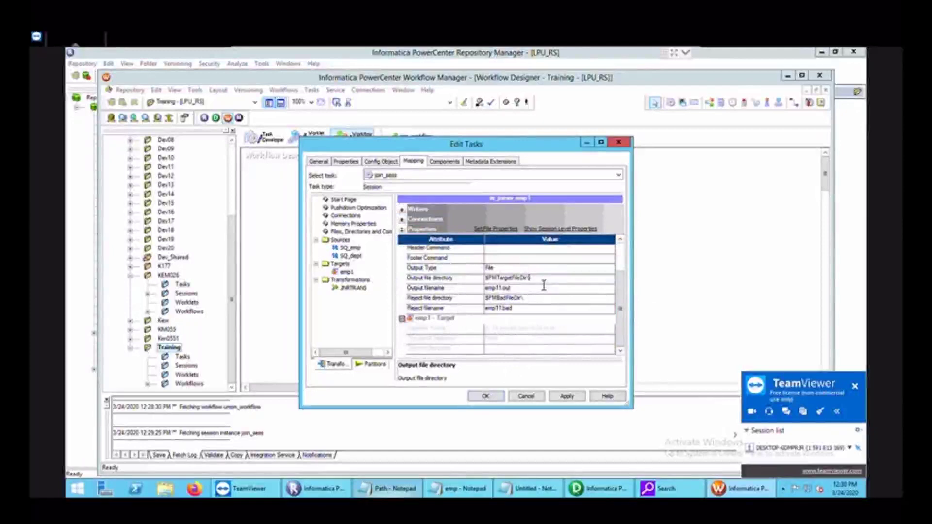
{"action": "key", "text": "BackSpace"}
{"action": "key", "text": "BackSpace"}
{"action": "key", "text": "BackSpace"}
{"action": "key", "text": "BackSpace"}
{"action": "key", "text": "BackSpace"}
{"action": "key", "text": "BackSpace"}
{"action": "key", "text": "BackSpace"}
{"action": "key", "text": "BackSpace"}
{"action": "key", "text": "BackSpace"}
{"action": "key", "text": "BackSpace"}
{"action": "key", "text": "BackSpace"}
{"action": "key", "text": "BackSpace"}
{"action": "key", "text": "BackSpace"}
{"action": "key", "text": "BackSpace"}
{"action": "key", "text": "BackSpace"}
{"action": "key", "text": "BackSpace"}
{"action": "key", "text": "BackSpace"}
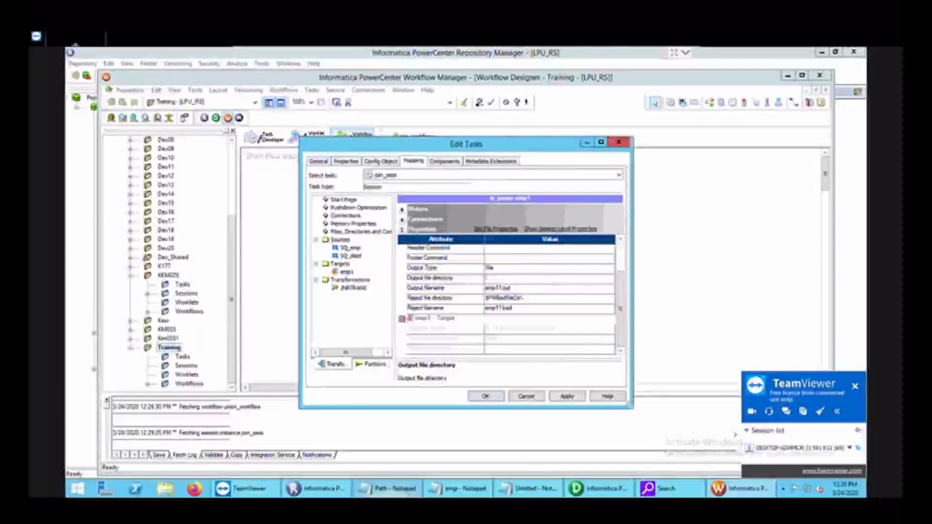
- Switch back to the Path file in Notepad, append a backslash to the TgtFiles path and copy the full path
{"action": "key", "text": "alt+Tab"}
{"action": "left_click", "coordinate": [538, 184]}
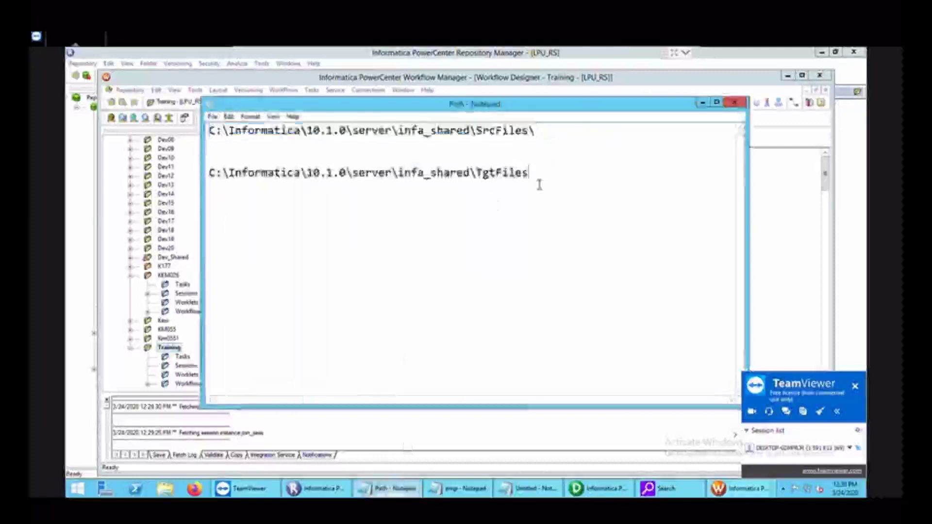
{"action": "type", "text": "\\"}
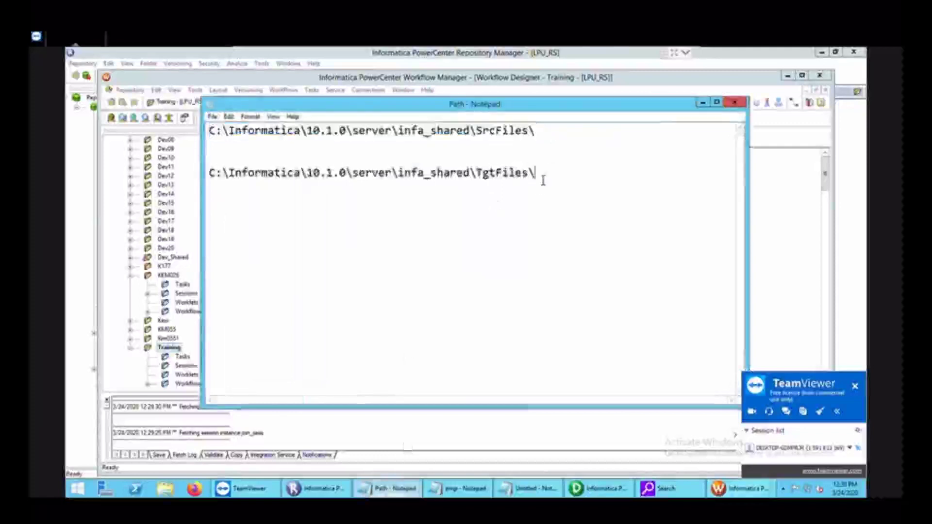
{"action": "left_click_drag", "start_coordinate": [273, 189], "coordinate": [214, 186]}
{"action": "key", "text": "ctrl+c"}
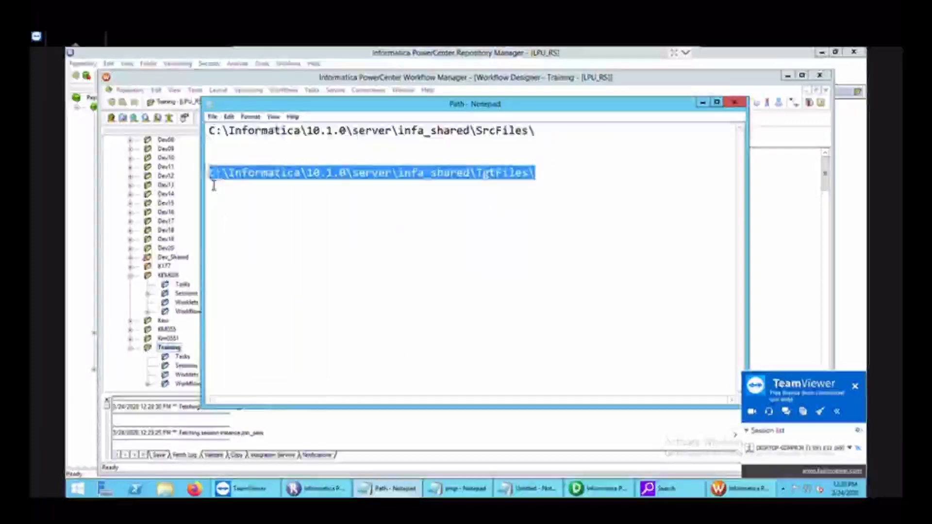
- Set emp1's output file directory to C:\Informatica\10.1.0\server\infa_shared\TgtFiles\ and output filename to normal_join.txt, and apply the session settings
{"action": "left_click", "coordinate": [777, 197]}
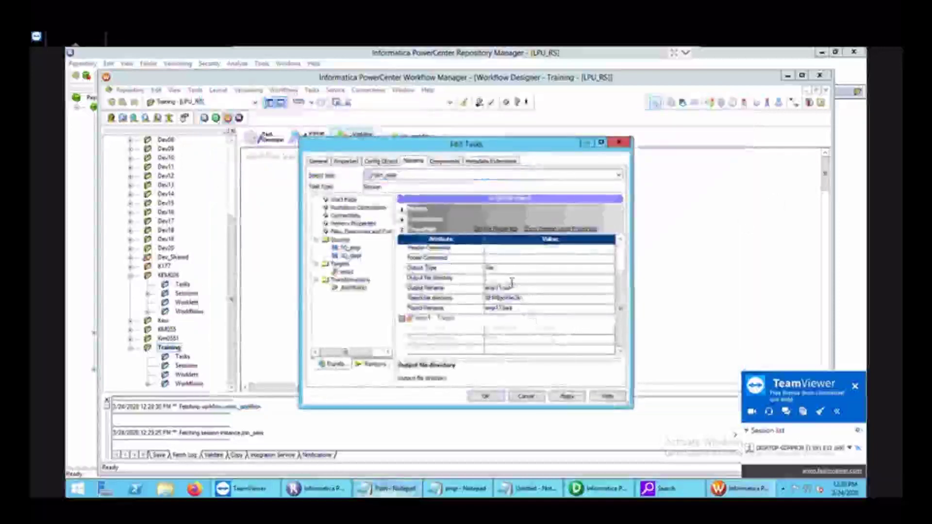
{"action": "key", "text": "ctrl+v"}
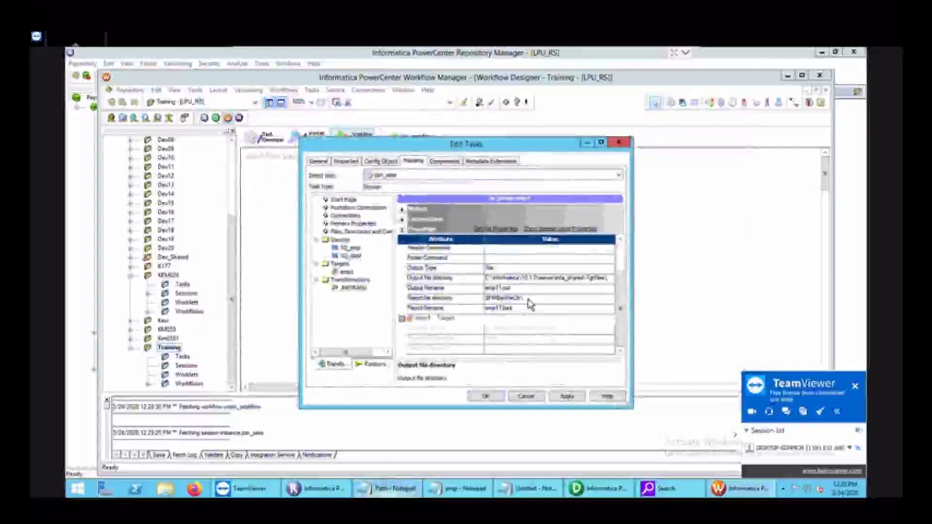
{"action": "key", "text": "Down"}
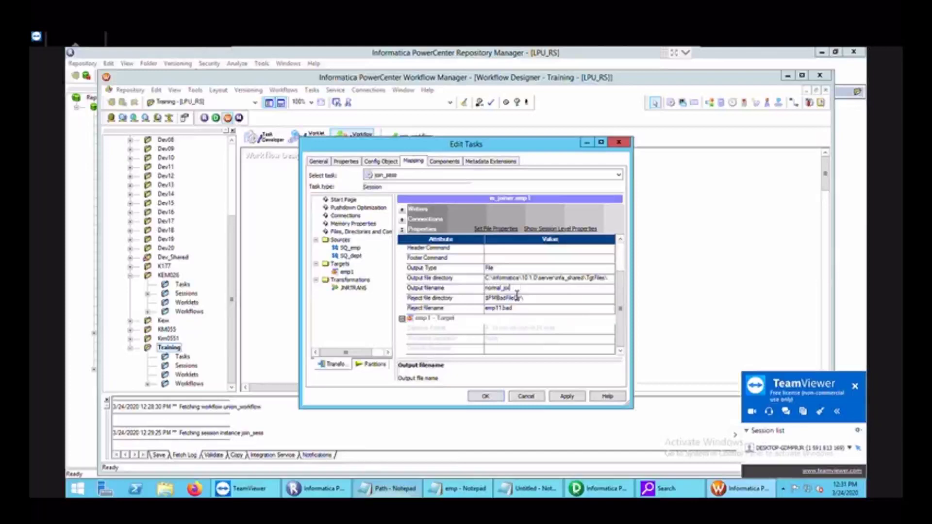
{"action": "type", "text": "s.t"}
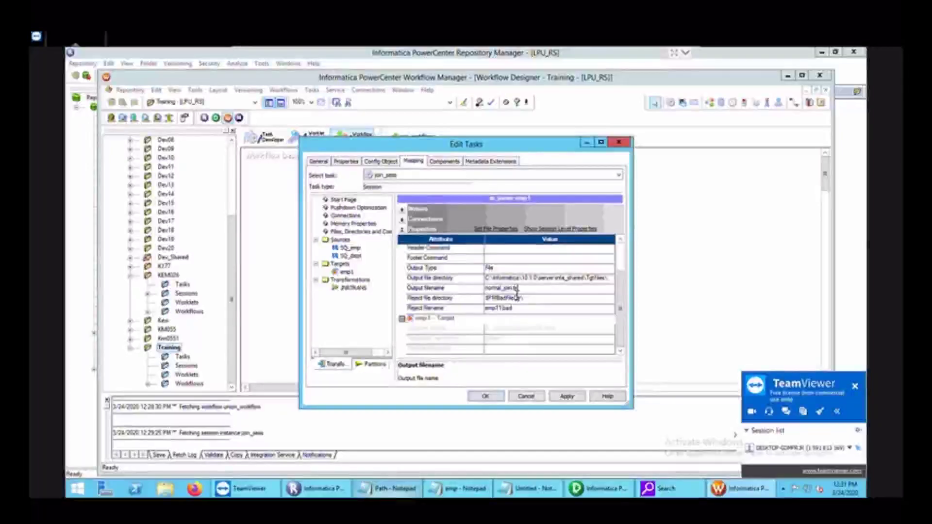
{"action": "left_click", "coordinate": [566, 401]}
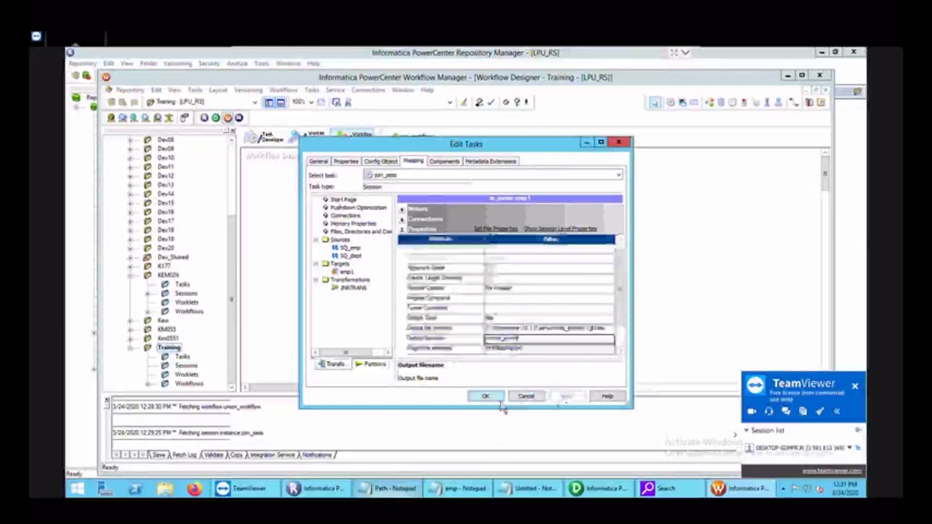
{"action": "left_click", "coordinate": [486, 396]}
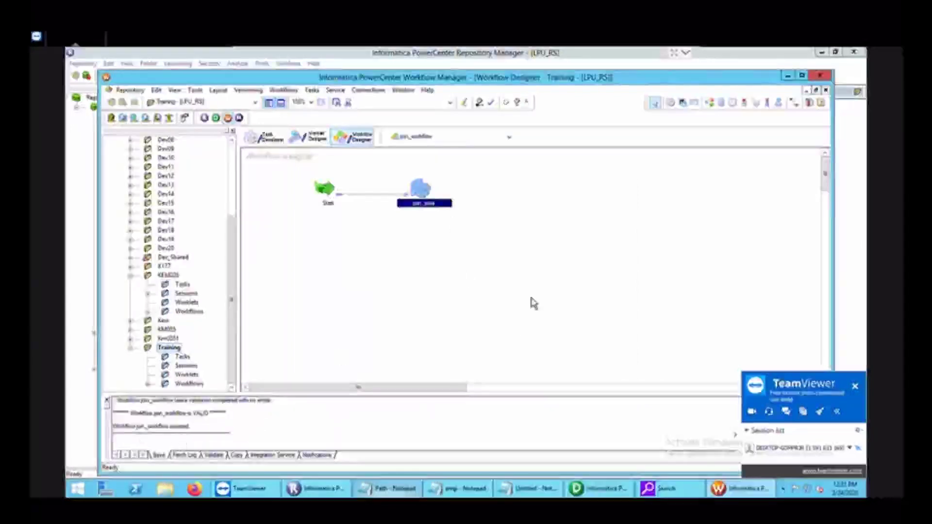
- Start join_workflow from the Workflow Designer
{"action": "right_click", "coordinate": [485, 206]}
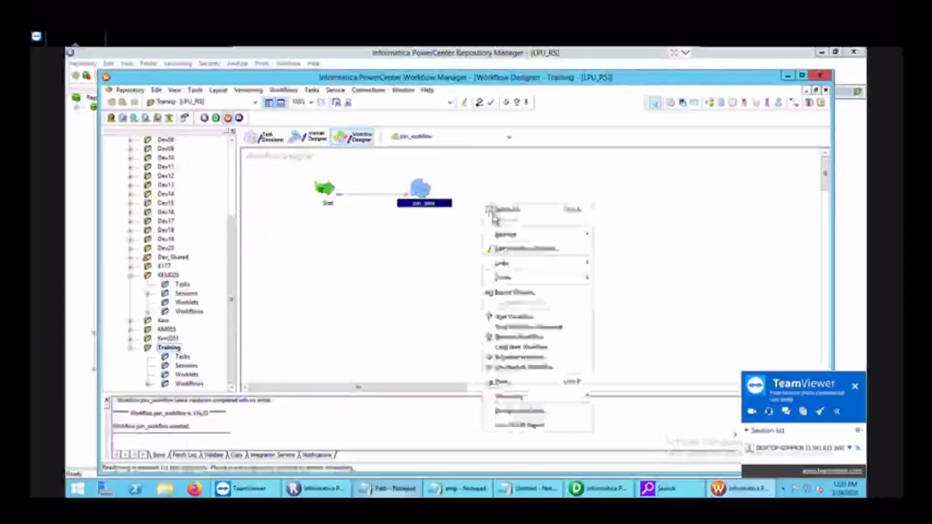
{"action": "left_click", "coordinate": [534, 318]}
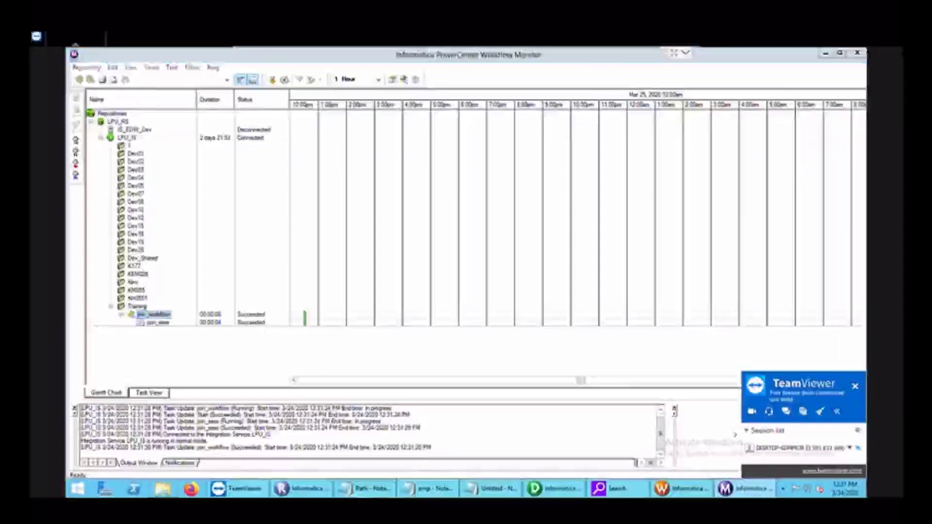
- In File Explorer, open normal_join from C:\Informatica\10.1.0\server\infa_shared\TgtFiles and place the open emp file so both can be compared
{"action": "key", "text": "super+e"}
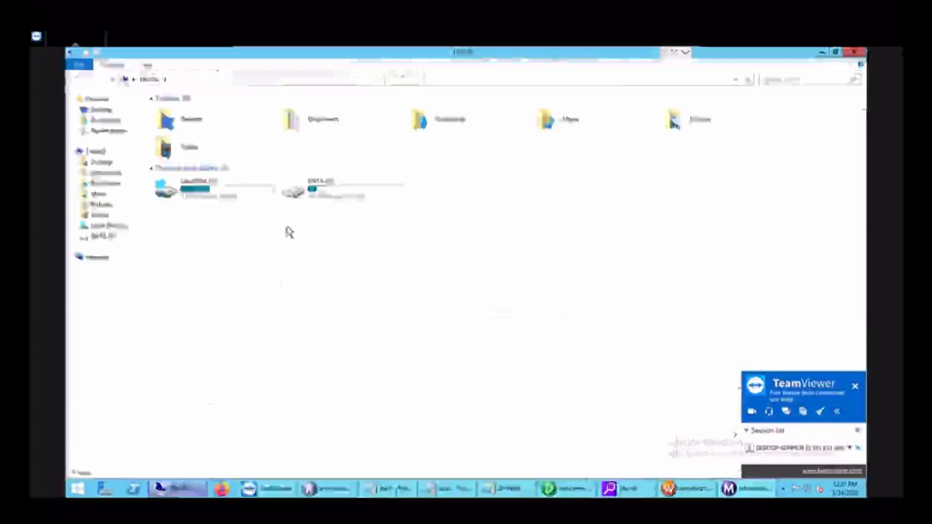
{"action": "double_click", "coordinate": [239, 197]}
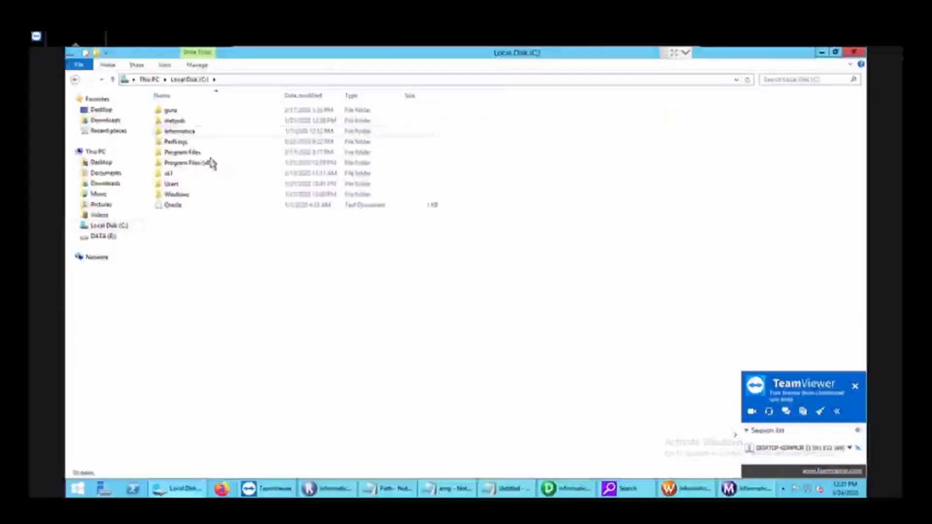
{"action": "double_click", "coordinate": [211, 132]}
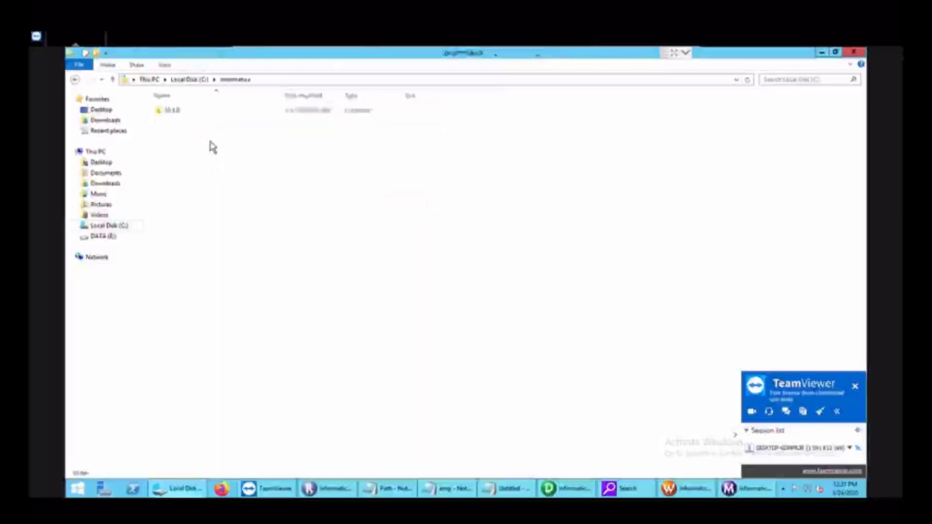
{"action": "double_click", "coordinate": [220, 115]}
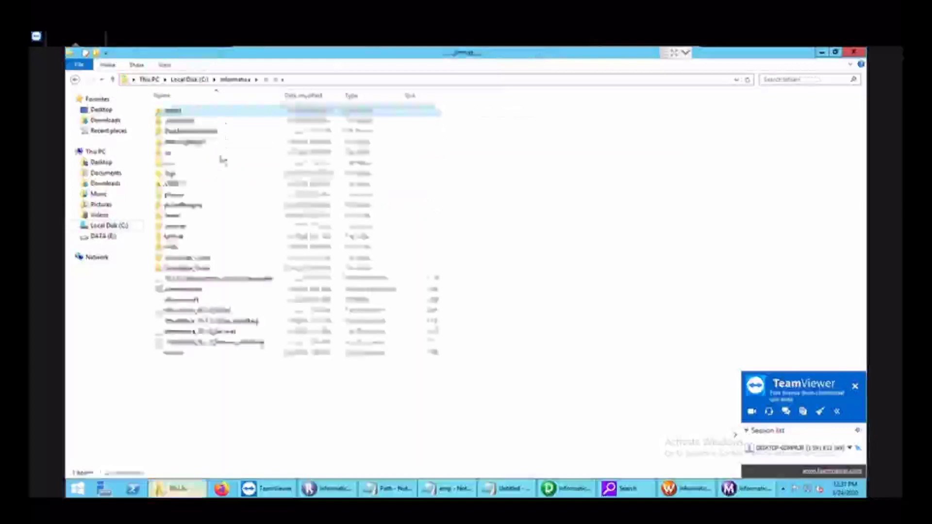
{"action": "double_click", "coordinate": [212, 226]}
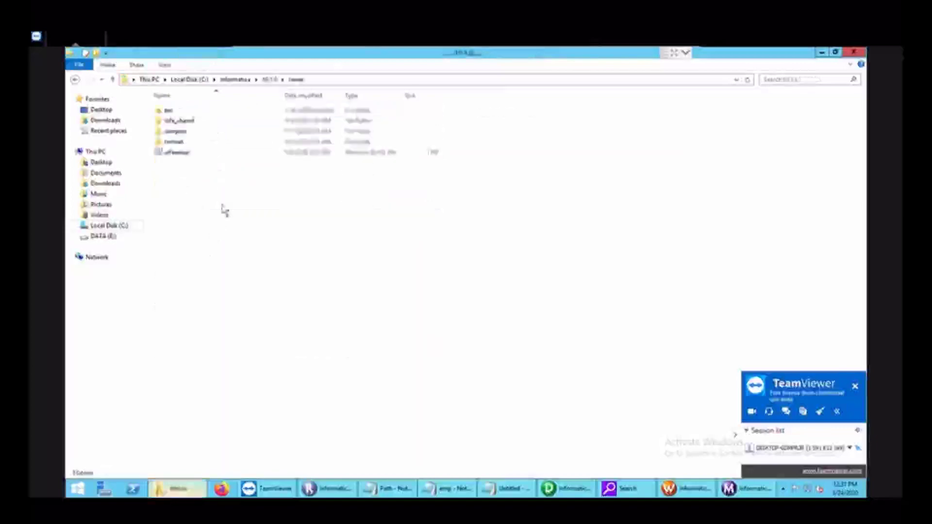
{"action": "double_click", "coordinate": [249, 123]}
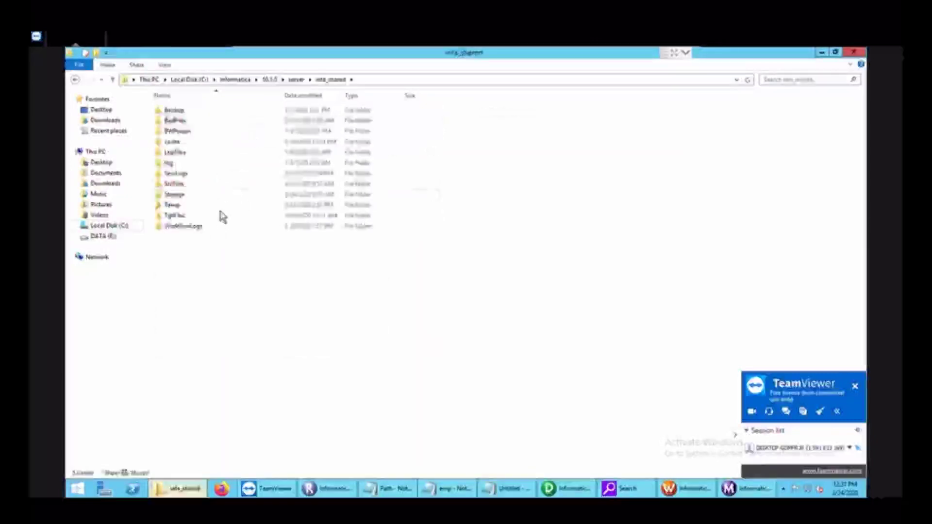
{"action": "double_click", "coordinate": [214, 216]}
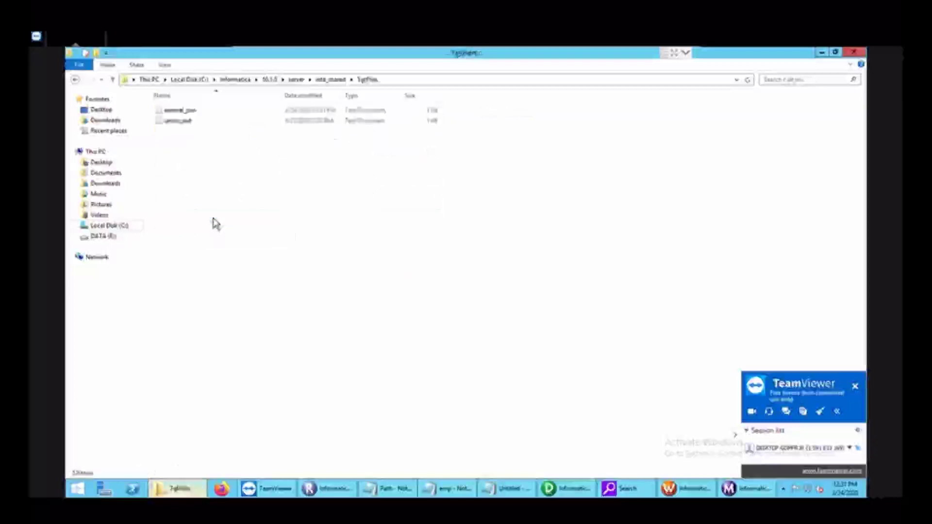
{"action": "double_click", "coordinate": [214, 111]}
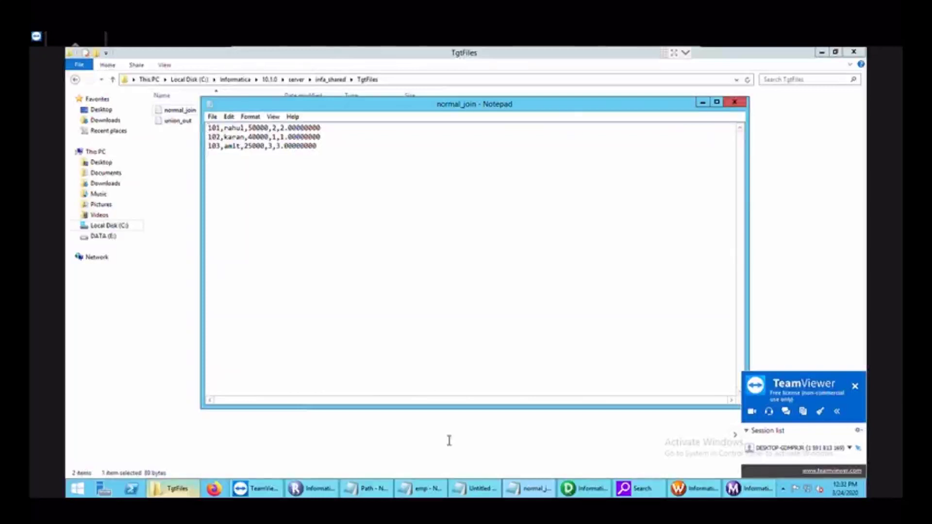
{"action": "left_click", "coordinate": [434, 492]}
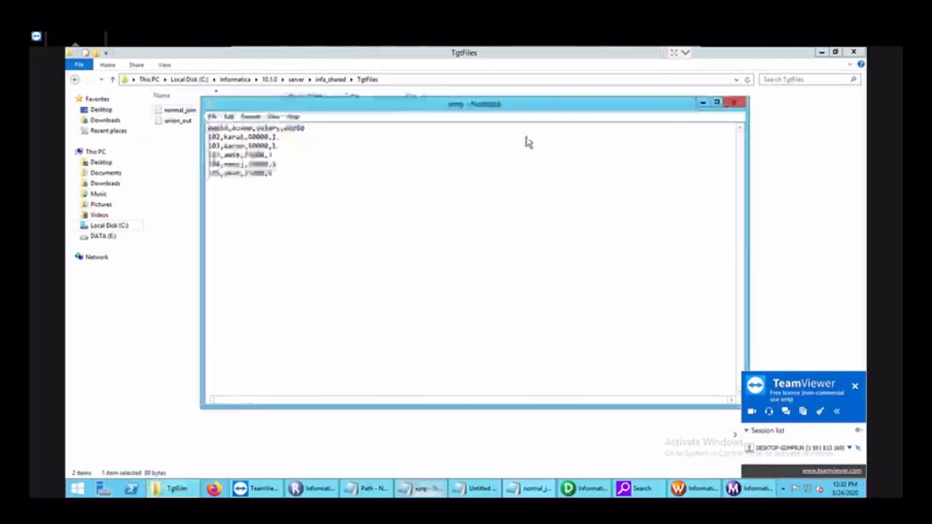
{"action": "left_click_drag", "start_coordinate": [529, 119], "coordinate": [440, 182]}
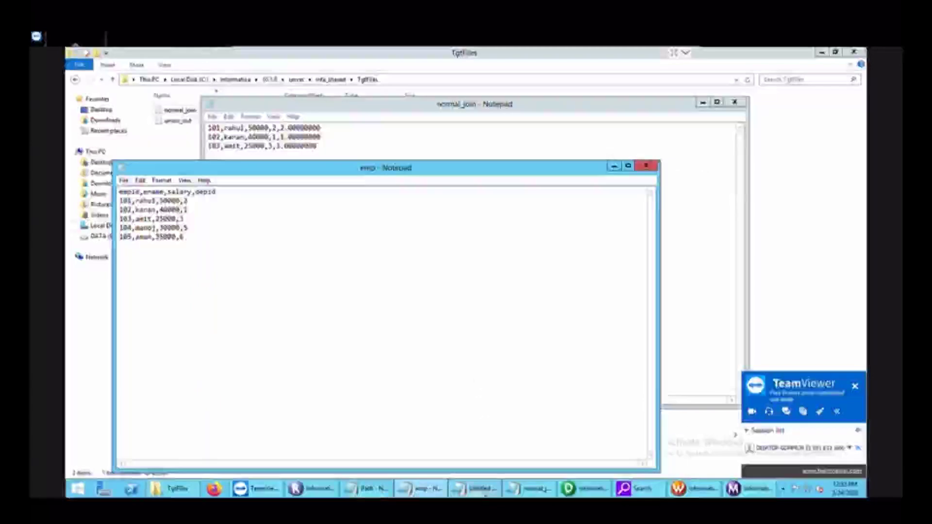
- Minimize the open windows to reveal the desktop and open the dept file stored there
{"action": "left_click", "coordinate": [821, 51]}
{"action": "left_click", "coordinate": [822, 52]}
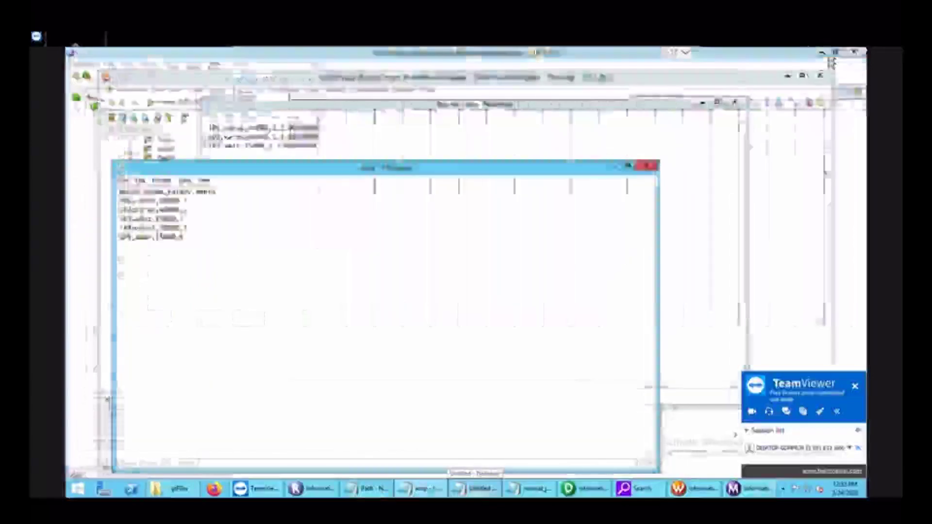
{"action": "left_click", "coordinate": [614, 167]}
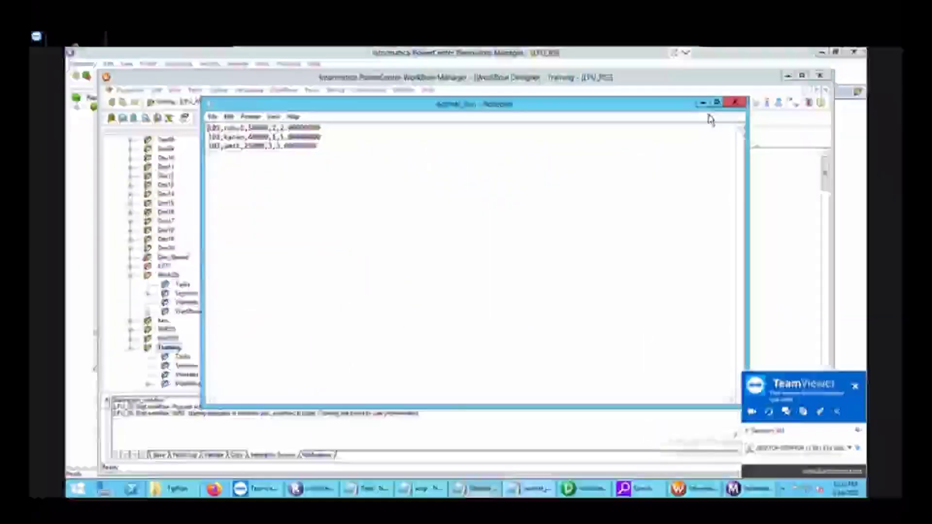
{"action": "left_click", "coordinate": [703, 103]}
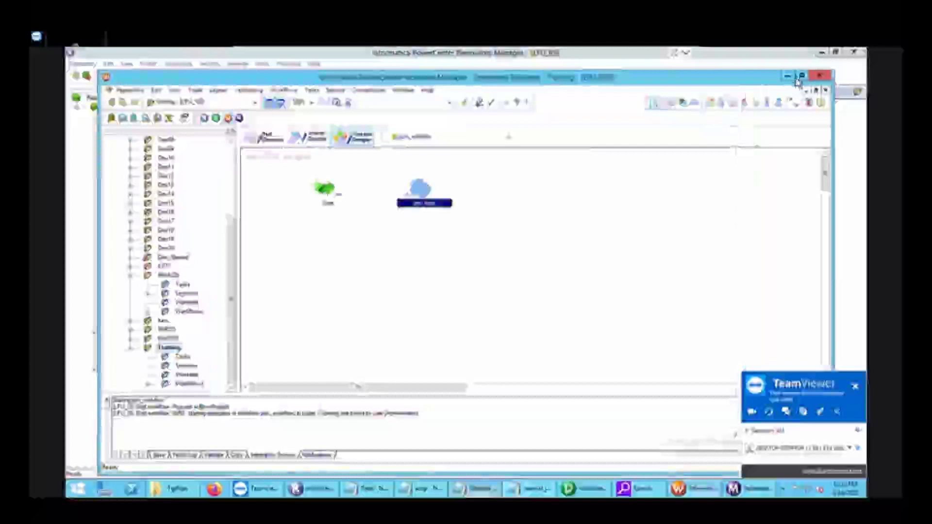
{"action": "left_click", "coordinate": [787, 76]}
{"action": "left_click", "coordinate": [709, 103]}
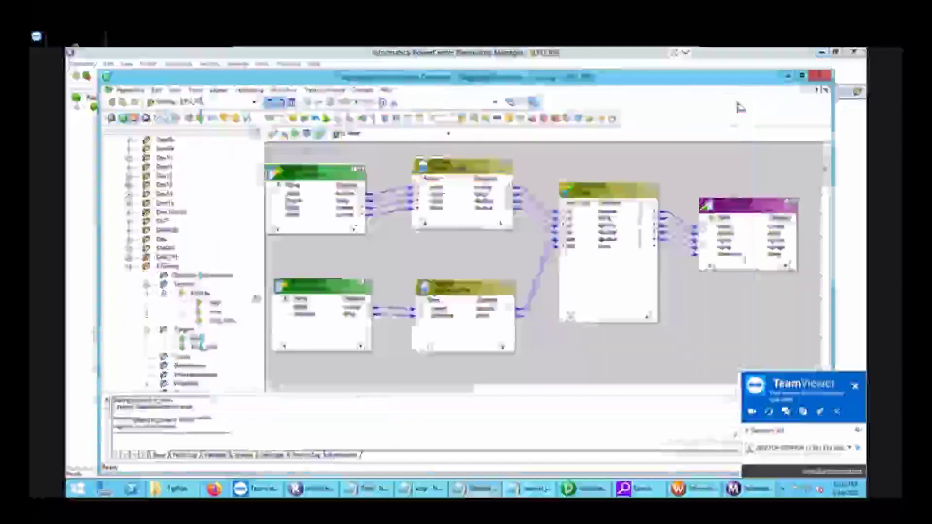
{"action": "left_click", "coordinate": [787, 76]}
{"action": "left_click", "coordinate": [821, 52]}
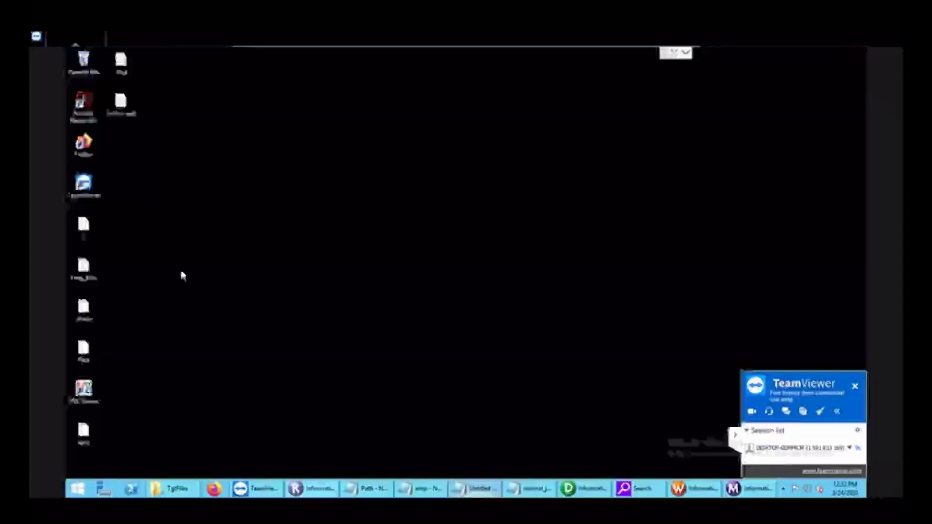
{"action": "left_click", "coordinate": [96, 441]}
{"action": "left_click", "coordinate": [126, 79]}
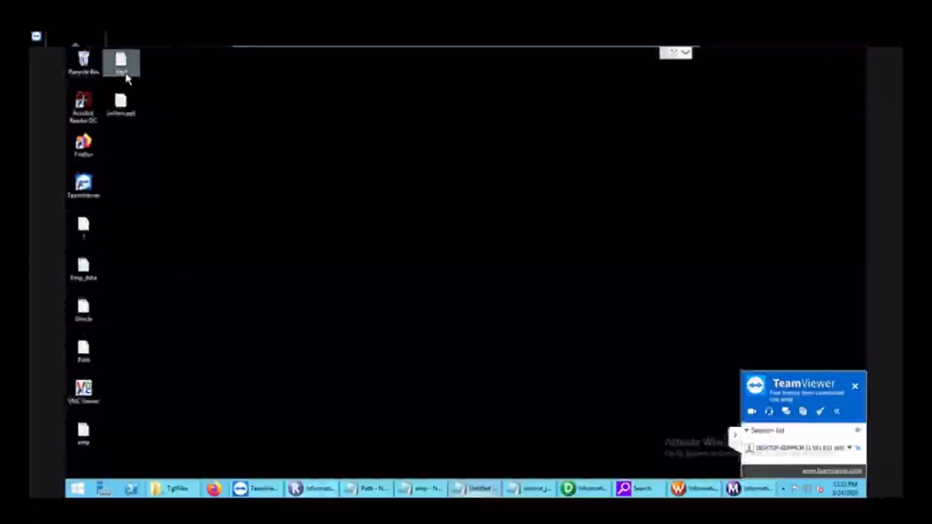
{"action": "double_click", "coordinate": [127, 79]}
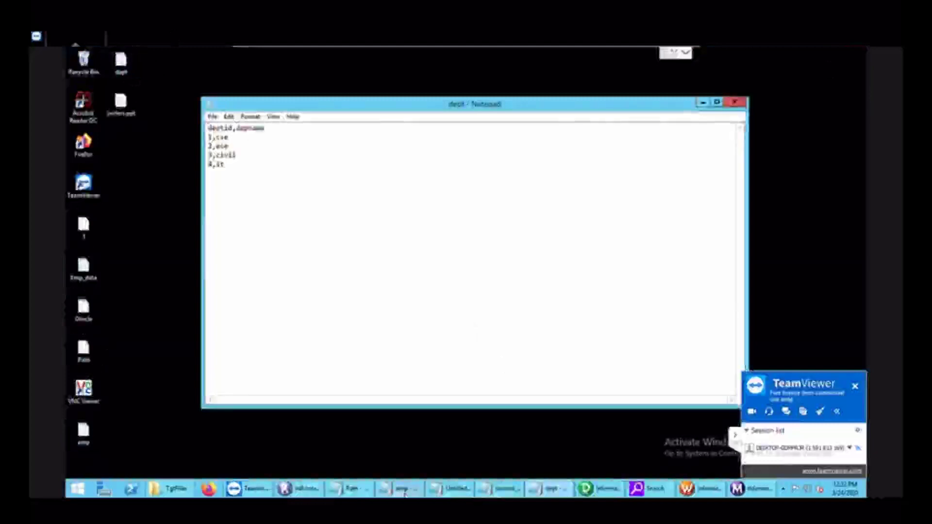
- Arrange the normal_join, emp and dept files to be visible together and examine the last column of the normal_join output
{"action": "left_click", "coordinate": [517, 493]}
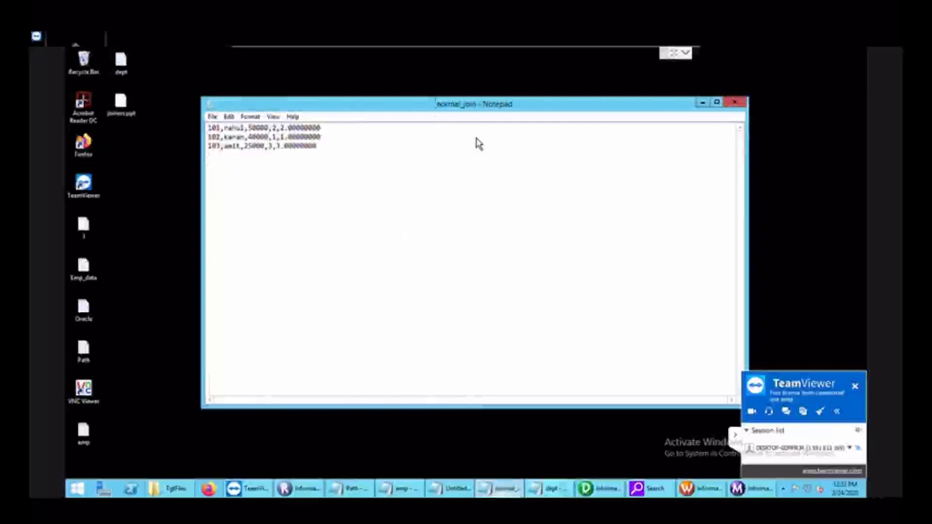
{"action": "left_click", "coordinate": [400, 488]}
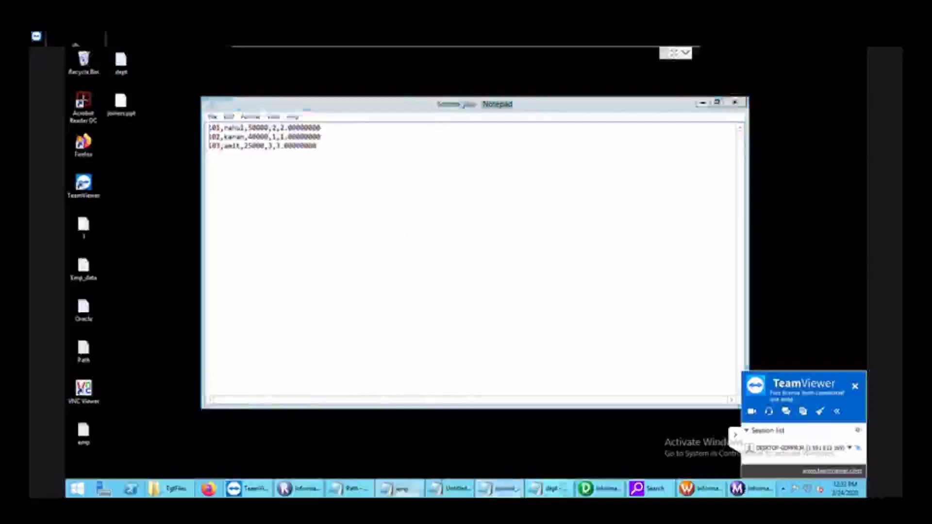
{"action": "left_click", "coordinate": [562, 491]}
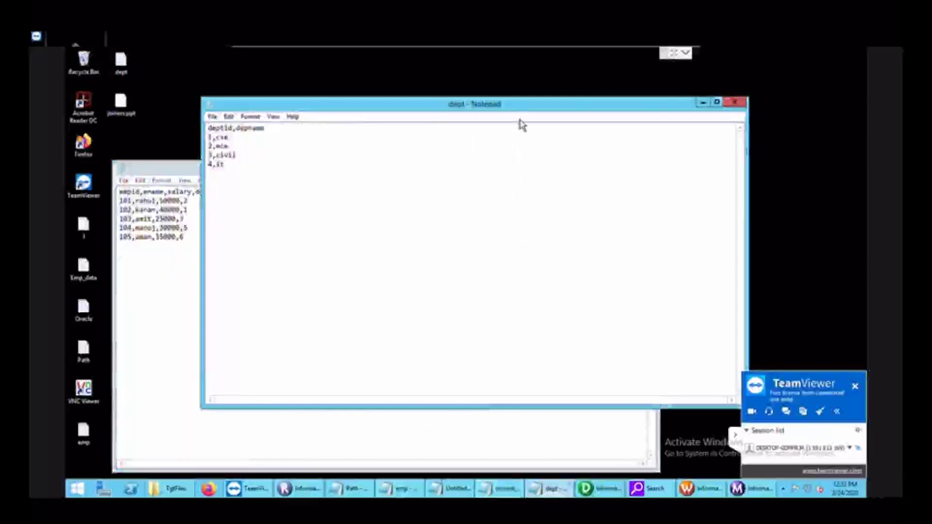
{"action": "left_click_drag", "start_coordinate": [522, 119], "coordinate": [629, 172]}
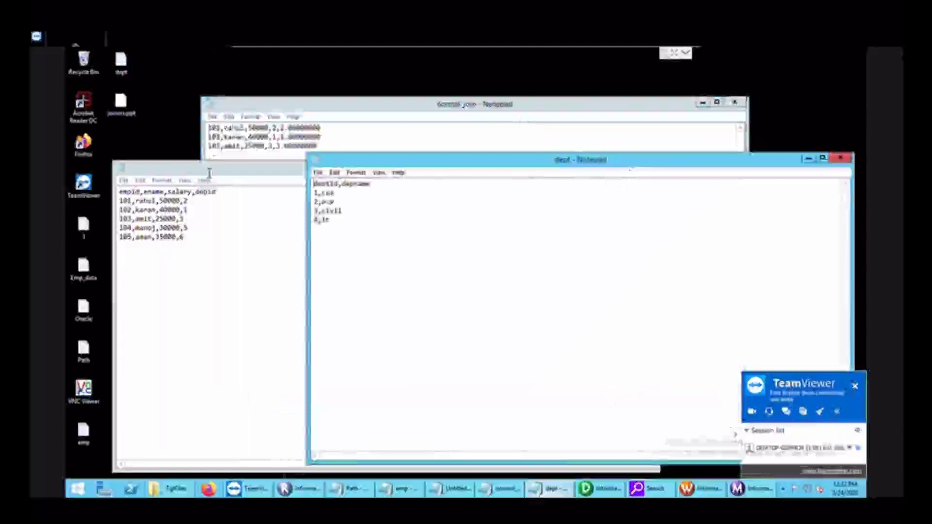
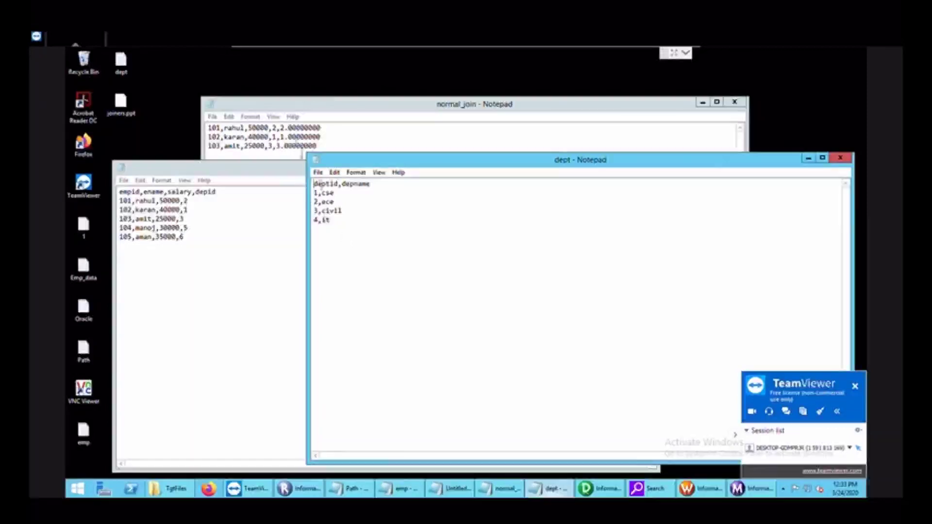
{"action": "left_click", "coordinate": [285, 136]}
{"action": "left_click_drag", "start_coordinate": [280, 128], "coordinate": [320, 150]}
{"action": "left_click", "coordinate": [320, 150]}
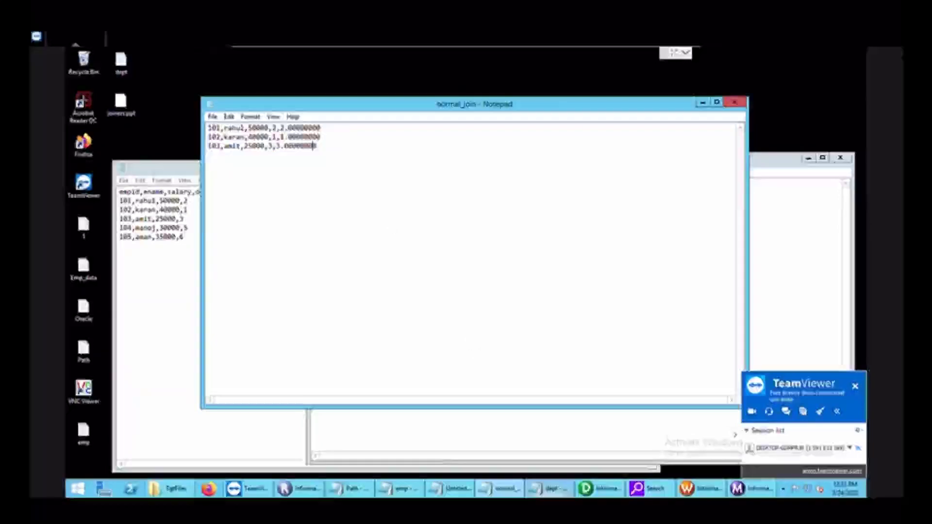
- Switch to PowerCenter Designer, replace the Joiner's deptid link to the target's depyname port with a link from depname, and save m_joiner
{"action": "mouse_move", "coordinate": [606, 494]}
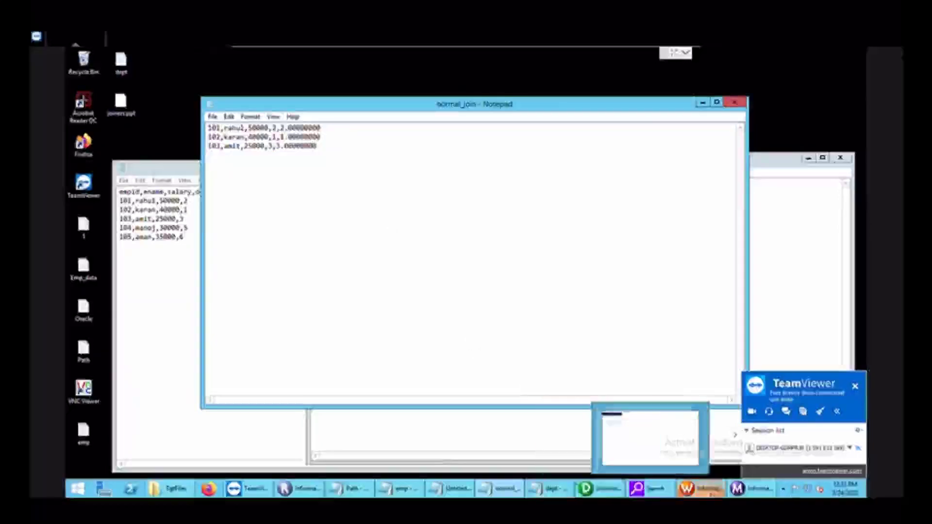
{"action": "mouse_move", "coordinate": [741, 494]}
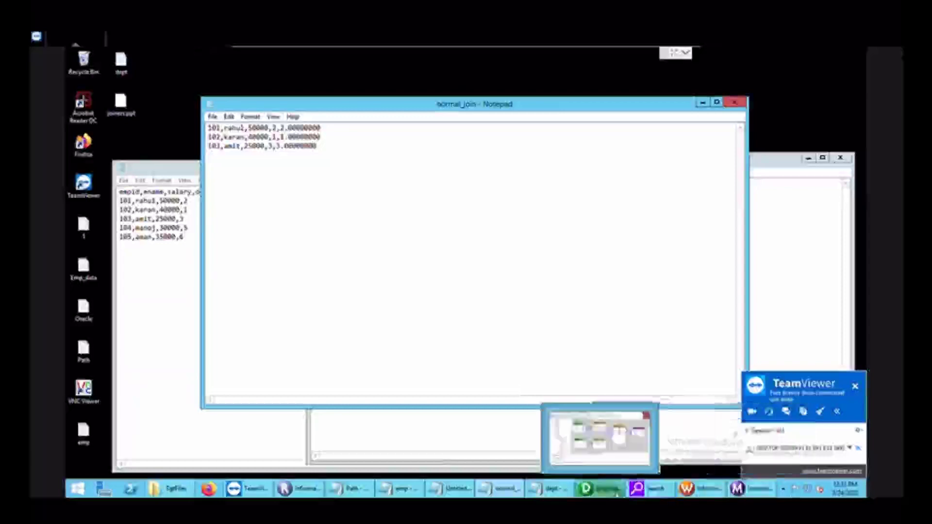
{"action": "left_click", "coordinate": [612, 491]}
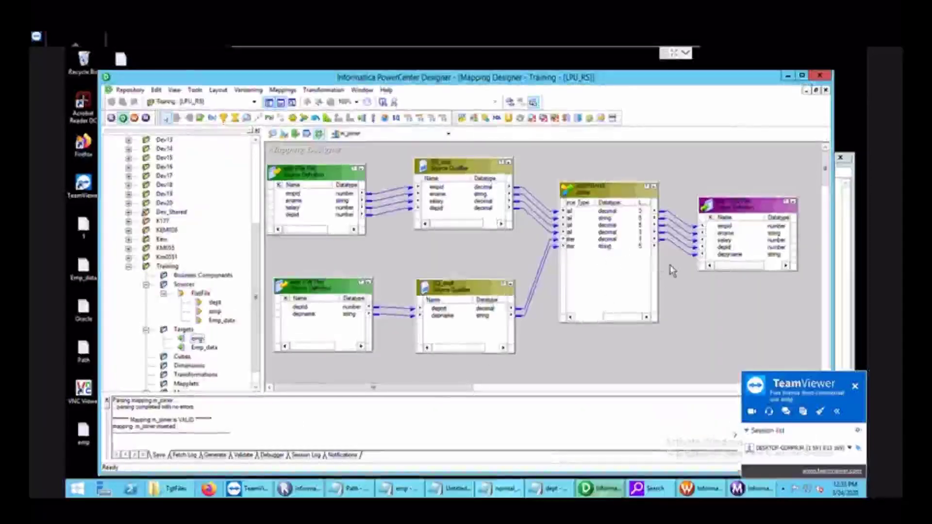
{"action": "left_click_drag", "start_coordinate": [623, 318], "coordinate": [593, 319]}
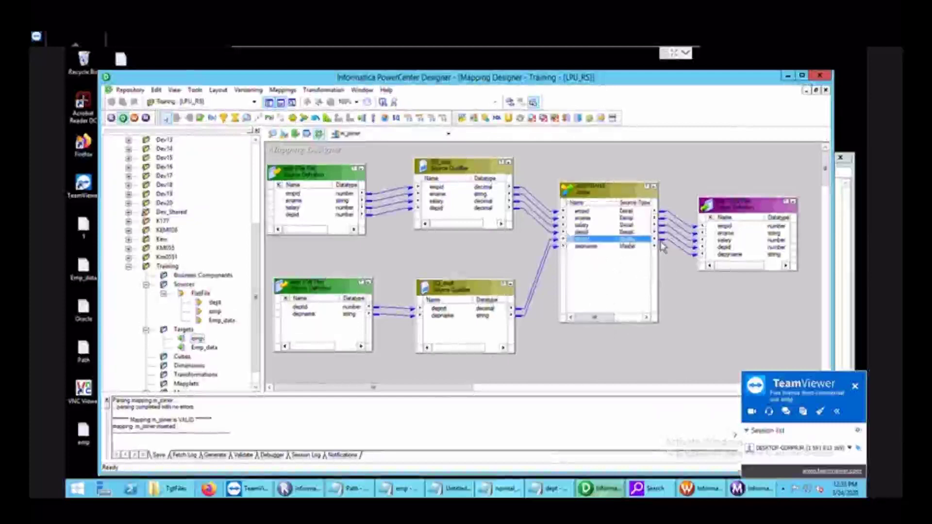
{"action": "left_click", "coordinate": [676, 250]}
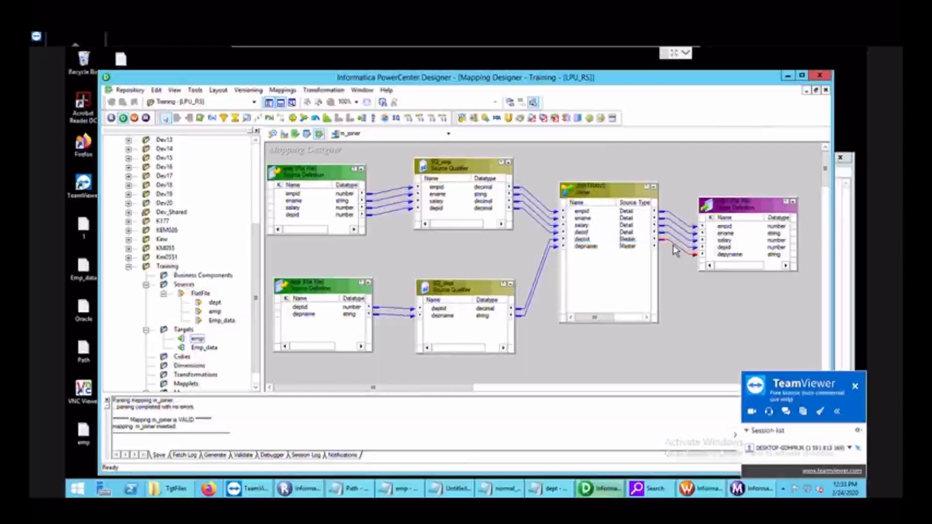
{"action": "left_click", "coordinate": [636, 249]}
{"action": "left_click_drag", "start_coordinate": [649, 259], "coordinate": [693, 277]}
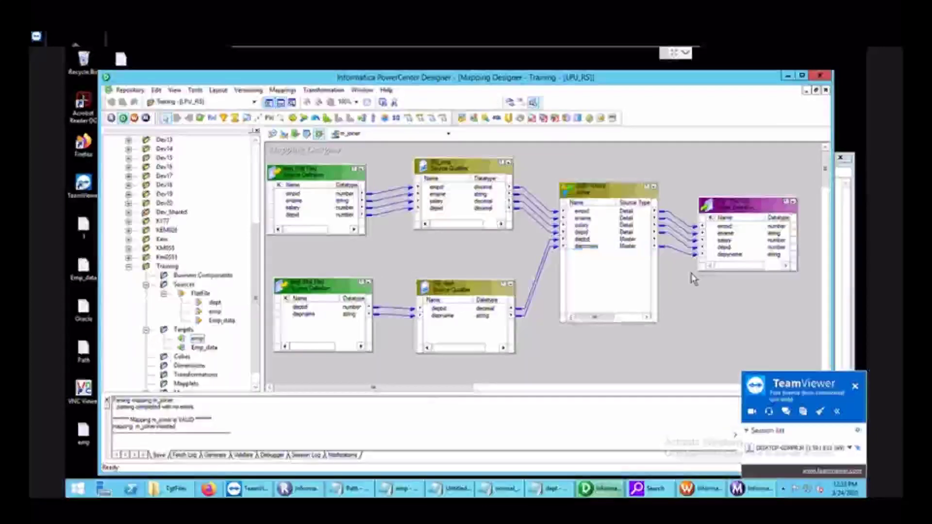
{"action": "key", "text": "ctrl+s"}
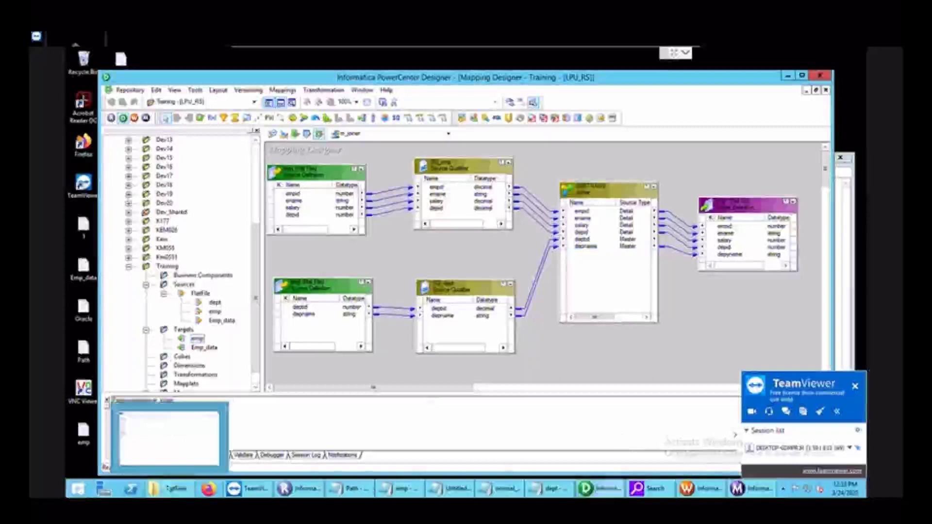
- Switch to the TgtFiles folder in File Explorer and permanently delete the normal_join output file
{"action": "left_click", "coordinate": [167, 488]}
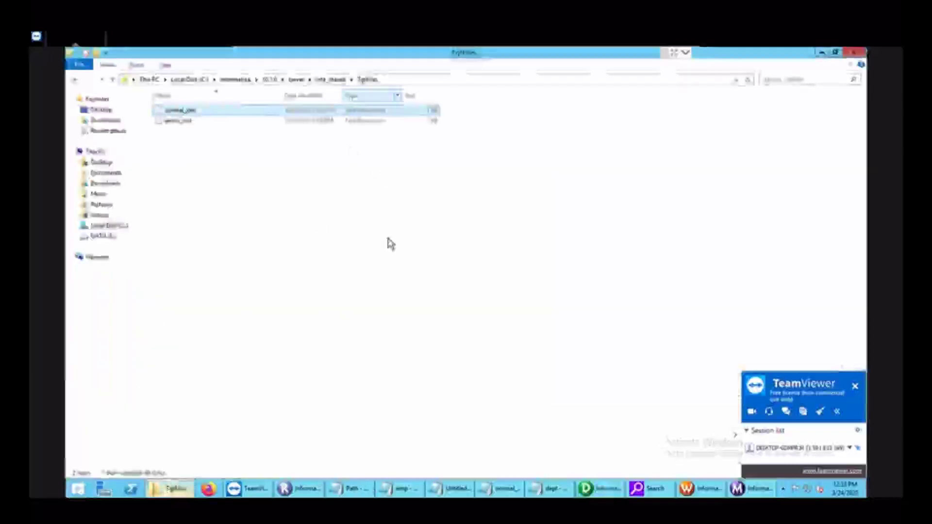
{"action": "key", "text": "shift+Delete"}
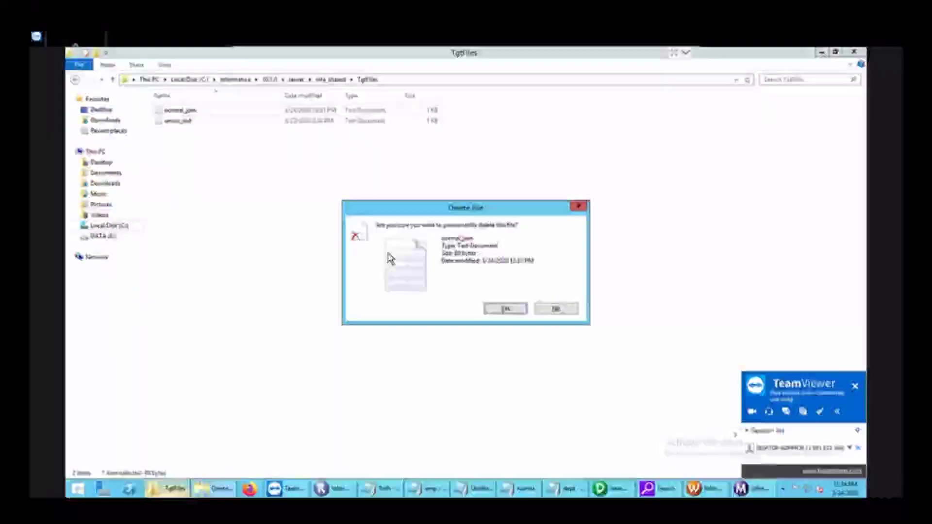
{"action": "key", "text": "Return"}
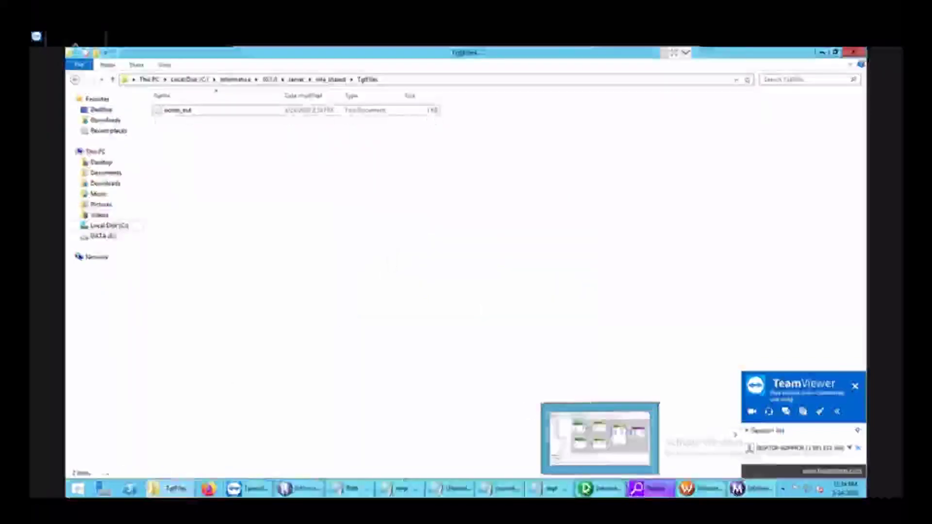
- Switch to PowerCenter Workflow Manager and start join_workflow again
{"action": "left_click", "coordinate": [699, 488]}
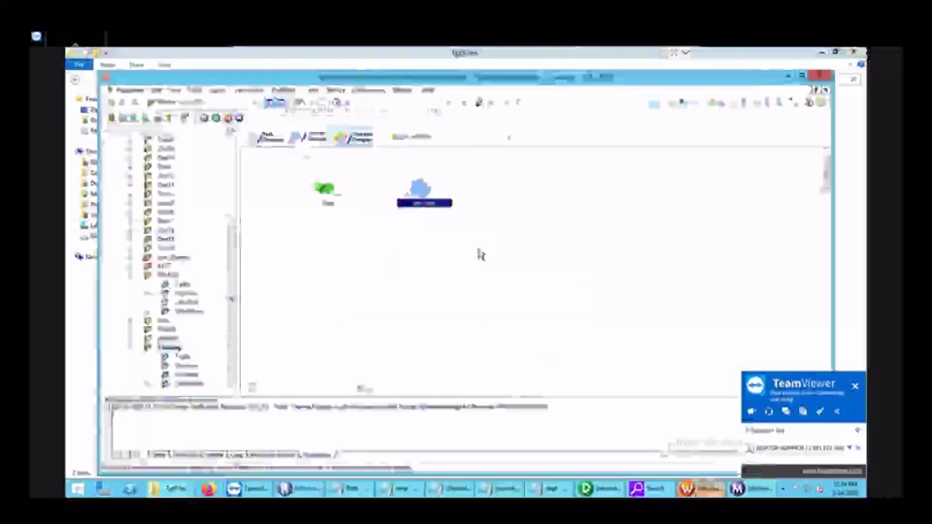
{"action": "right_click", "coordinate": [479, 253]}
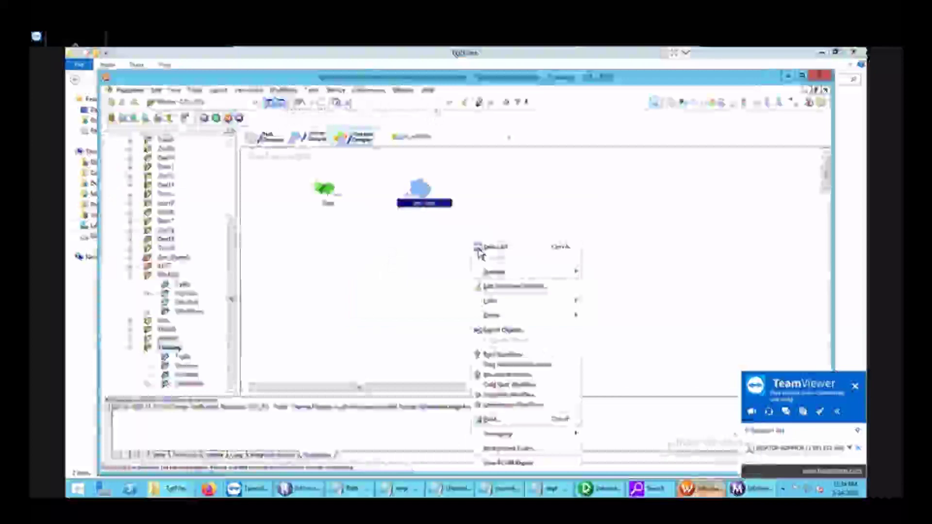
{"action": "left_click", "coordinate": [511, 357]}
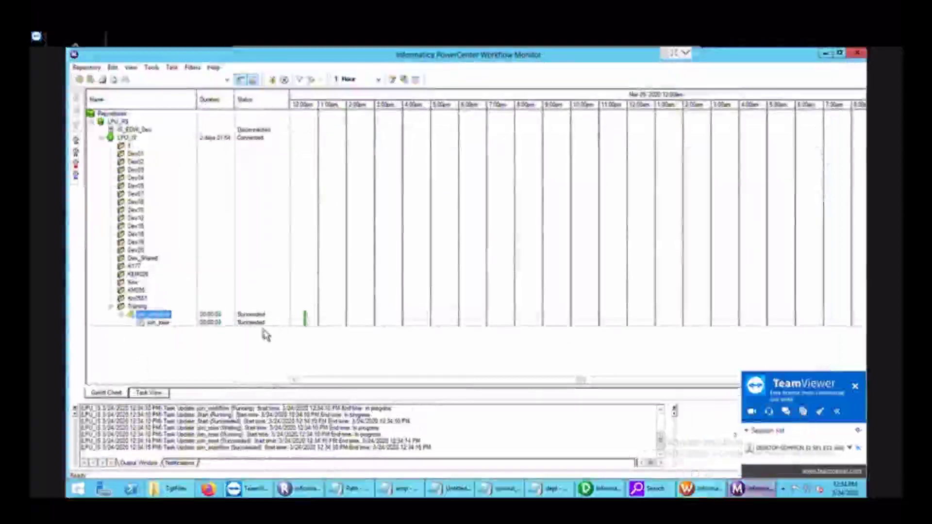
- Return to the TgtFiles folder and open the regenerated normal_join file to check the department name column
{"action": "left_click", "coordinate": [190, 488]}
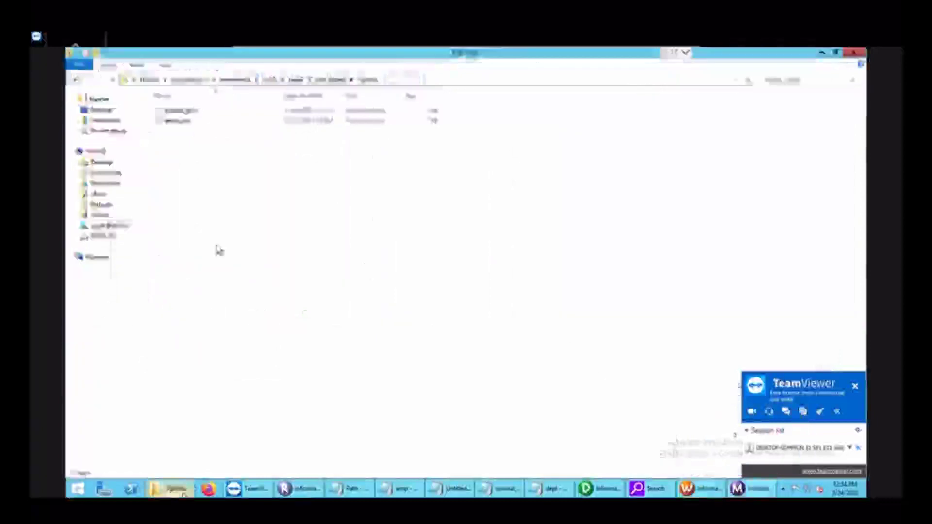
{"action": "double_click", "coordinate": [247, 110]}
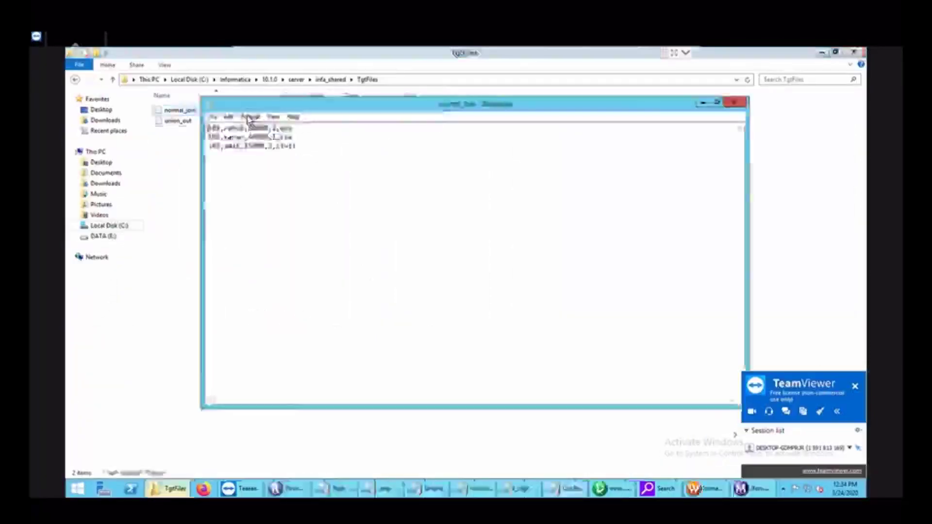